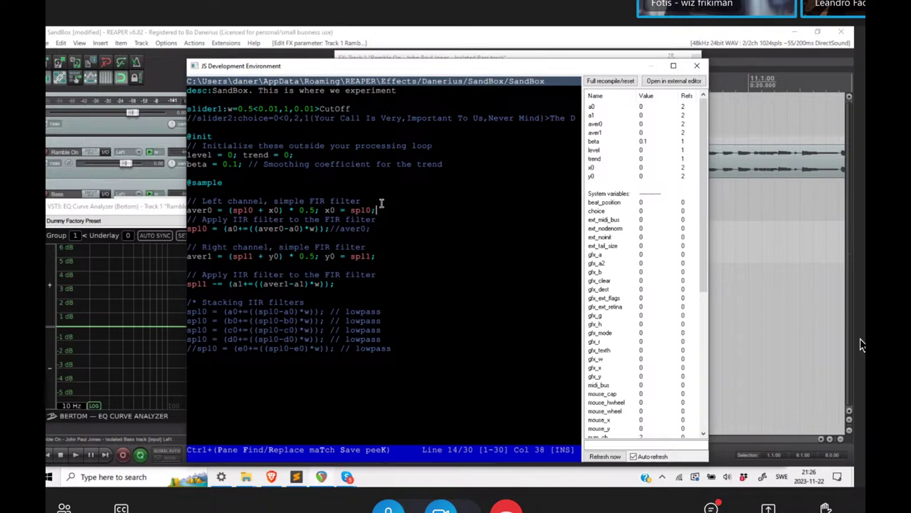
- Inspect the phase response in EQ Curve Analyzer while setting the SandBox CutOff to 0.03 and back up to 0.42, and hide the phase
left_click(696, 66)
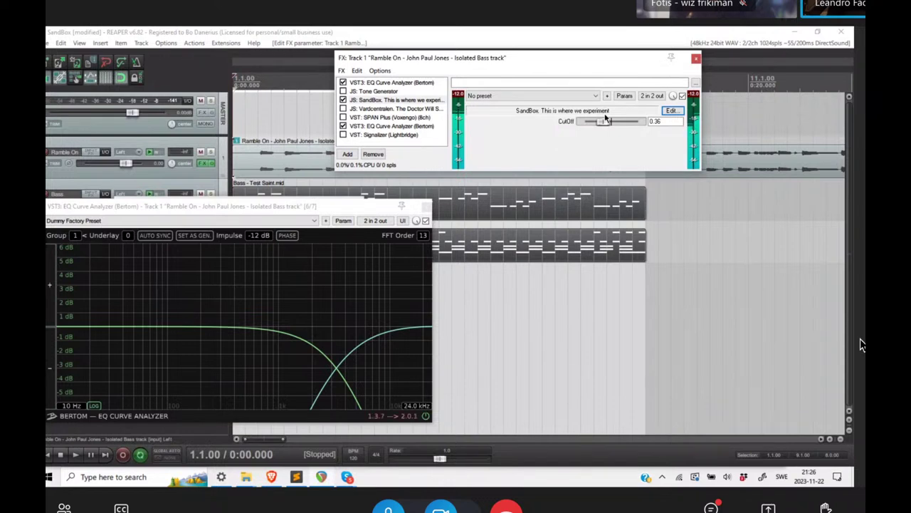
left_click(287, 235)
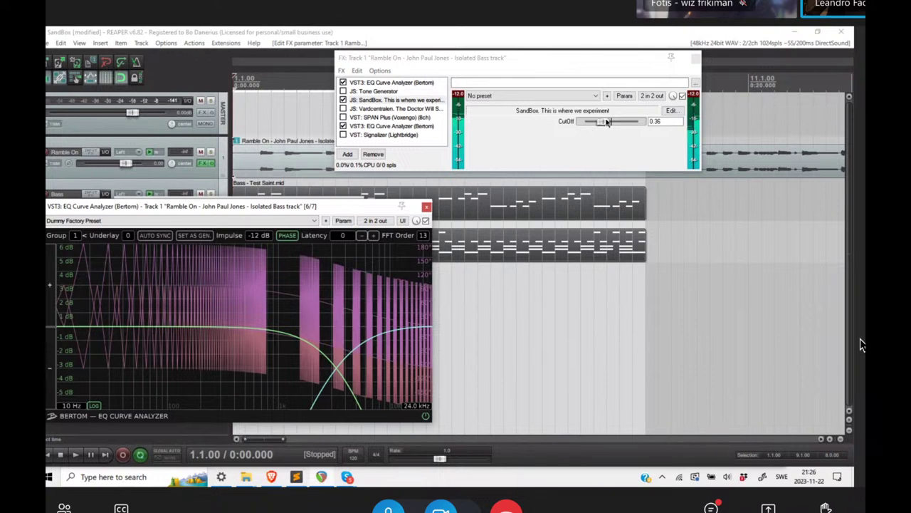
mouse_move(605, 121)
left_mouse_down()
mouse_move(619, 122)
mouse_move(595, 122)
left_mouse_up()
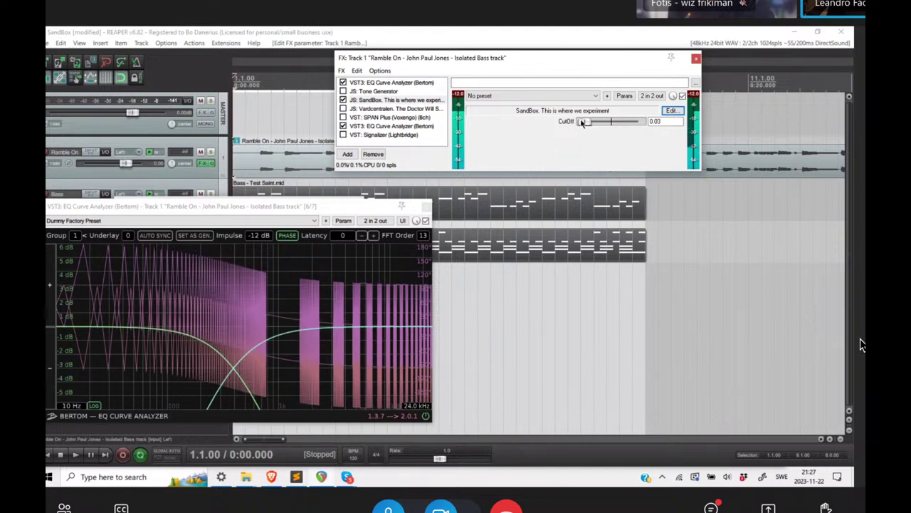
left_click_drag(591, 123, 604, 123)
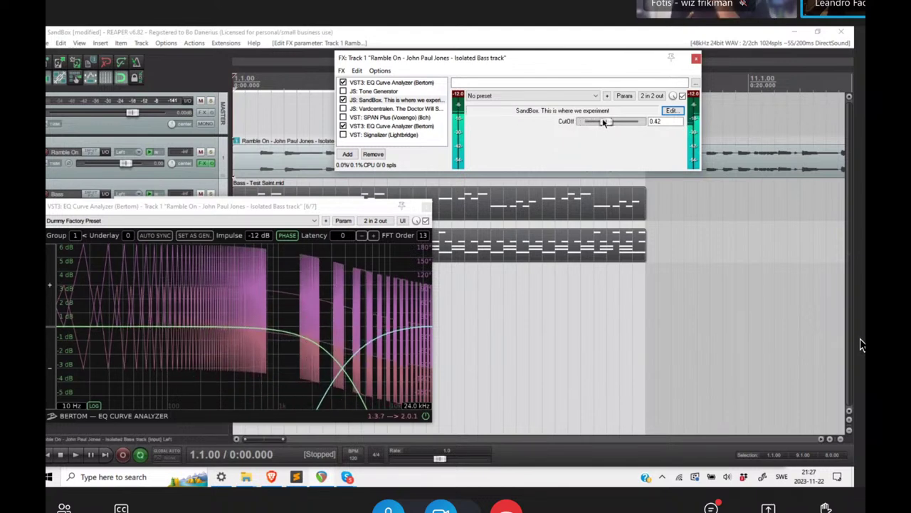
left_click(294, 237)
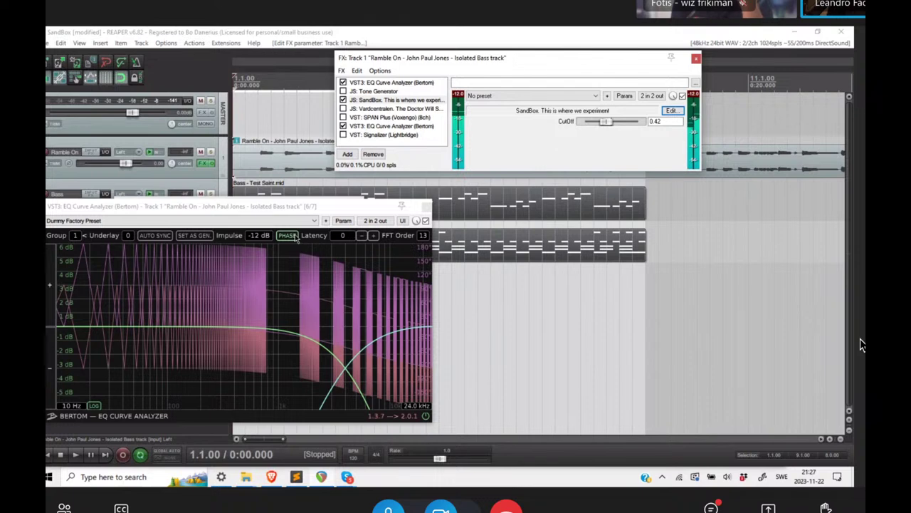
left_click(289, 236)
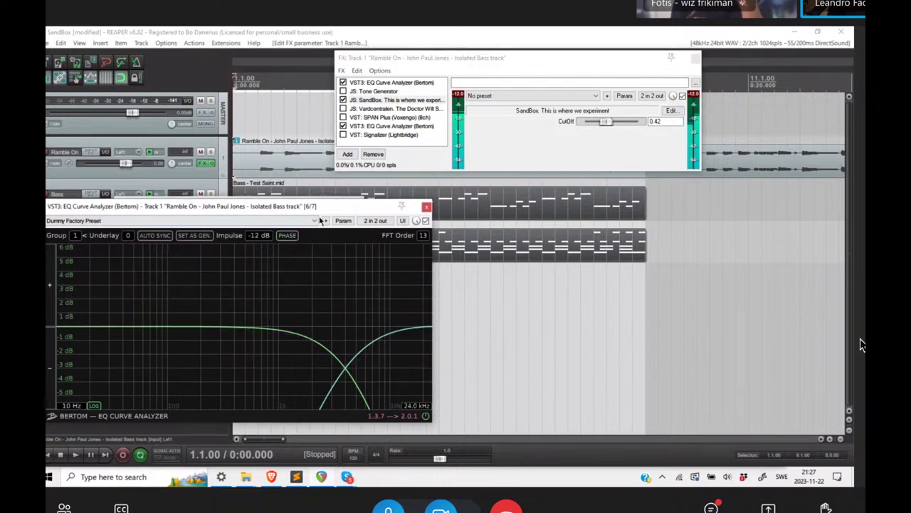
- Bypass the second EQ Curve Analyzer in the bass track's effects chain and close its floating window
left_click(343, 126)
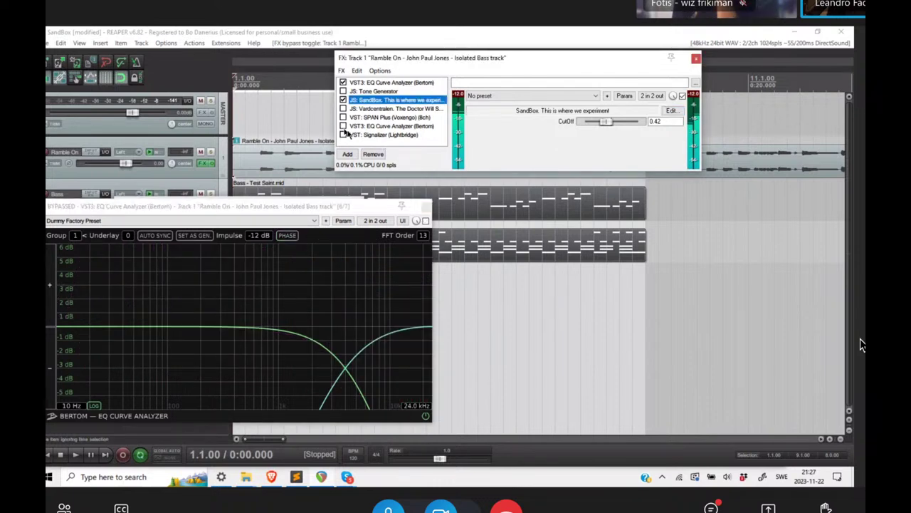
left_click(348, 135)
left_click(283, 207)
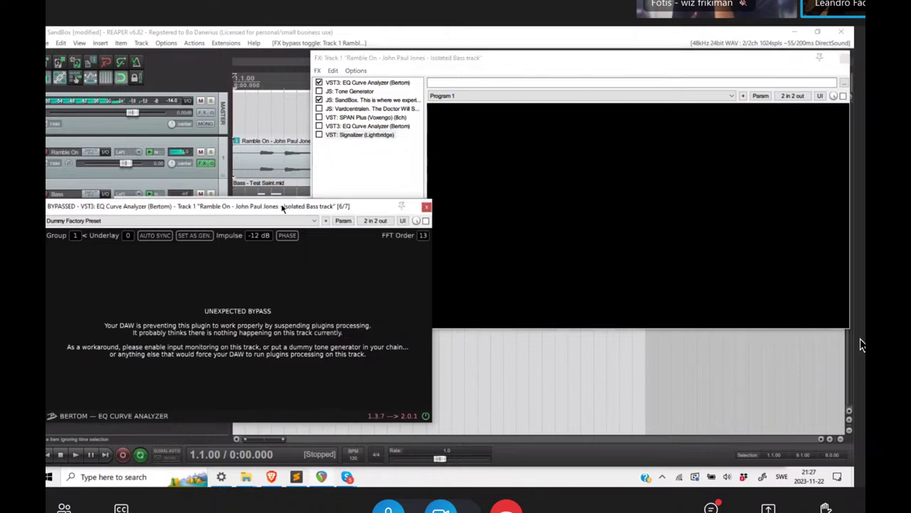
left_click(426, 206)
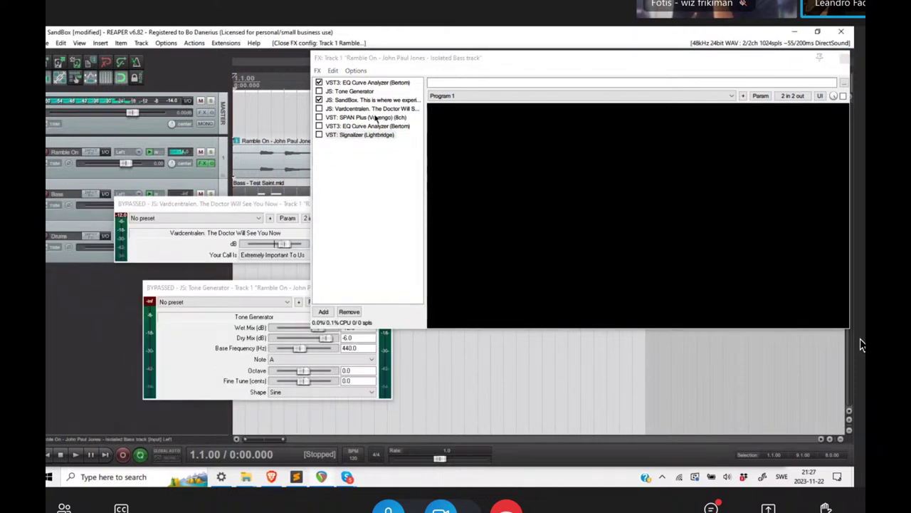
- Mute the master and activate only the Tone Generator and Vardcentralen effects, bypassing the first EQ Curve Analyzer and SandBox
left_click(320, 91)
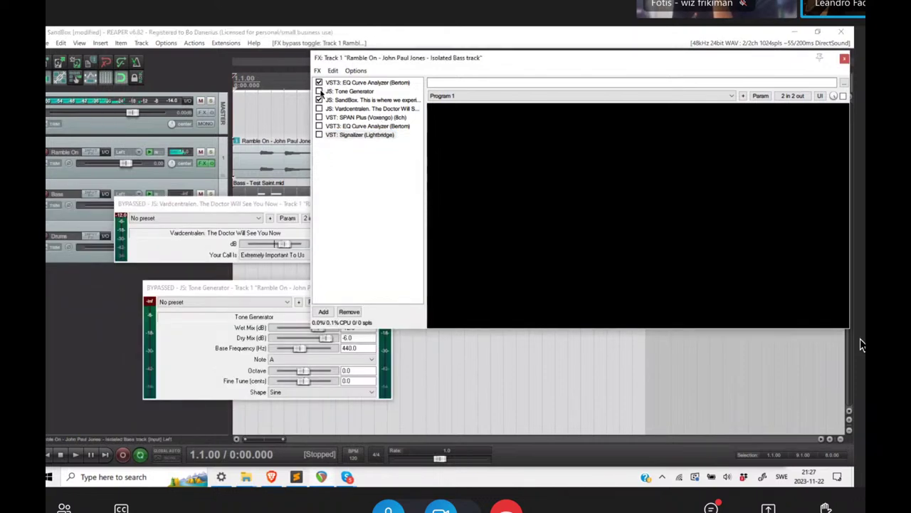
left_click(201, 101)
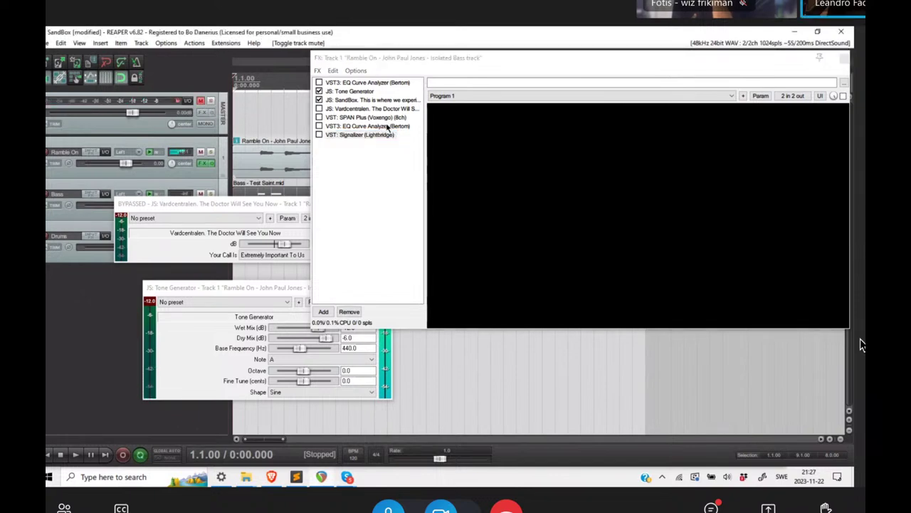
left_click(344, 108)
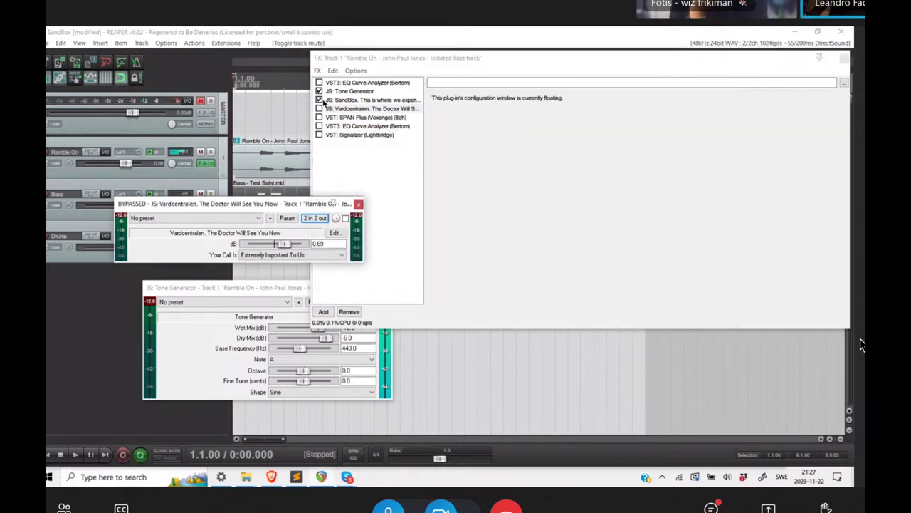
left_click(319, 108)
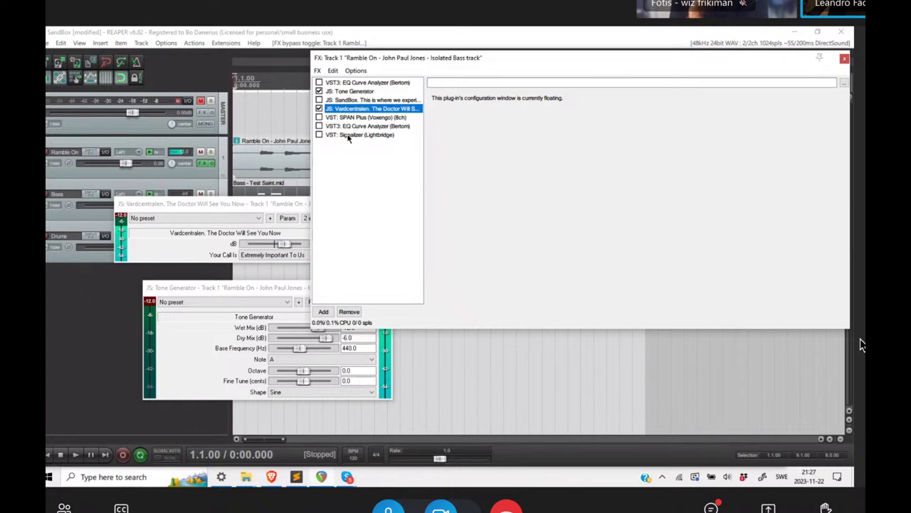
- Open Signalizer in its own floating window and move it clear of the effects list
left_click(348, 136)
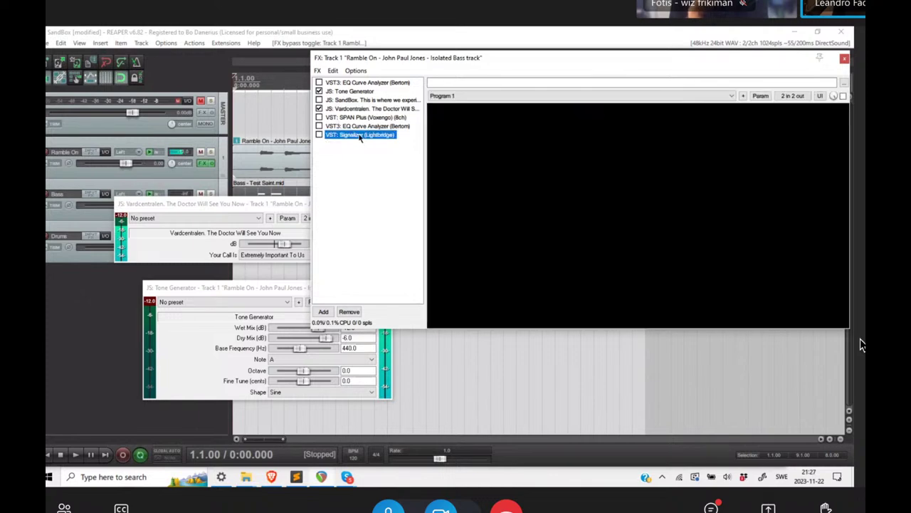
double_click(360, 135)
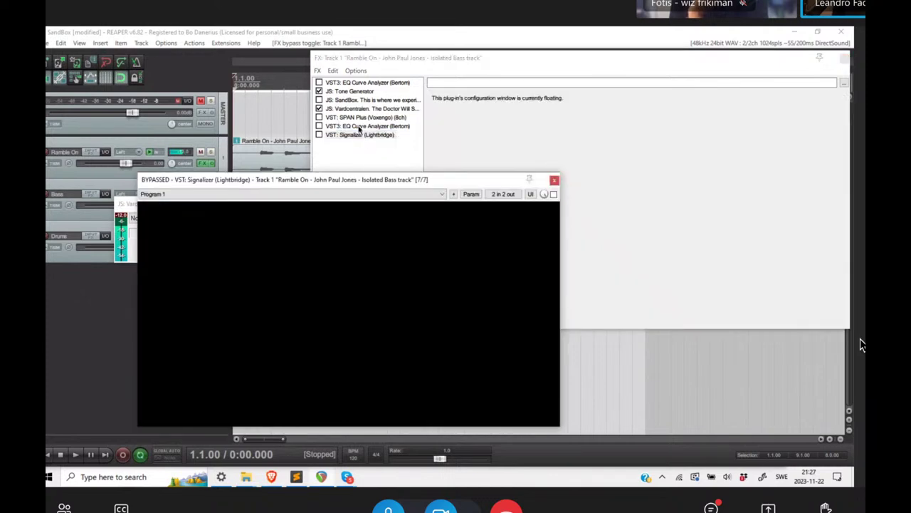
left_click_drag(439, 180, 366, 204)
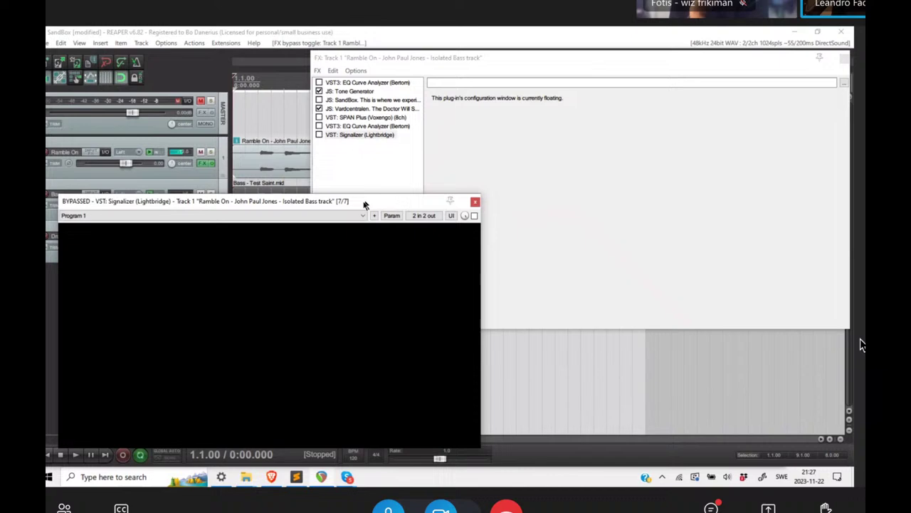
left_click(371, 153)
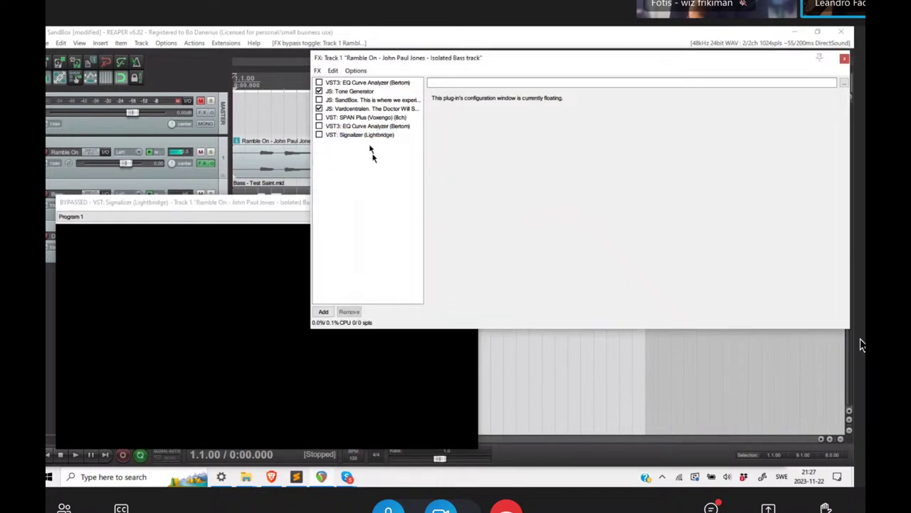
- Enable SandBox and review its FIR and IIR filter source code, closing the code editor when done
left_click(343, 102)
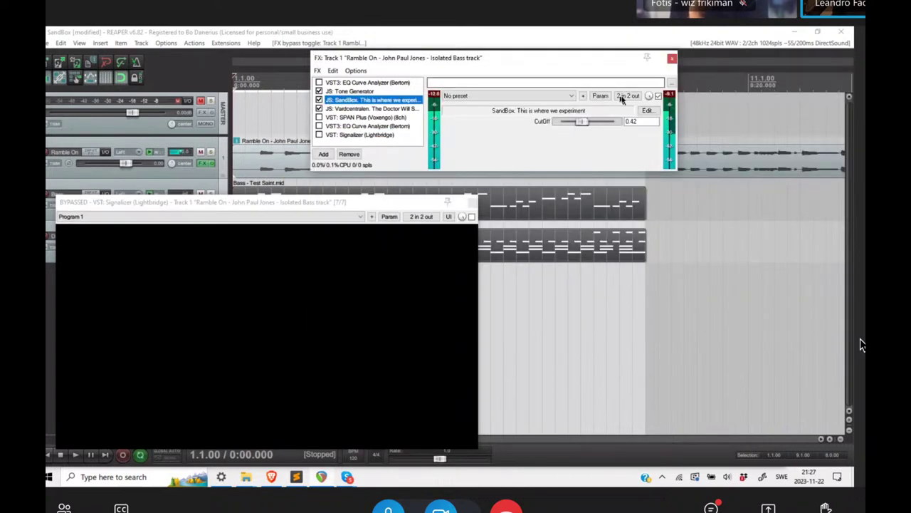
left_click(647, 110)
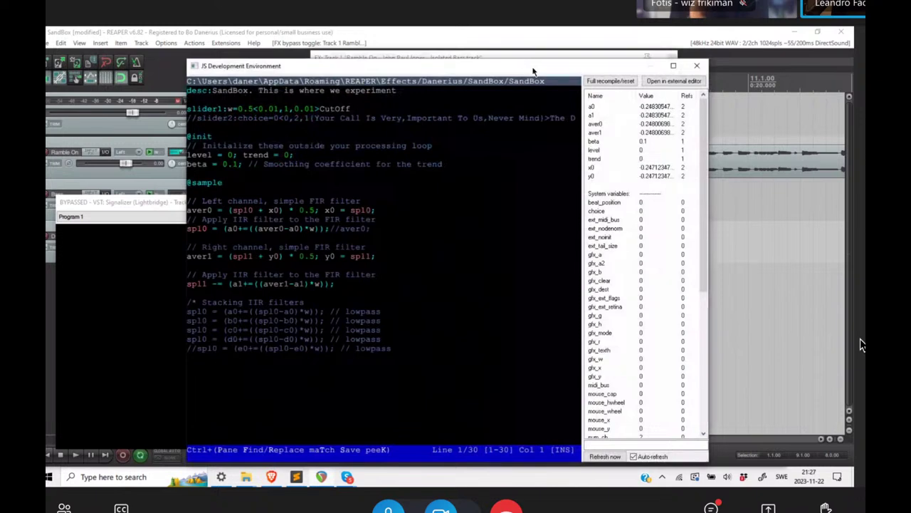
left_click_drag(533, 71, 495, 67)
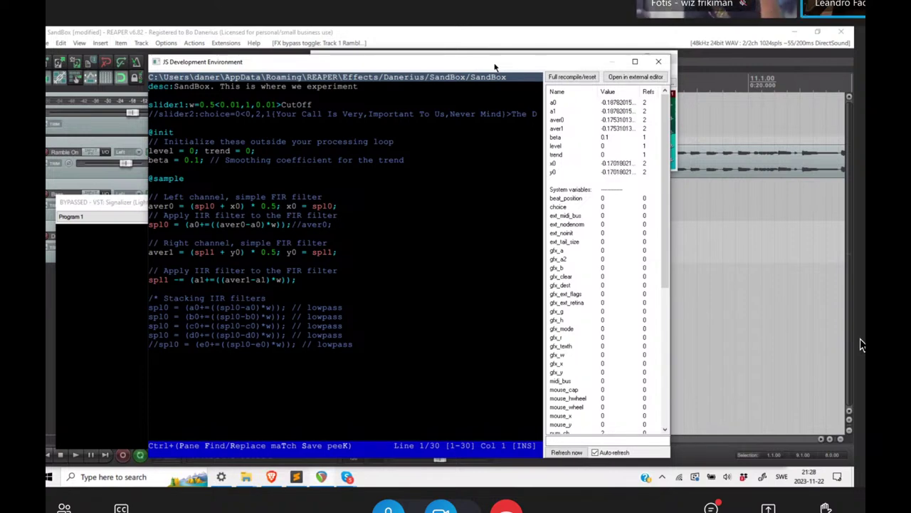
left_click(346, 206)
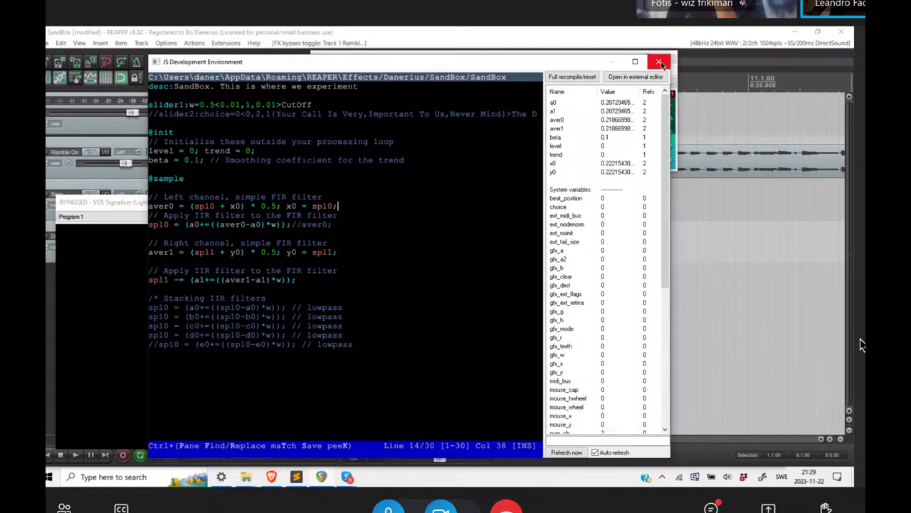
left_click(661, 64)
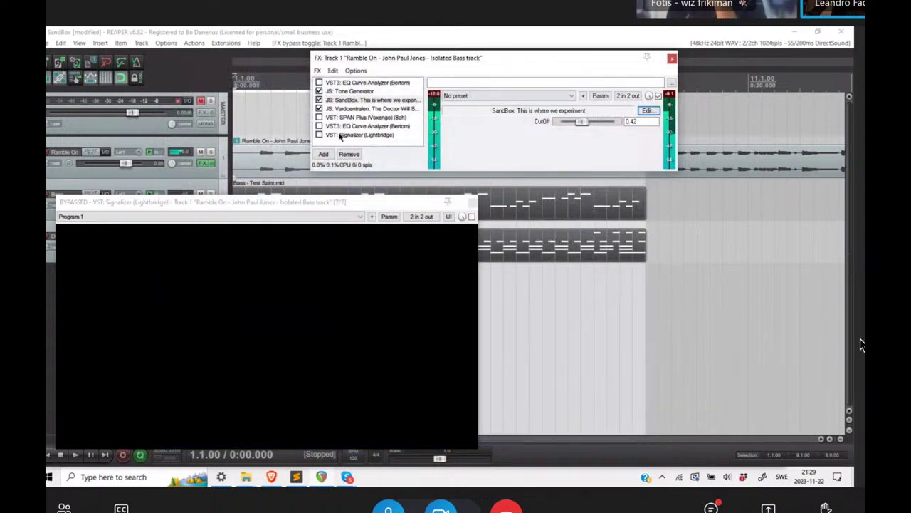
- Enable Signalizer and bypass SandBox in the bass track's effects chain
left_click(319, 135)
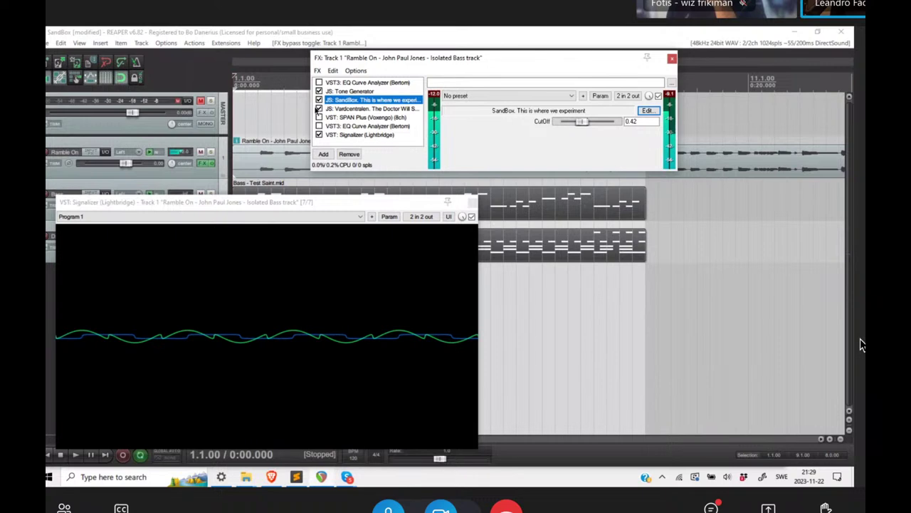
left_click(319, 100)
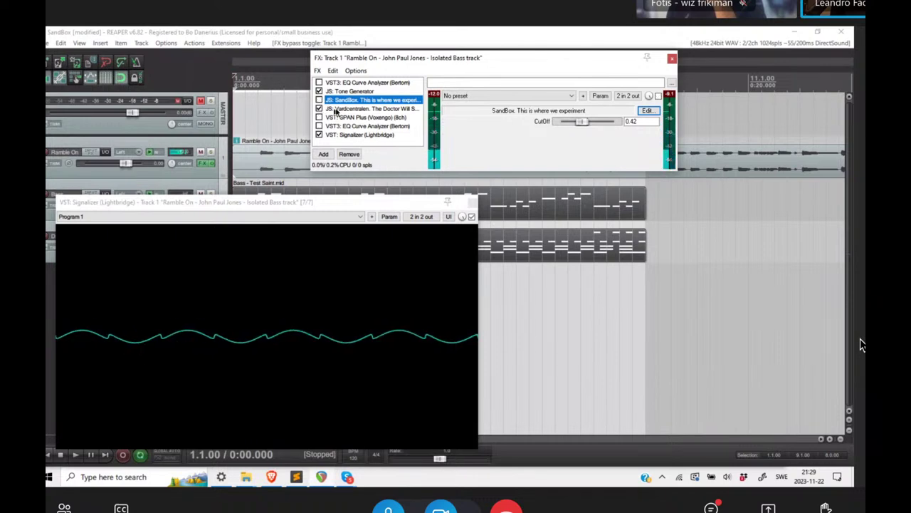
- Bring up Vardcentralen's floating window, check its Your Call Is options, and switch Signalizer to the Spectrum view
double_click(328, 108)
left_click_drag(322, 203, 401, 104)
left_click(367, 156)
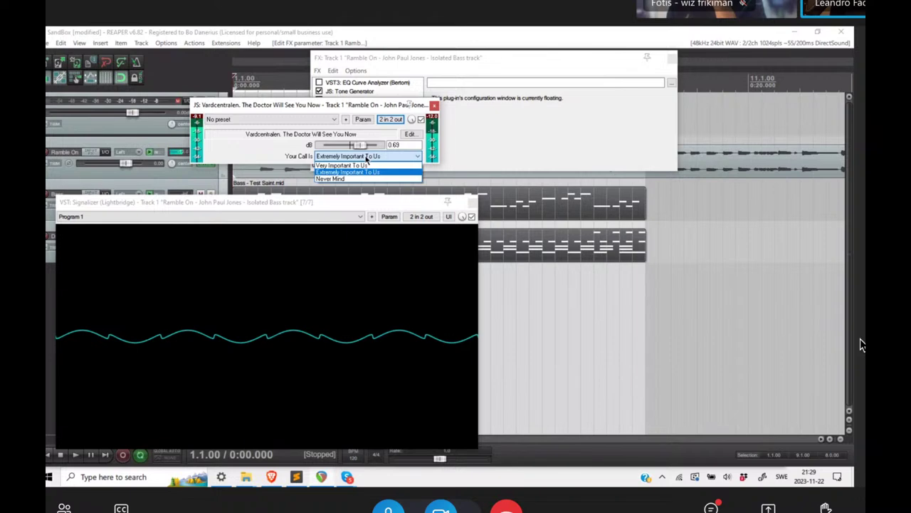
left_click(317, 218)
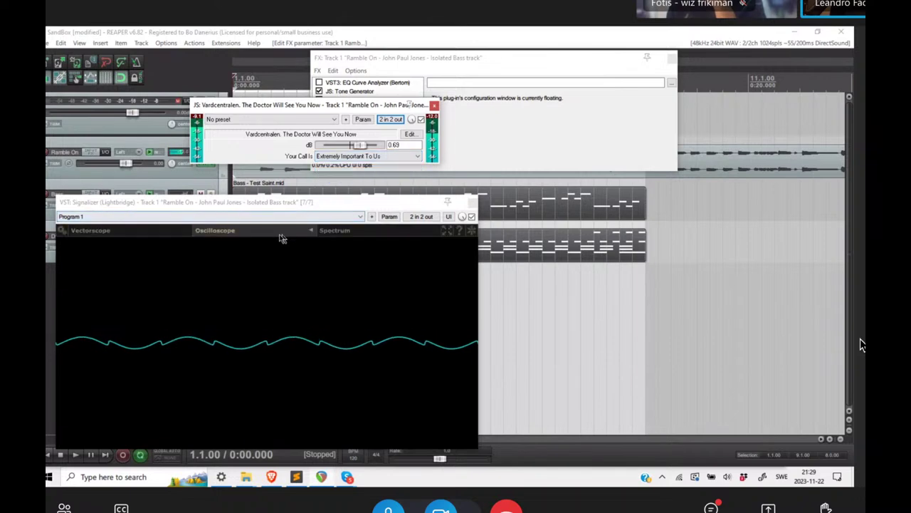
left_click(351, 232)
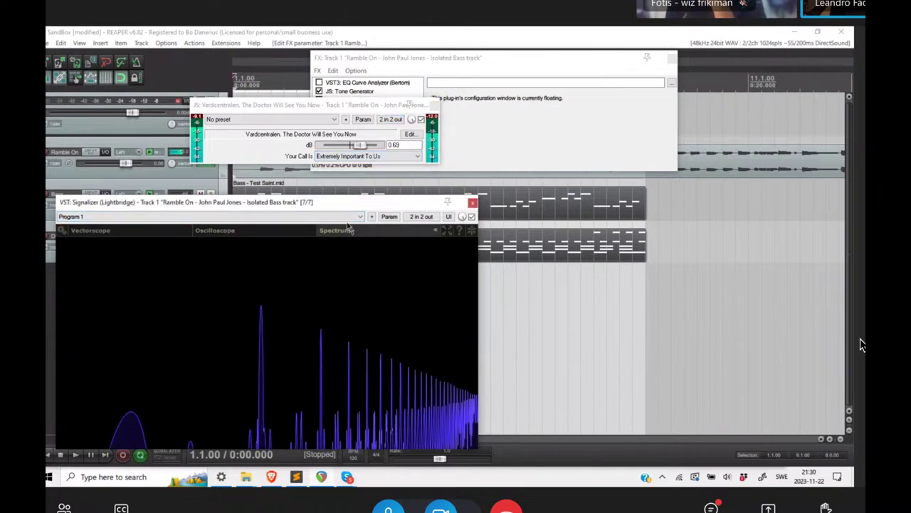
- Open Vardcentralen's source code and read through its square and square-root distortion formulas
left_click(411, 135)
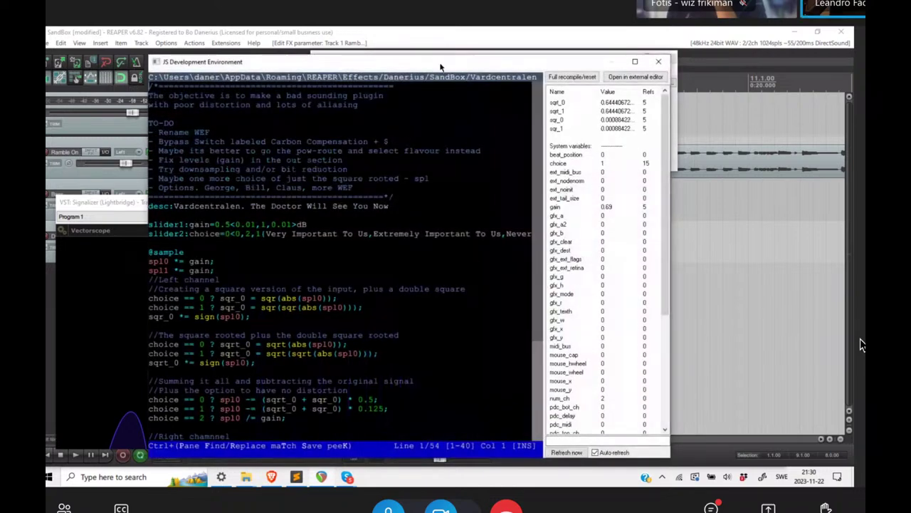
left_click_drag(440, 66, 509, 58)
scroll(498, 285, "down", 2)
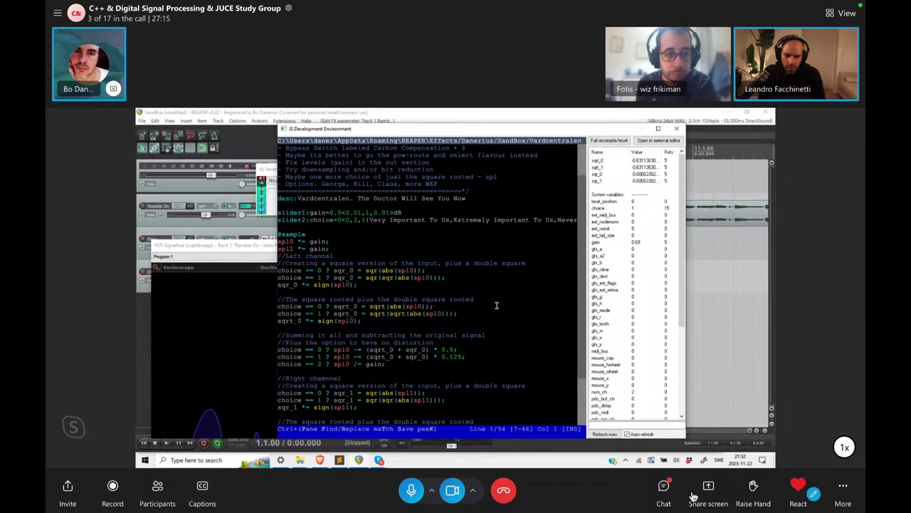
- Share the Built-in Retina Display in the Skype call
left_click(694, 496)
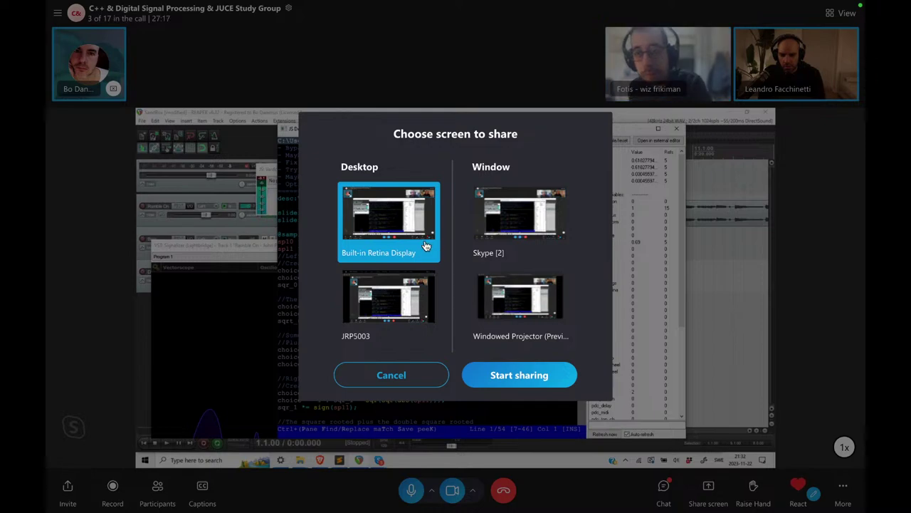
left_click(525, 378)
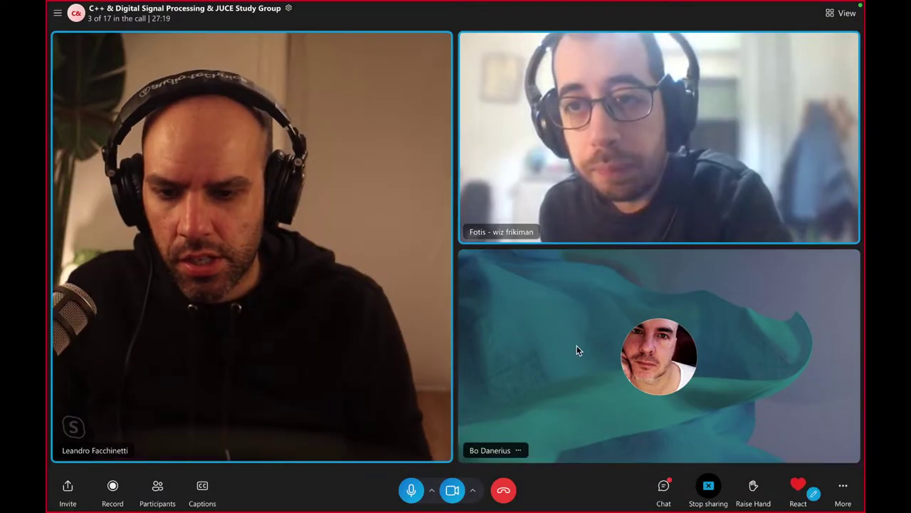
- Switch to Visual Studio Code and open a new window enlarged to fill the screen
key("super+Tab")
key("super+Tab")
key("super+Tab")
key("super+Tab")
key("super+Tab")
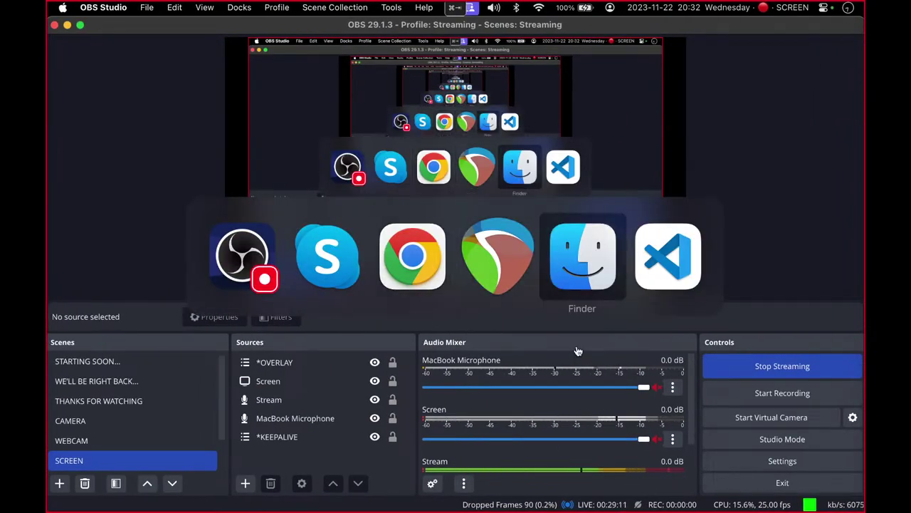
key("super+Tab")
key("super+shift+n")
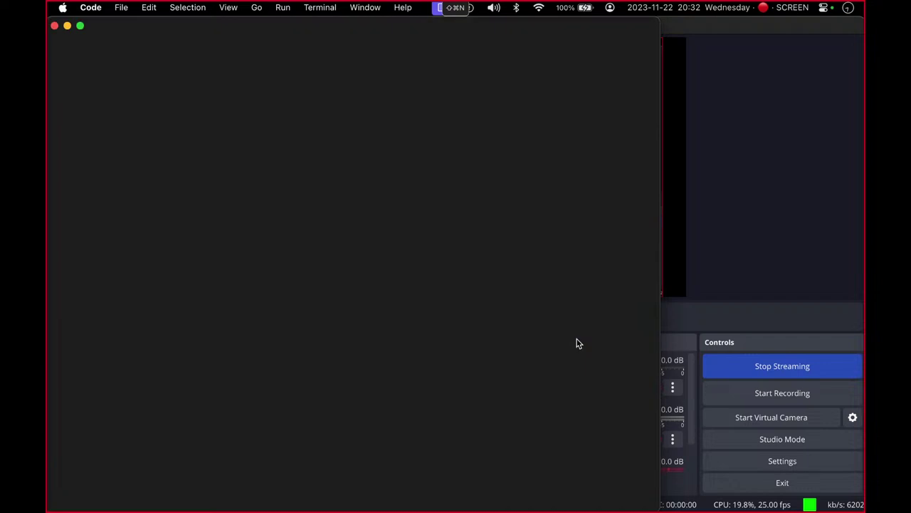
key("ctrl+alt+super+s")
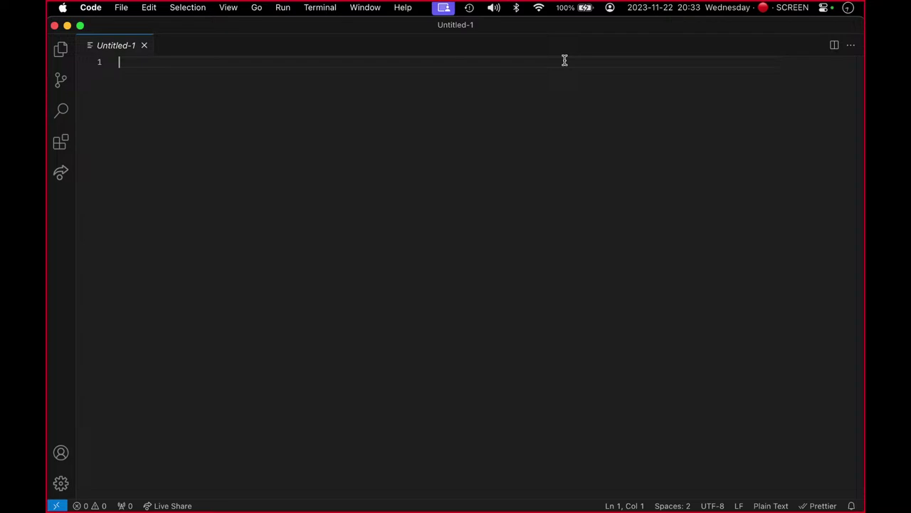
- Set the untitled file's language mode to EEL
key("super+k")
type("m")
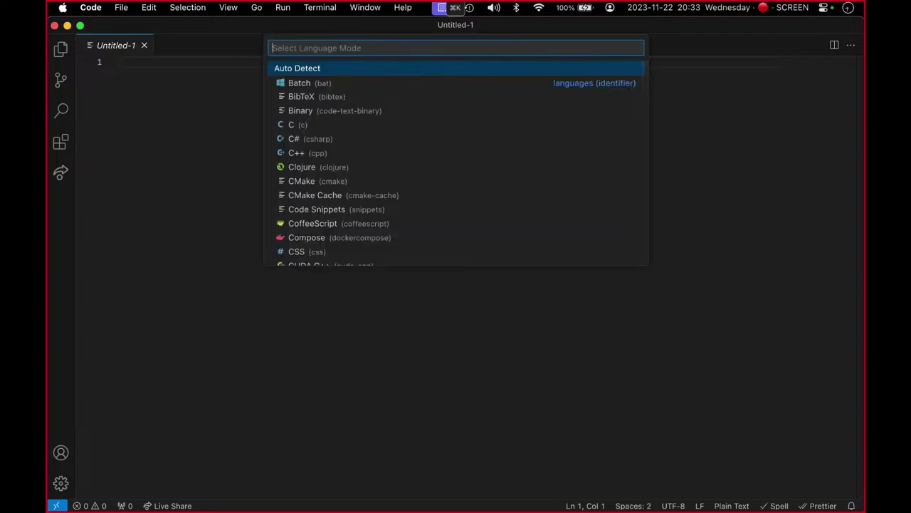
type("js")
key("BackSpace")
key("BackSpace")
type("css")
key("Return")
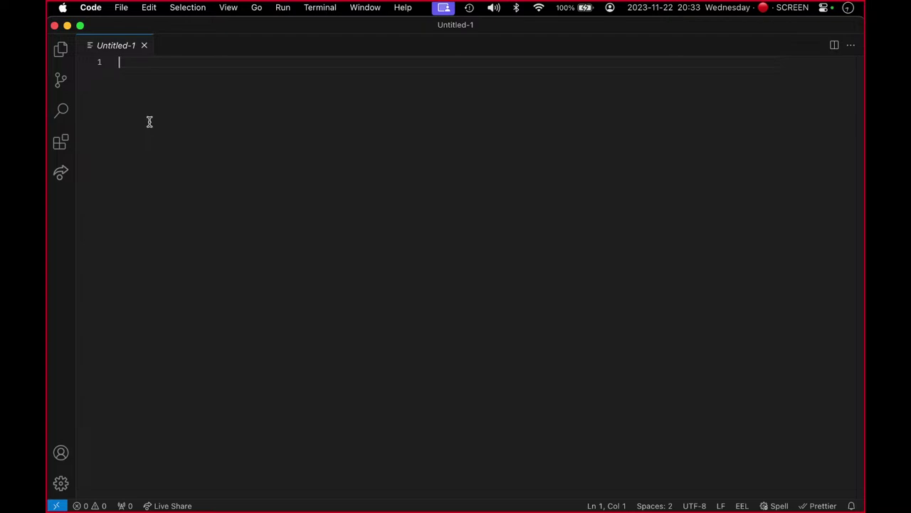
type("@sample")
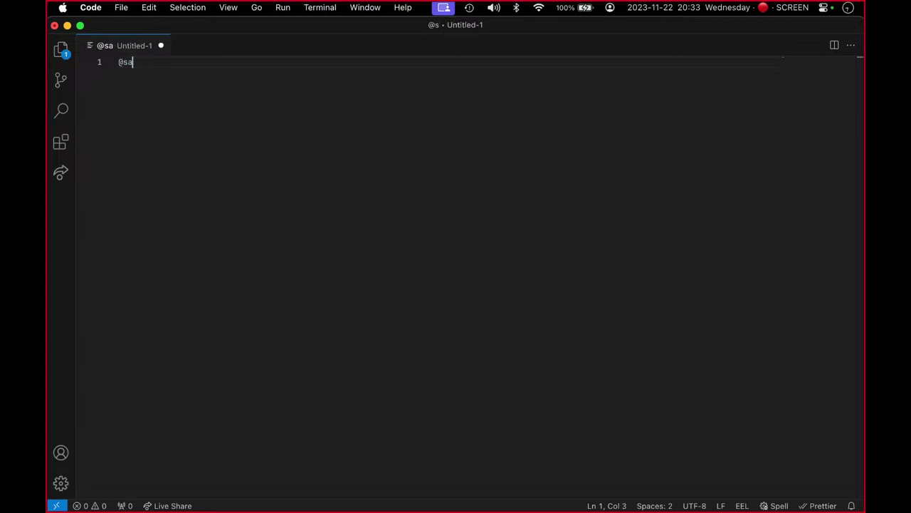
key("Return")
key("Return")
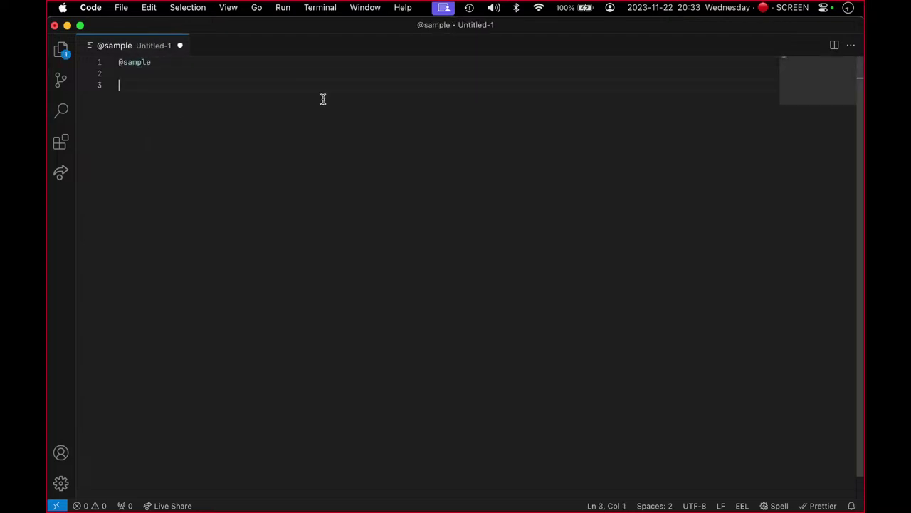
key("Up")
key("Up")
key("Return")
key("Return")
key("Up")
key("Up")
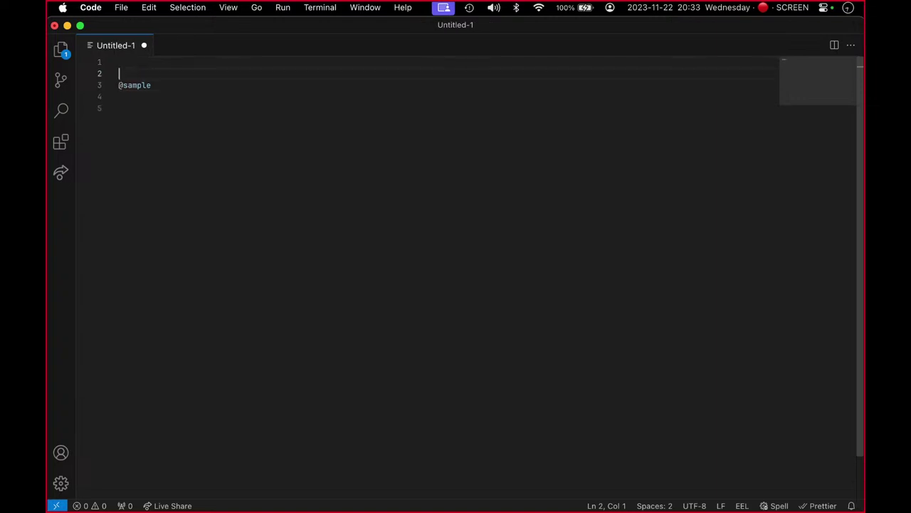
type("@init")
key("Down")
key("Down")
key("Down")
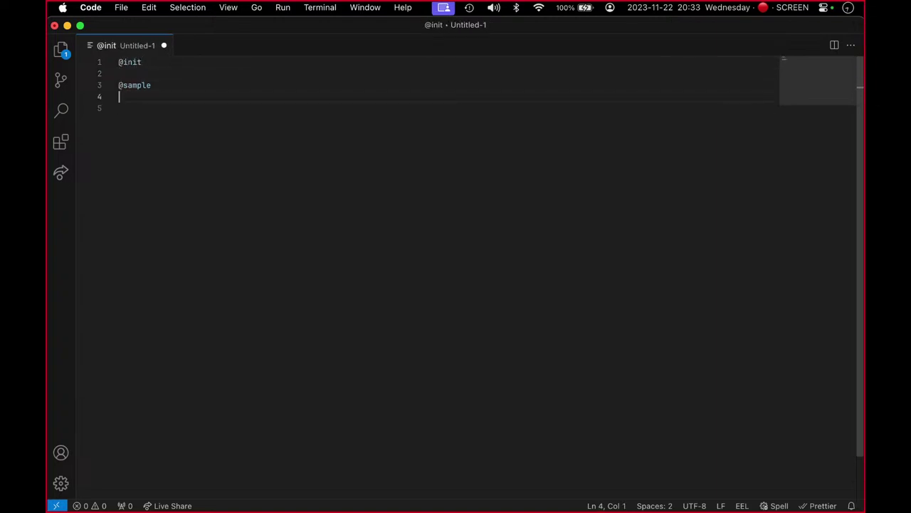
key("Up")
key("Up")
key("Return")
key("Return")
key("Up")
type("sample")
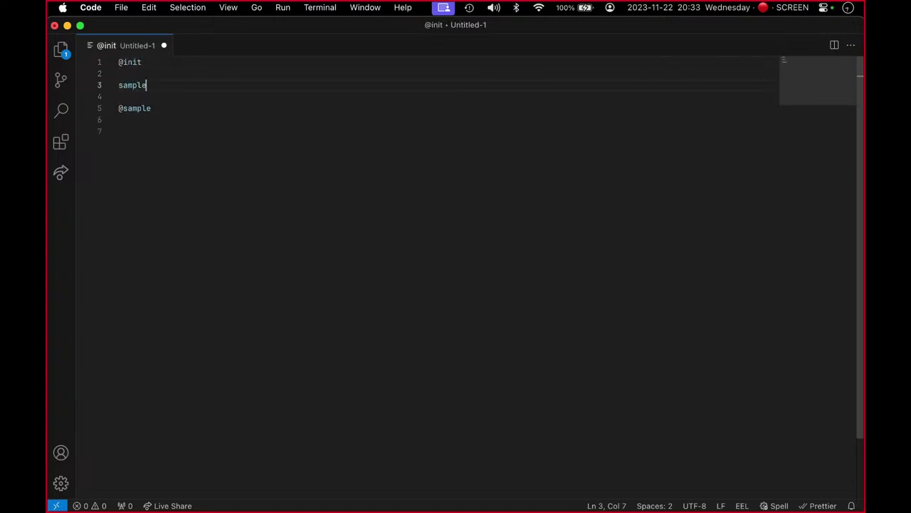
type("_counter = 0;")
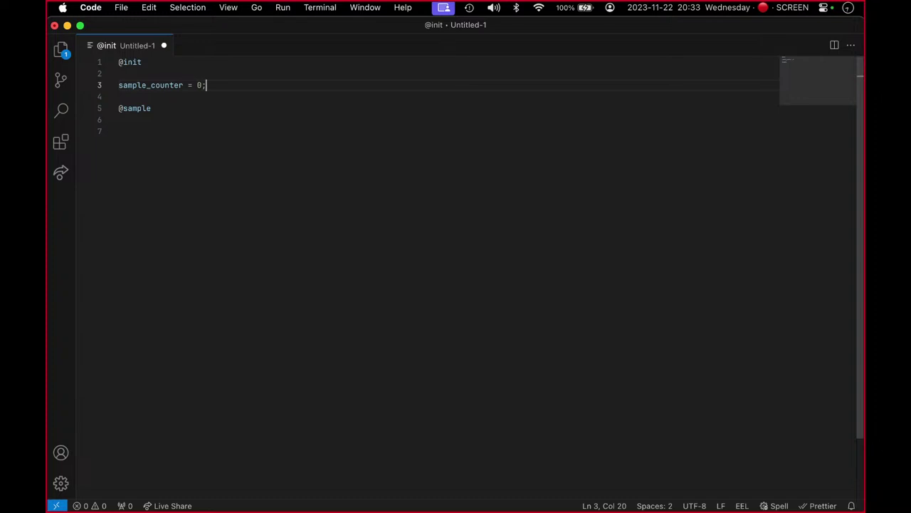
left_click(250, 67, "shift")
key("super+c")
left_click(234, 134)
key("super+v")
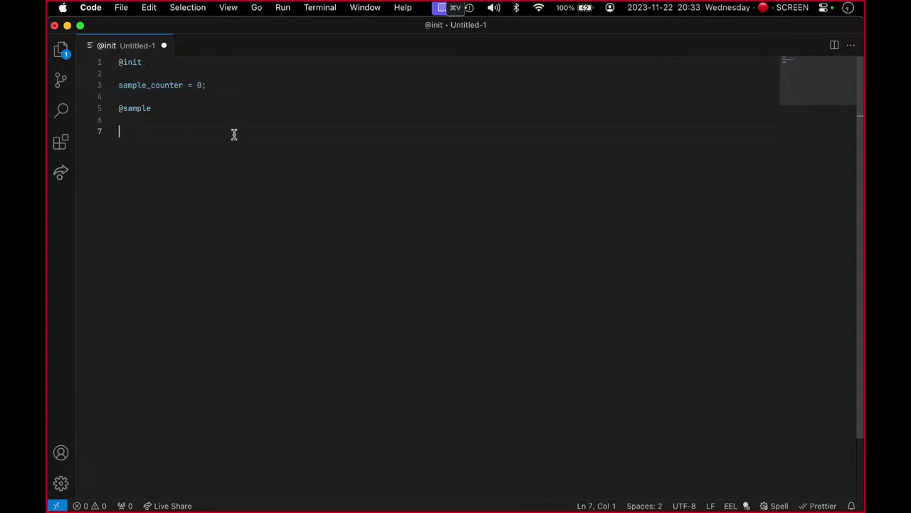
left_click(215, 138)
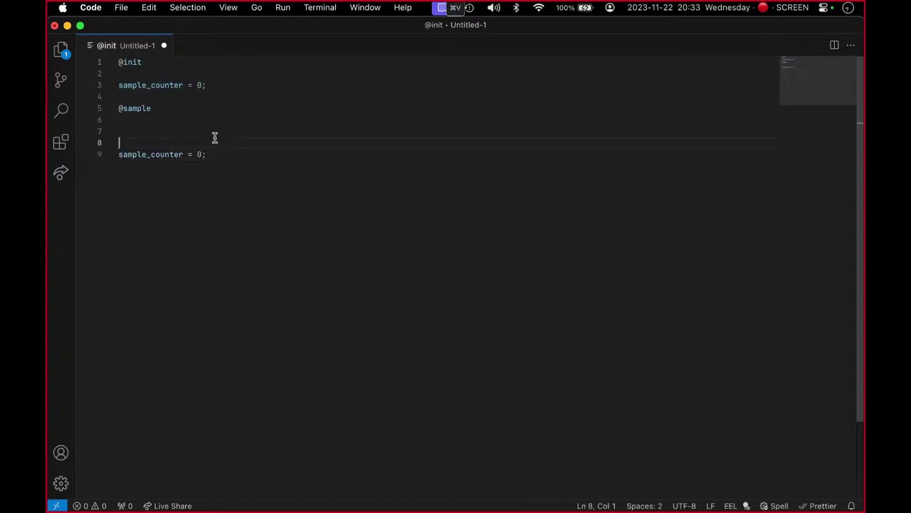
key("BackSpace")
key("BackSpace")
key("Down")
key("ctrl+e")
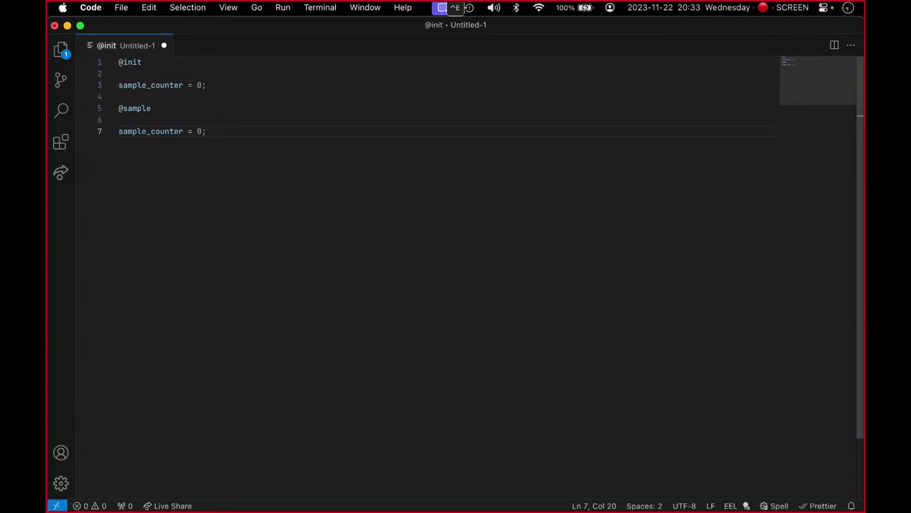
key("Left")
key("BackSpace")
key("BackSpace")
type("=")
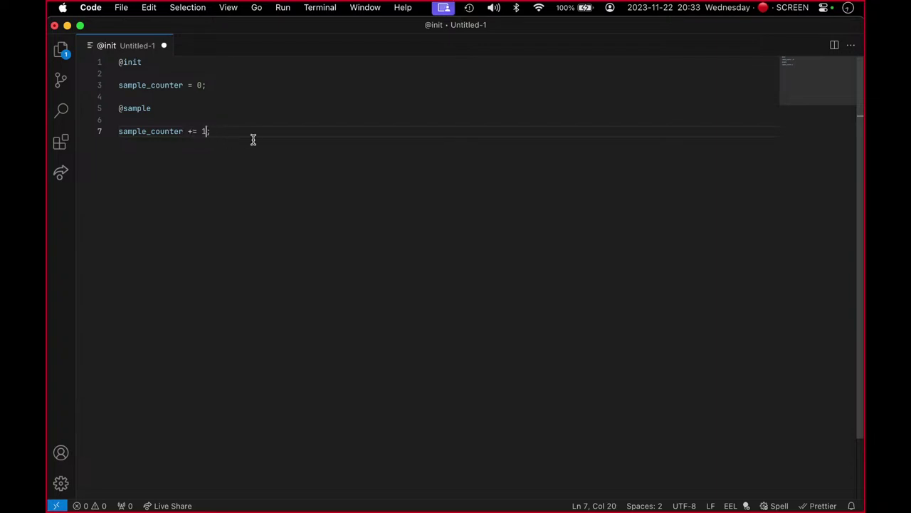
key("Right")
left_click(210, 107)
key("Return")
key("Return")
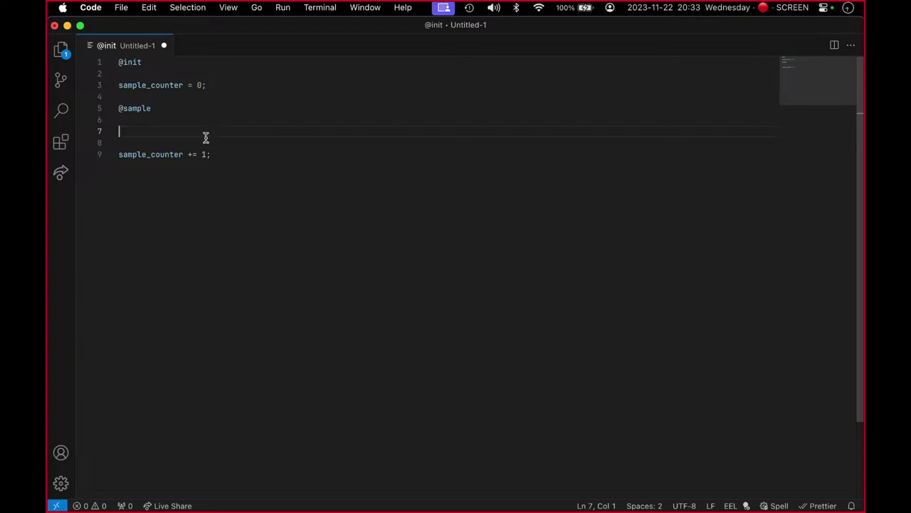
double_click(175, 154)
key("super+c")
left_click(196, 130)
key("super+v")
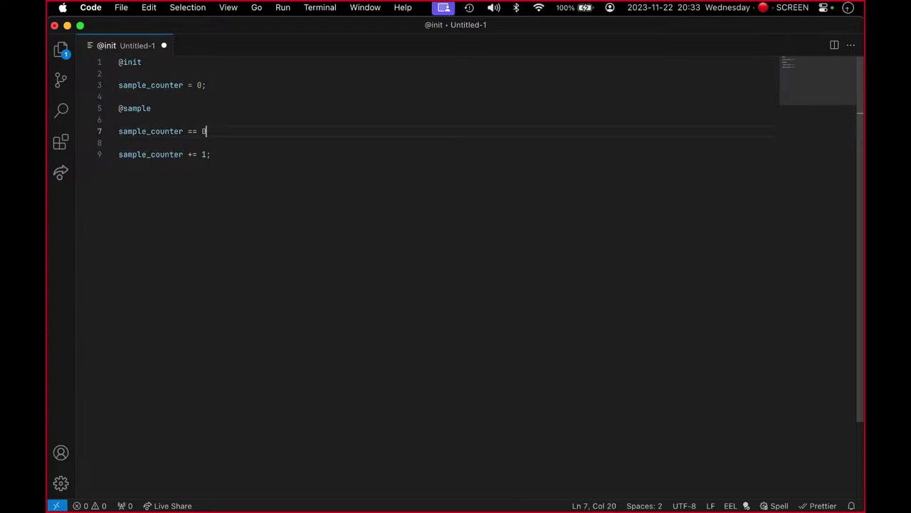
left_click(196, 105)
left_click(306, 130)
left_click_drag(118, 131, 319, 126)
left_click(319, 134)
- Copy the assignment downsample = spl0; onto its own line below the conditional, separated by a blank line
left_click_drag(221, 131, 318, 129)
key("super+c")
left_click(349, 134)
key("Return")
key("Return")
key("super+v")
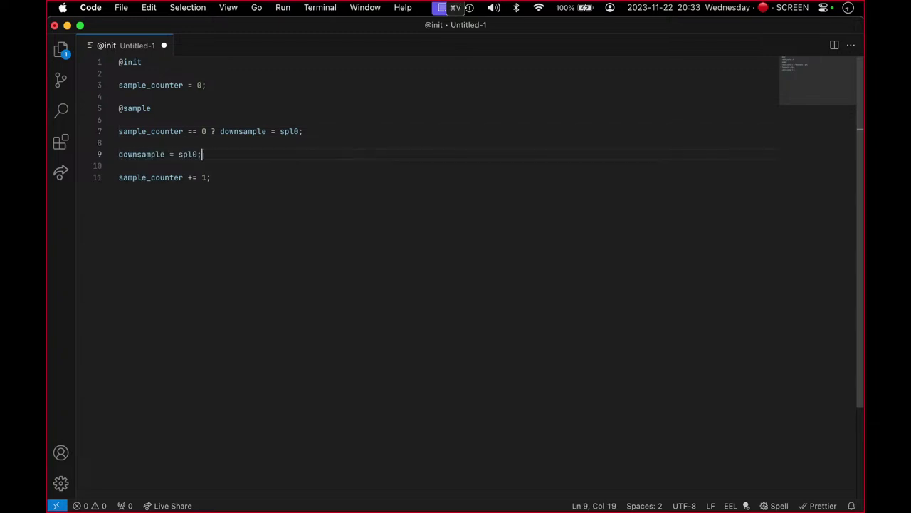
- Reverse the copied assignment so that it reads spl0 = downsample;
double_click(141, 153)
key("super+x")
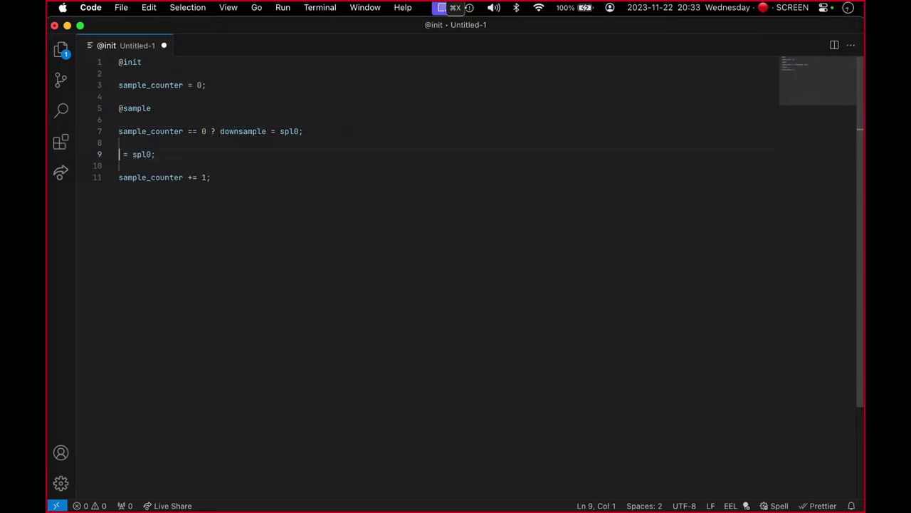
key("Delete")
key("Delete")
key("alt+Right")
type("=")
key("super+v")
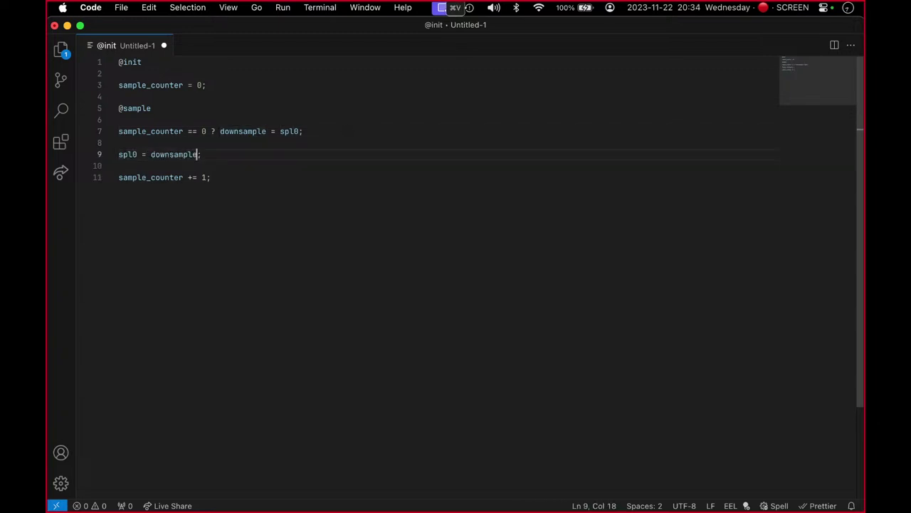
left_click(300, 177)
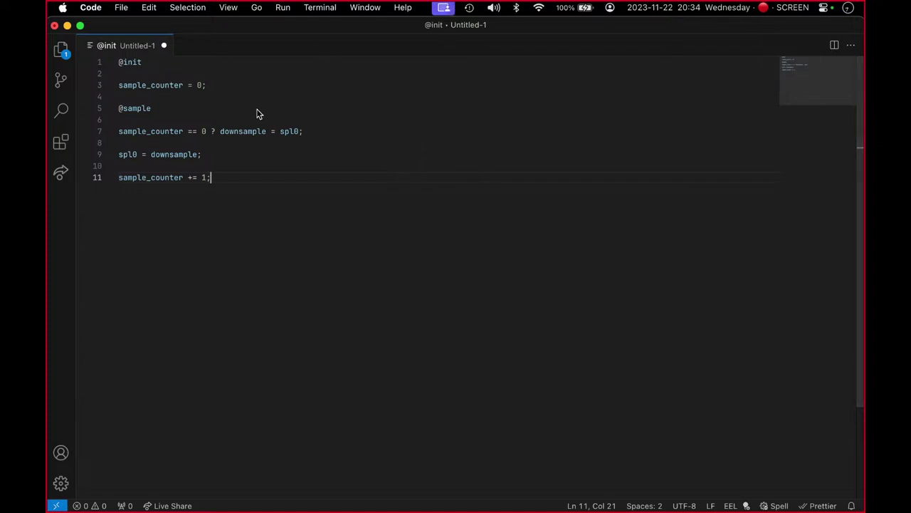
left_click_drag(206, 86, 102, 61)
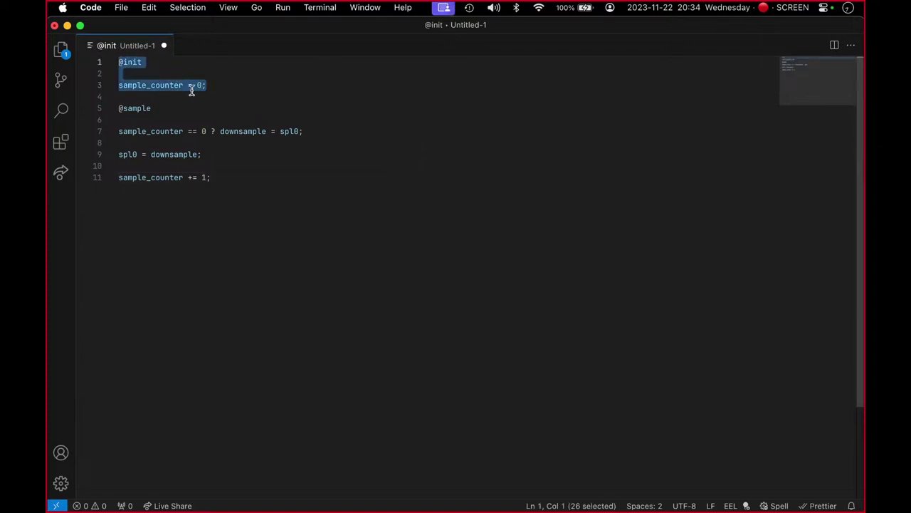
left_click(124, 121)
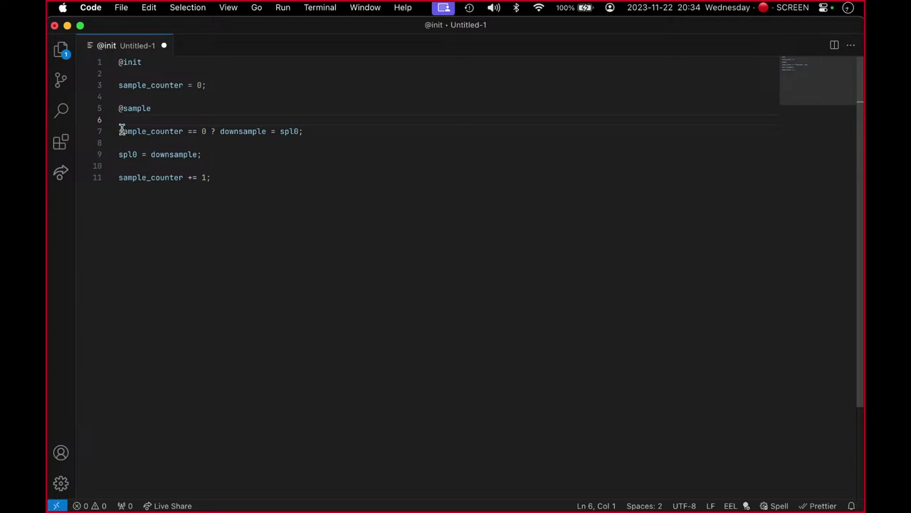
left_click_drag(120, 131, 205, 131)
left_click_drag(207, 85, 103, 84)
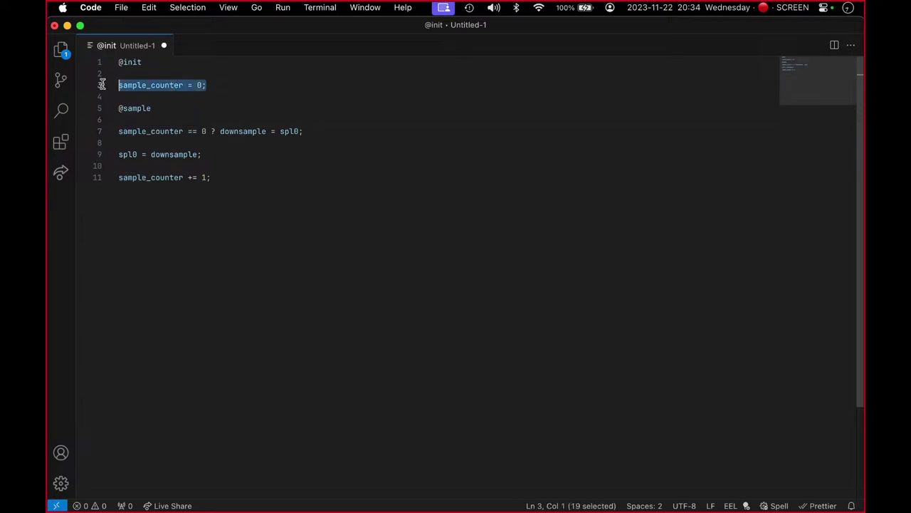
left_click_drag(222, 131, 304, 131)
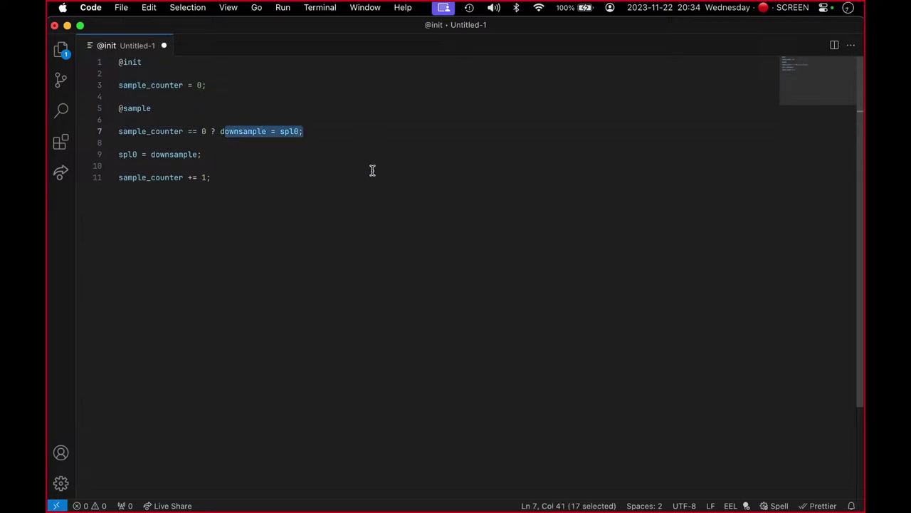
left_click(212, 154)
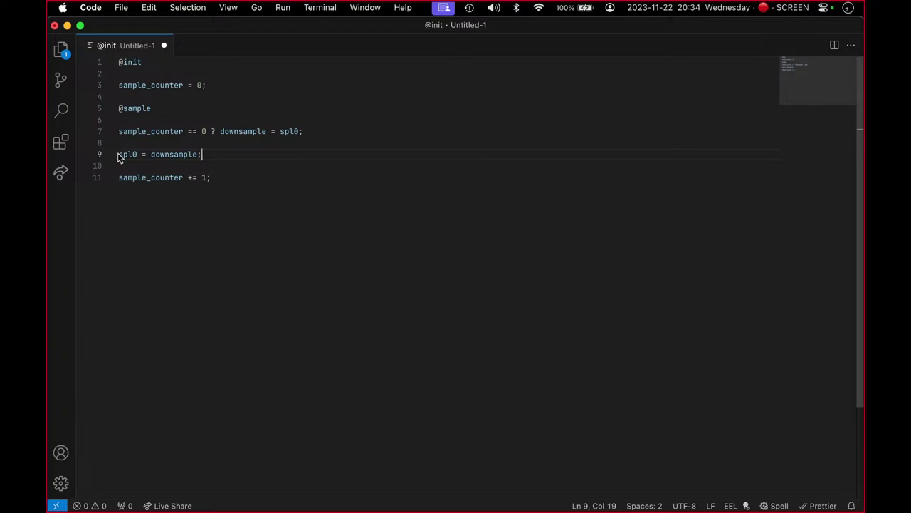
left_click_drag(117, 154, 285, 163)
left_click(186, 164)
left_click(99, 177)
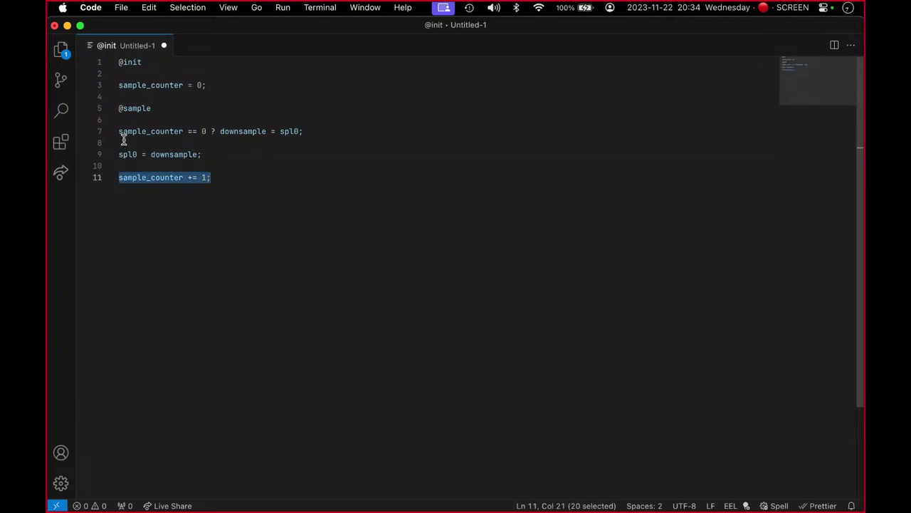
- Re-examine the sample_counter == 0 condition, its downsample assignment and the spl0 = downsample; line
mouse_move(120, 131)
left_mouse_down()
mouse_move(204, 131)
mouse_move(107, 131)
left_mouse_up()
double_click(159, 131)
double_click(202, 131)
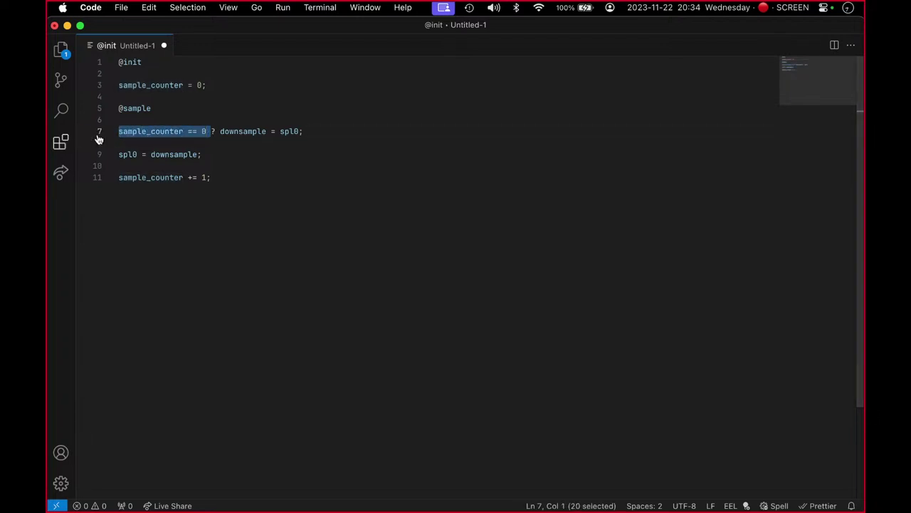
left_click_drag(220, 131, 299, 131)
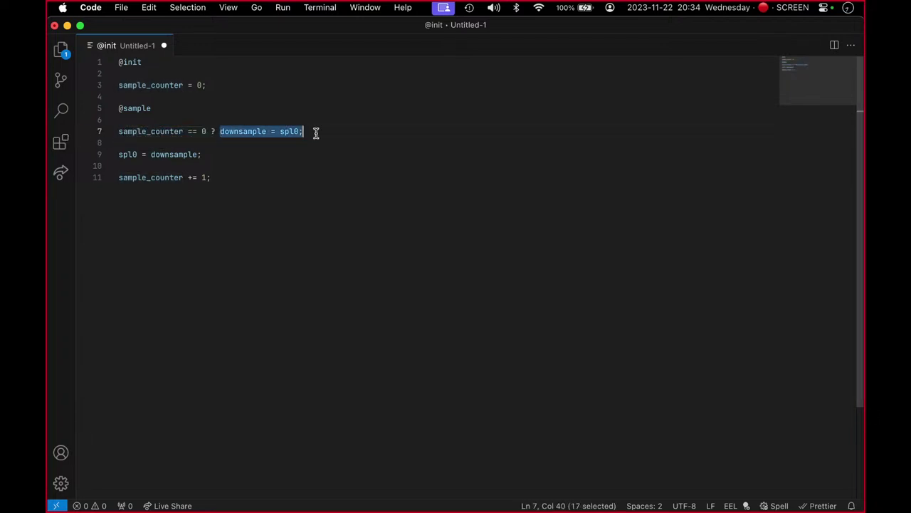
double_click(177, 154)
left_click_drag(202, 154, 107, 154)
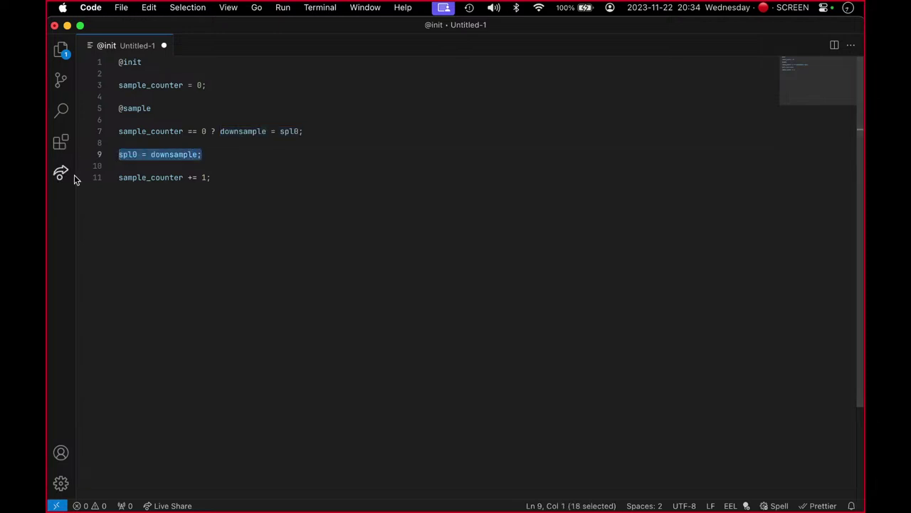
left_click(214, 177)
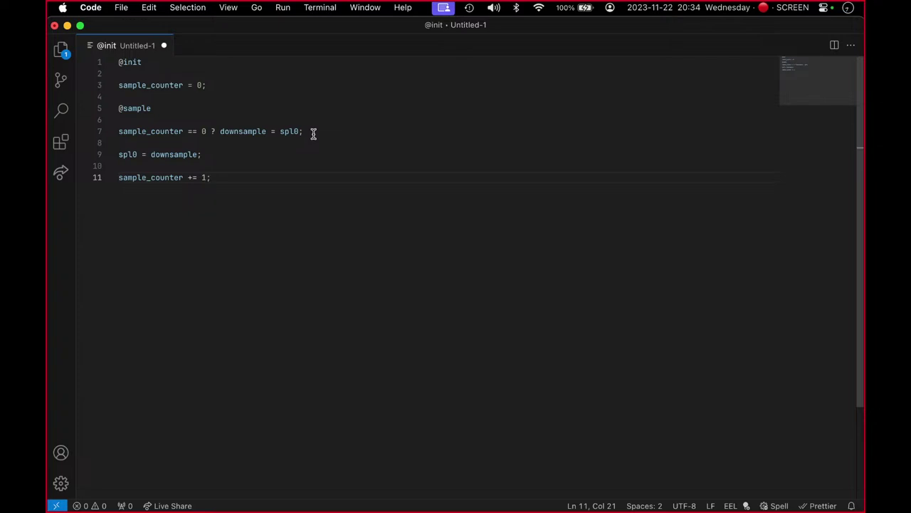
left_click(242, 153)
- Add the reset line sample_counter == 6 ? sample_counter = 0; directly below the counter increment
left_click(265, 177)
key("Return")
type("sample_")
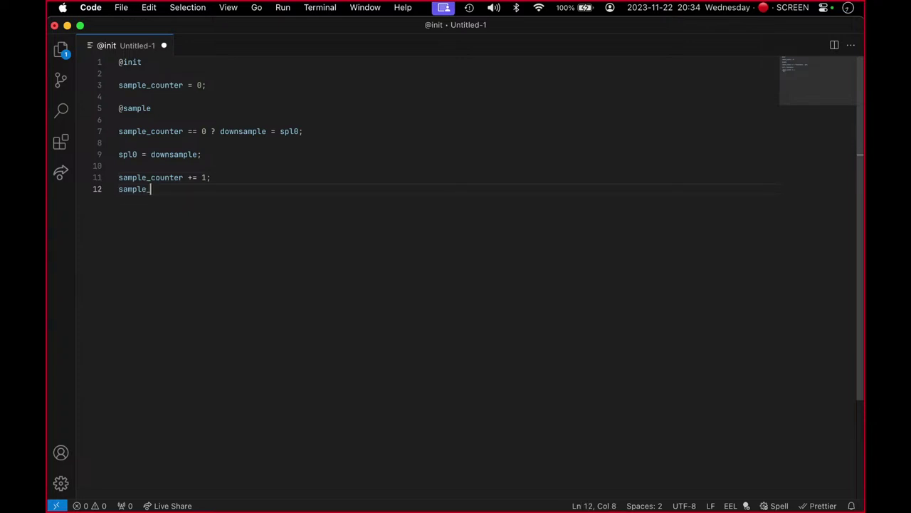
type("couin")
key("alt+BackSpace")
type("sample_counter")
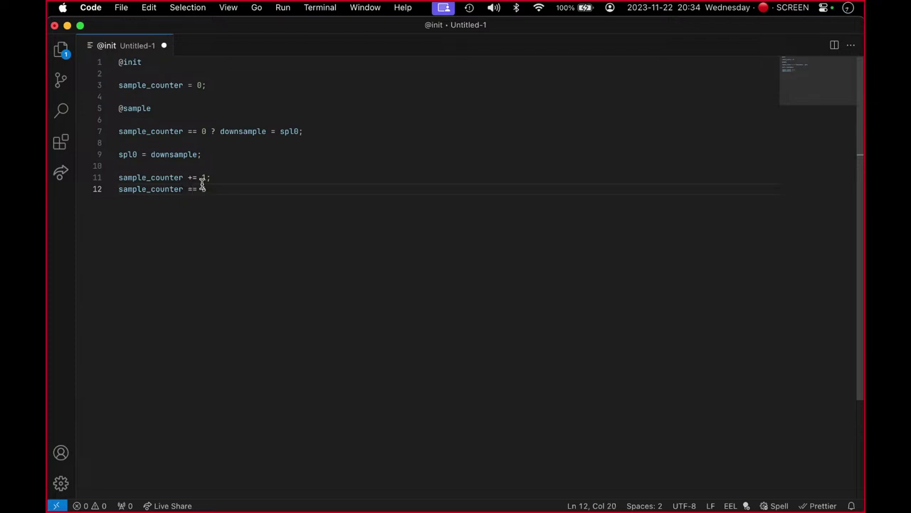
type("== 6 ?")
double_click(171, 177)
key("cmd+c")
left_click(222, 190)
key("cmd+v")
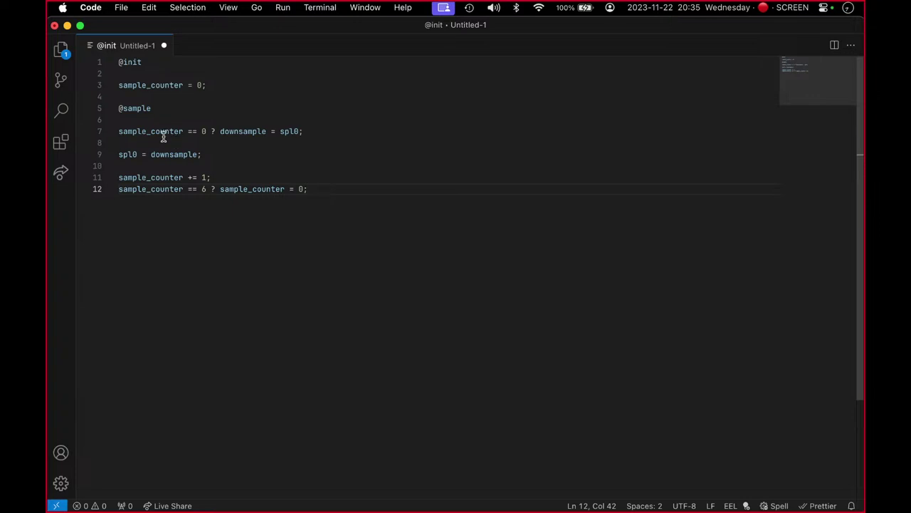
- Review how the conditional capture line and the spl0 = downsample; line work together with the counter reset
left_click_drag(118, 131, 323, 130)
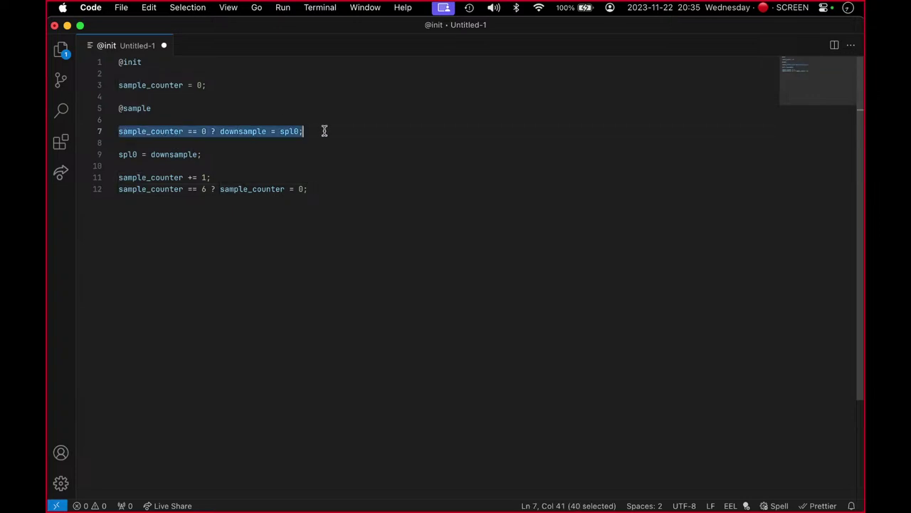
left_click(218, 157)
left_click(209, 165)
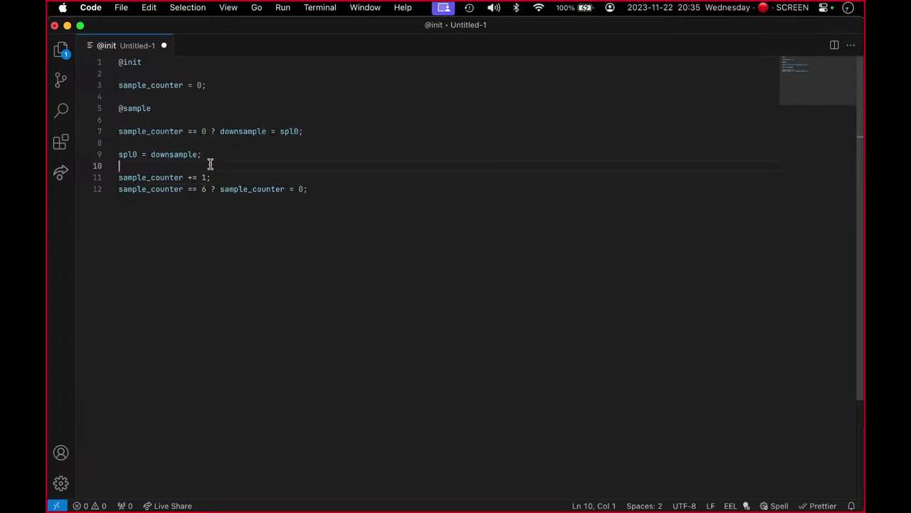
left_click_drag(218, 154, 81, 164)
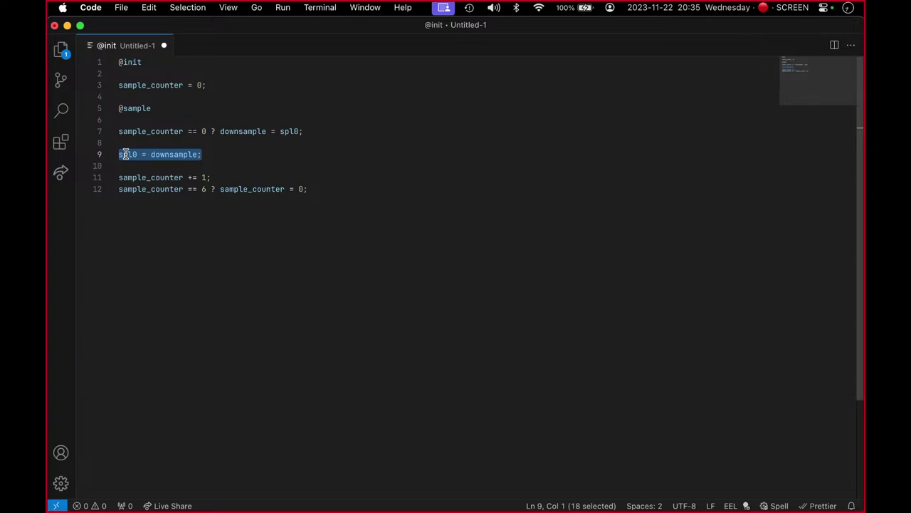
left_click(550, 257)
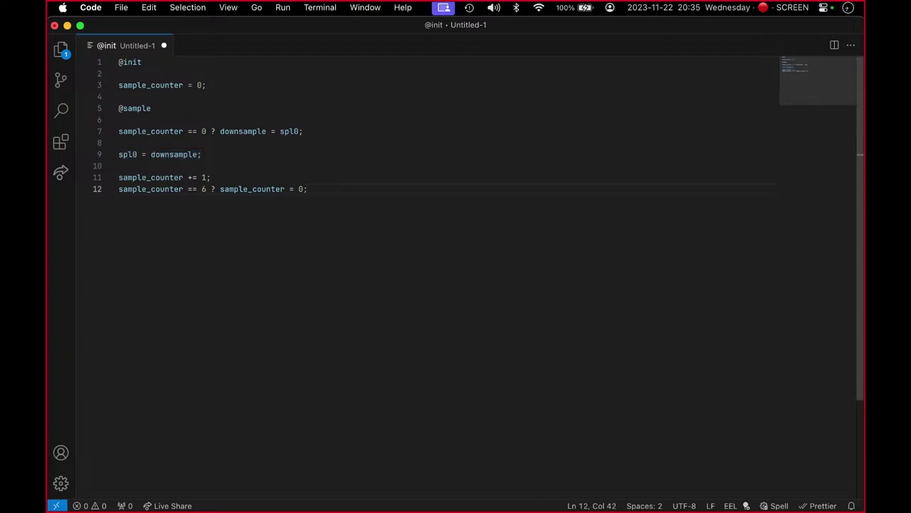
- Try 5, 4, 1 and 2 in place of 6 in the sample_counter reset condition on line 12
key("Return")
left_click(201, 189)
key("Delete")
type("5")
key("BackSpace")
type("4")
key("BackSpace")
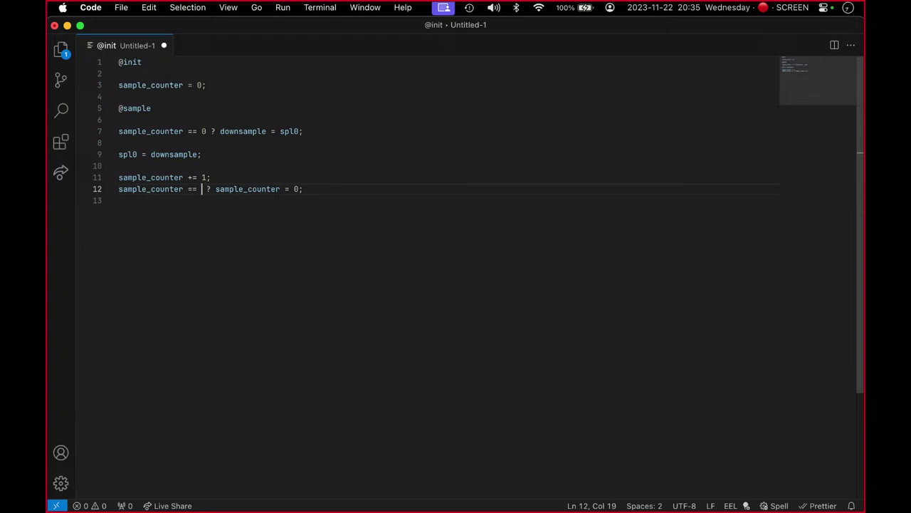
type("1")
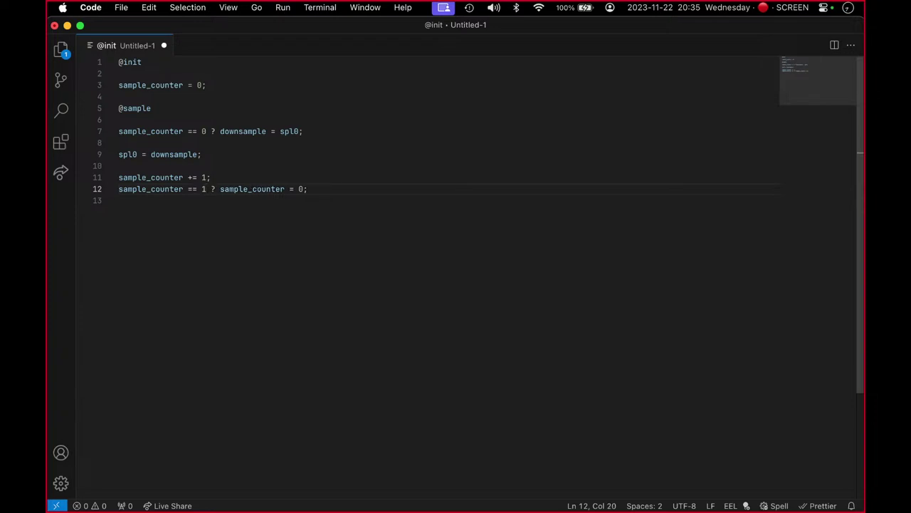
key("BackSpace")
type("2")
- Switch to the Skype study-group call and stop sharing the screen
key("ctrl+Right")
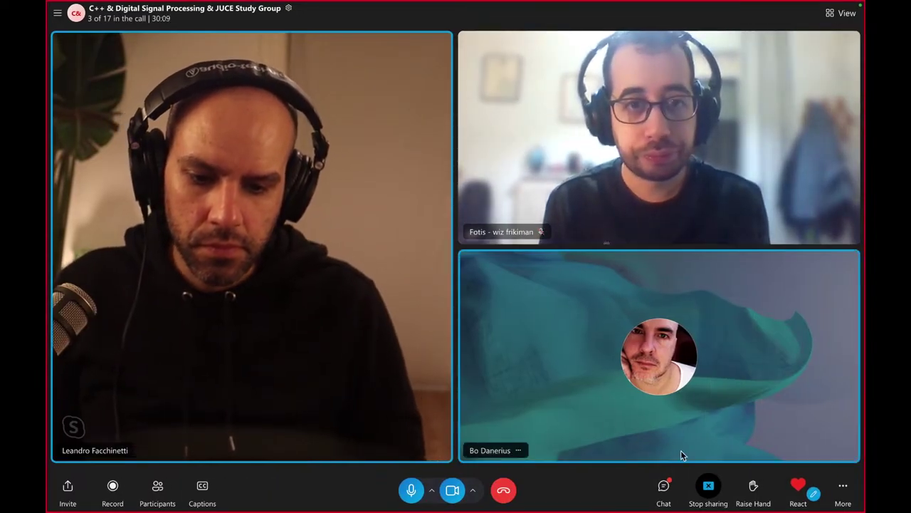
left_click(710, 485)
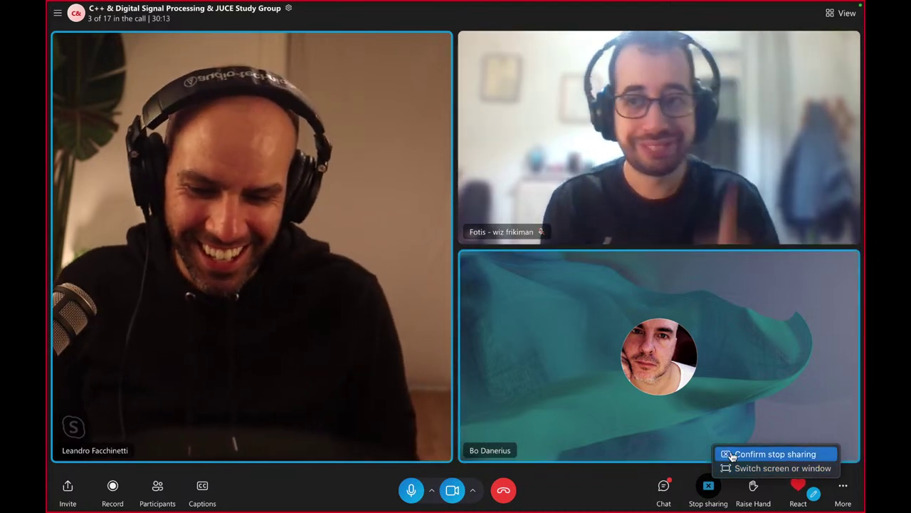
left_click(747, 458)
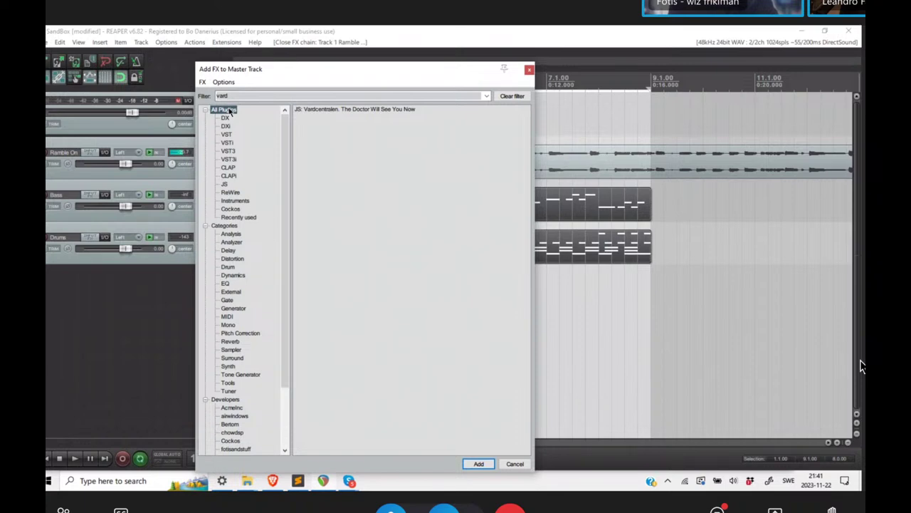
- Close the master track's Add FX dialog, open the FX chain of track 1 and move its window clear of the arrangement
left_click(529, 70)
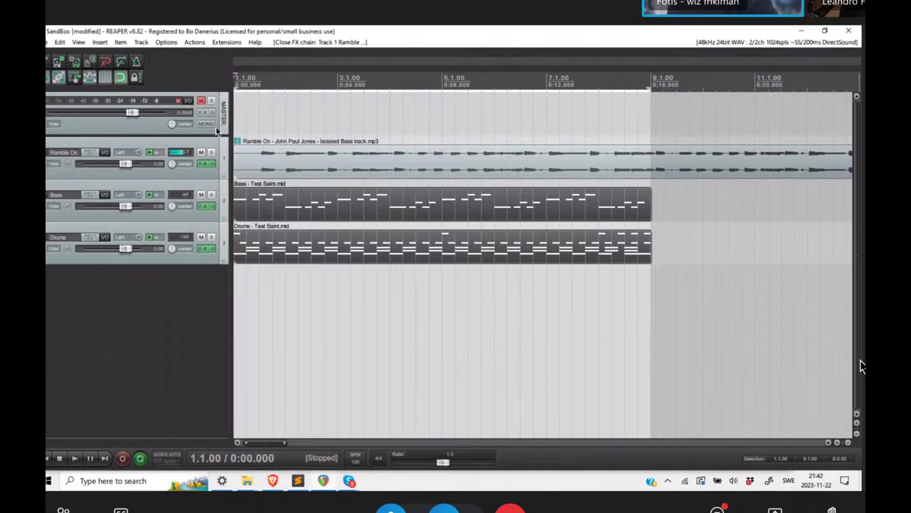
left_click(206, 164)
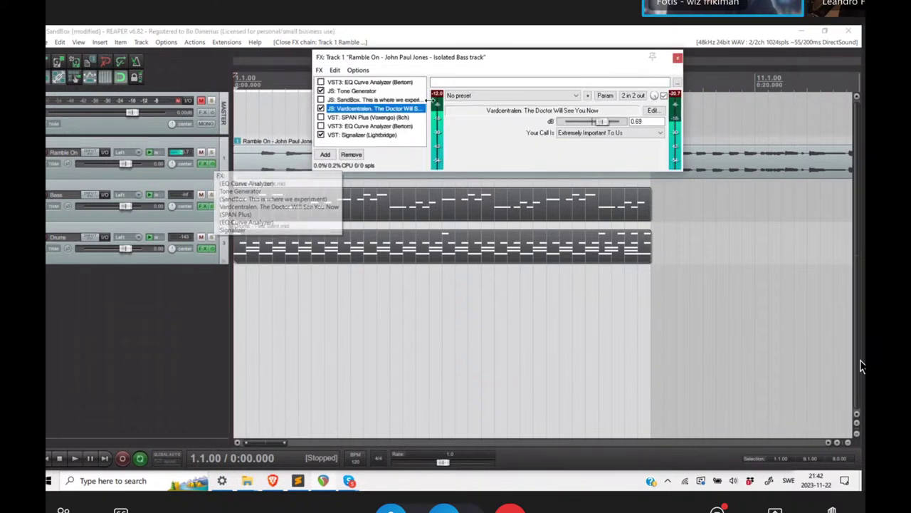
left_click_drag(514, 60, 341, 118)
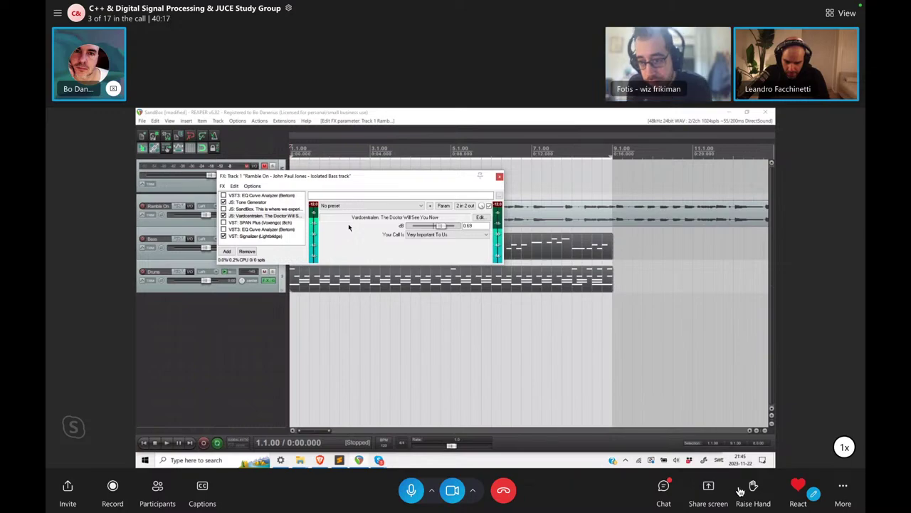
- Open the Skype call's link-sharing options from the participant list and copy the group's join link
left_click(158, 485)
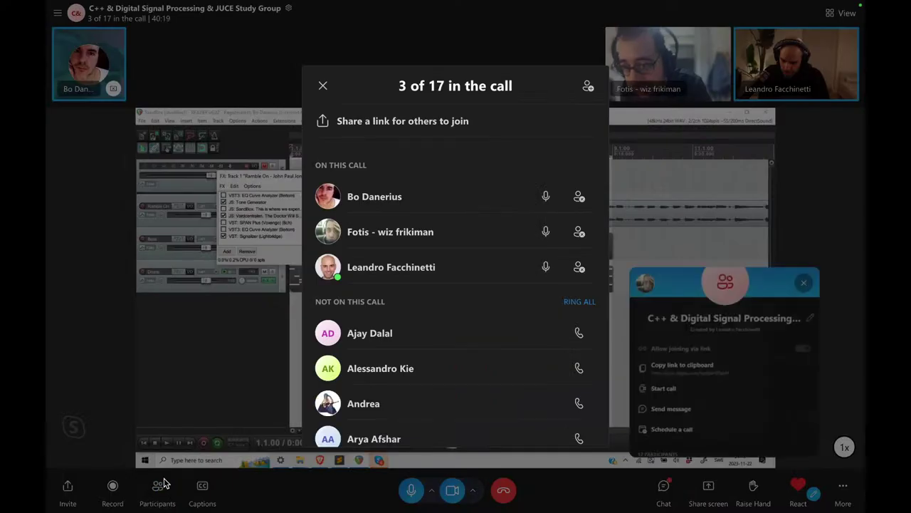
left_click(408, 123)
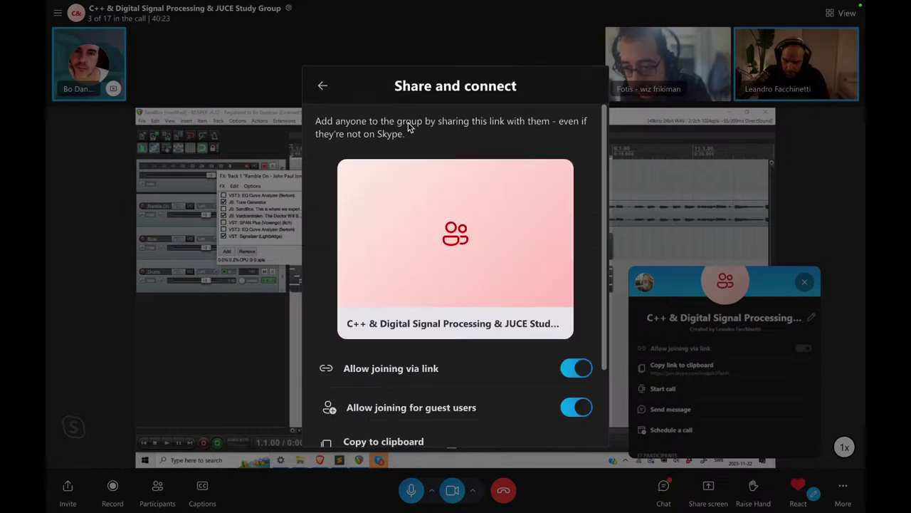
scroll(393, 214, "down", 2)
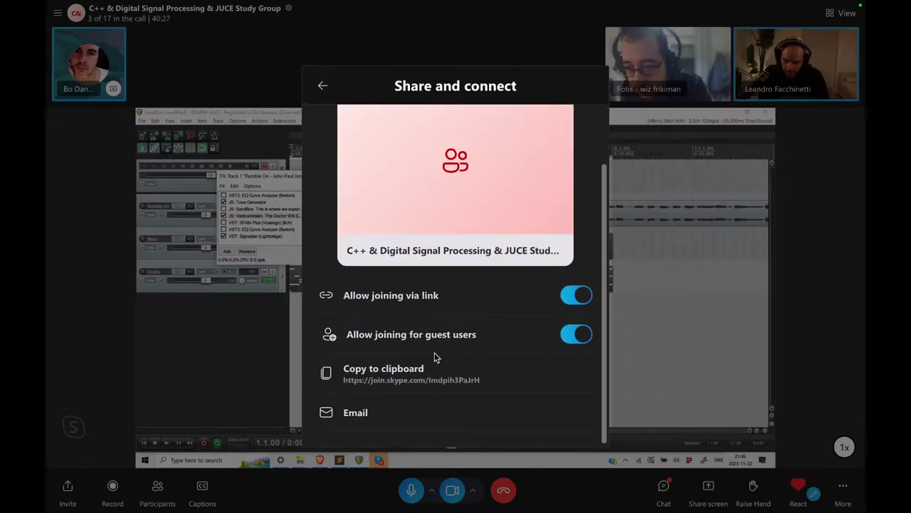
left_click(408, 371)
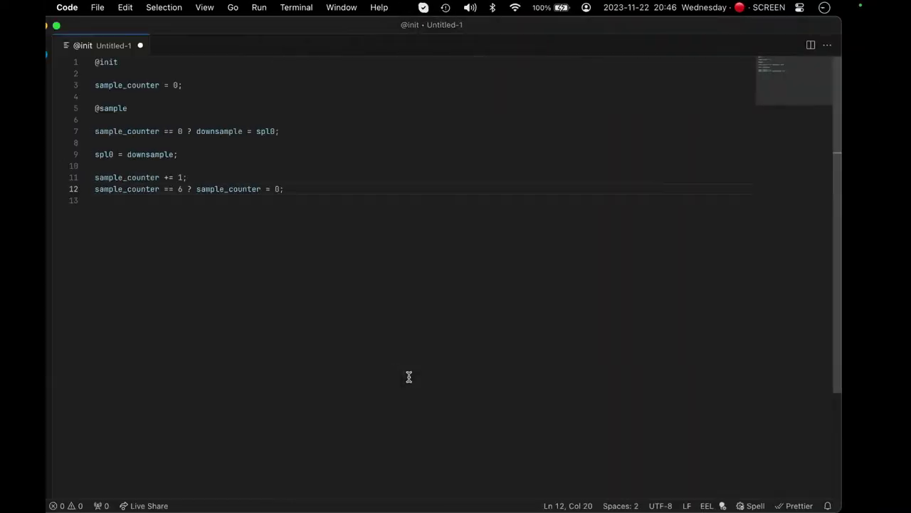
- Switch to Discord in Google Chrome and post the copied Skype join link in the open channel
key("ctrl+super+f")
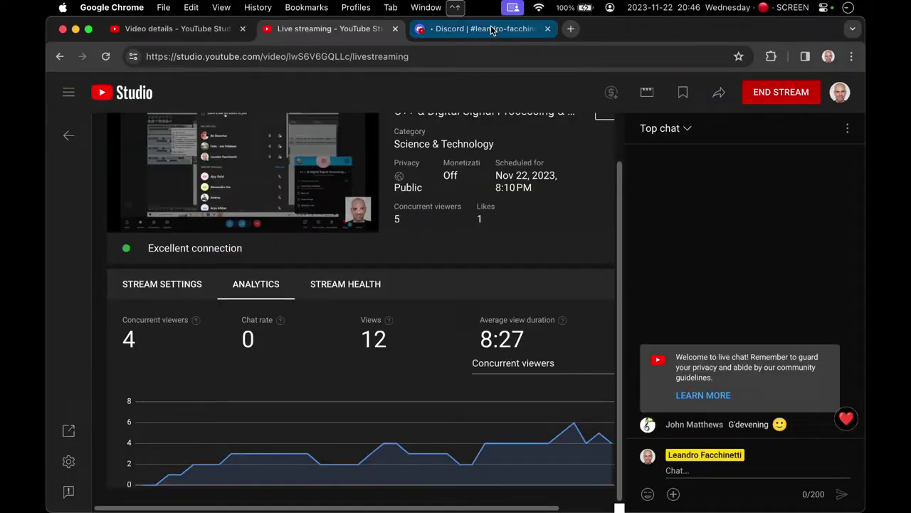
left_click(492, 30)
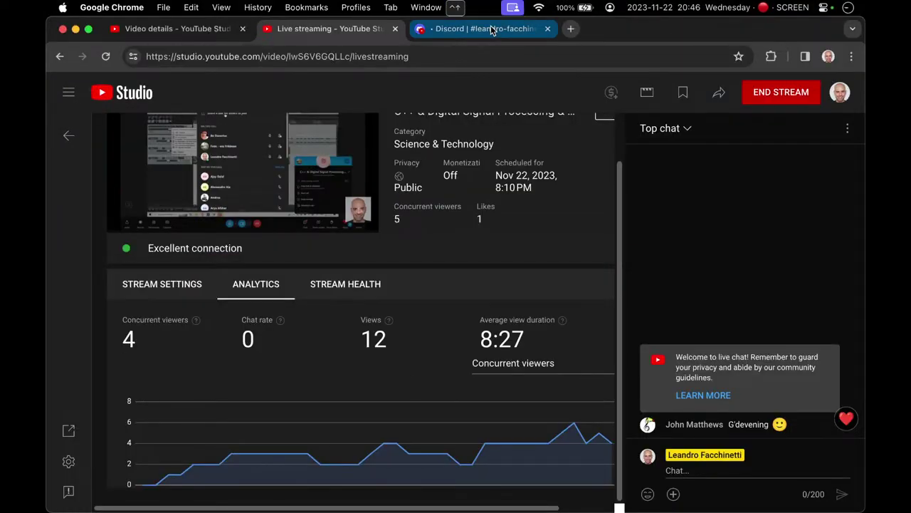
key("super+v")
key("Return")
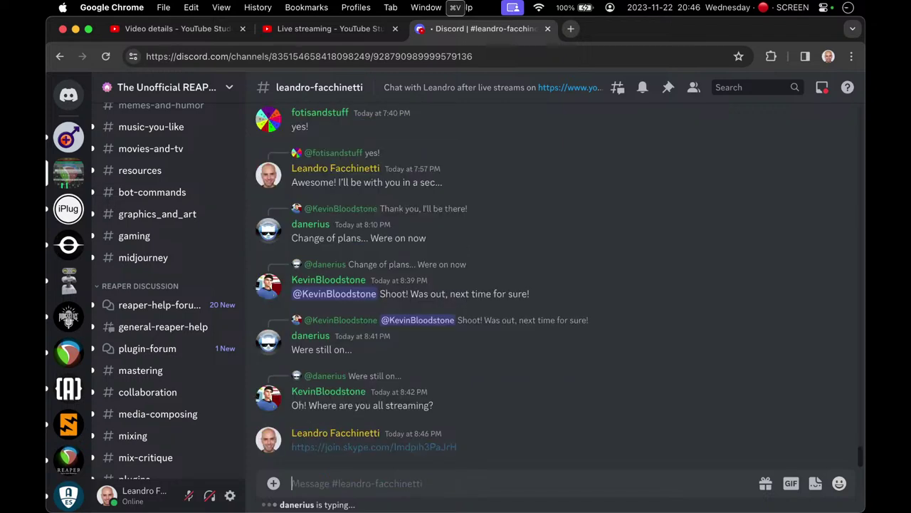
- Check the live chat and stream preview in YouTube Studio and the replies to the posted link in Discord
left_click(308, 30)
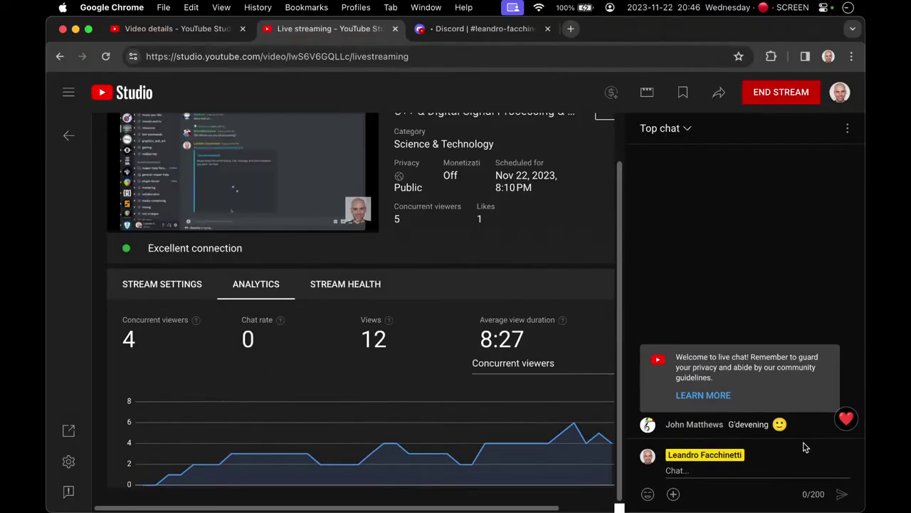
left_click(499, 28)
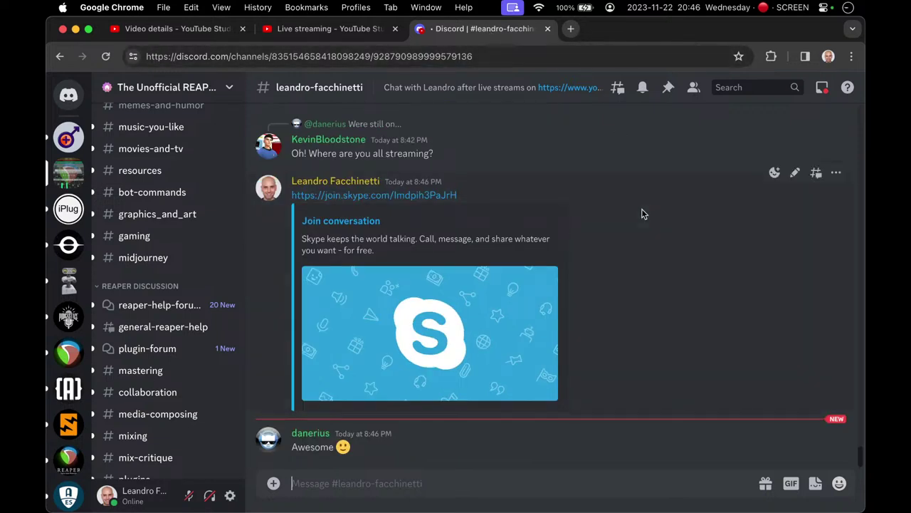
left_click(308, 30)
scroll(459, 213, "up", 2)
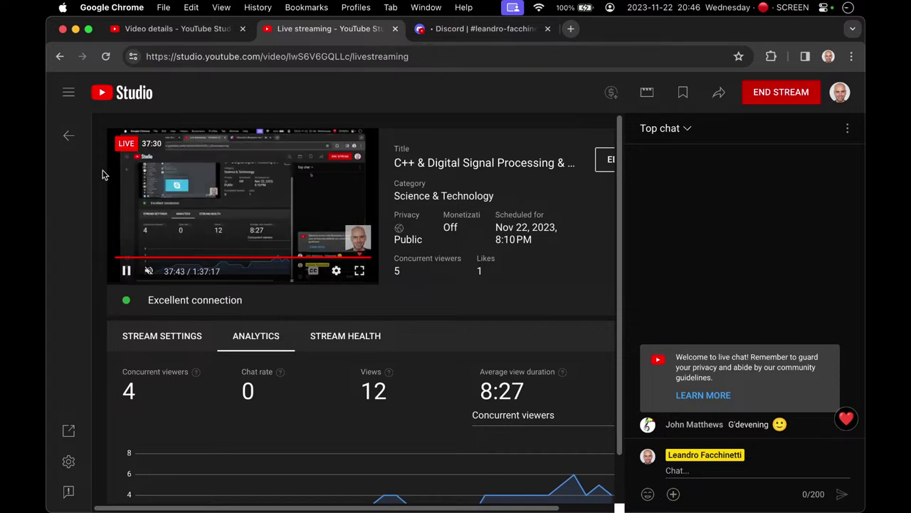
mouse_move(363, 242)
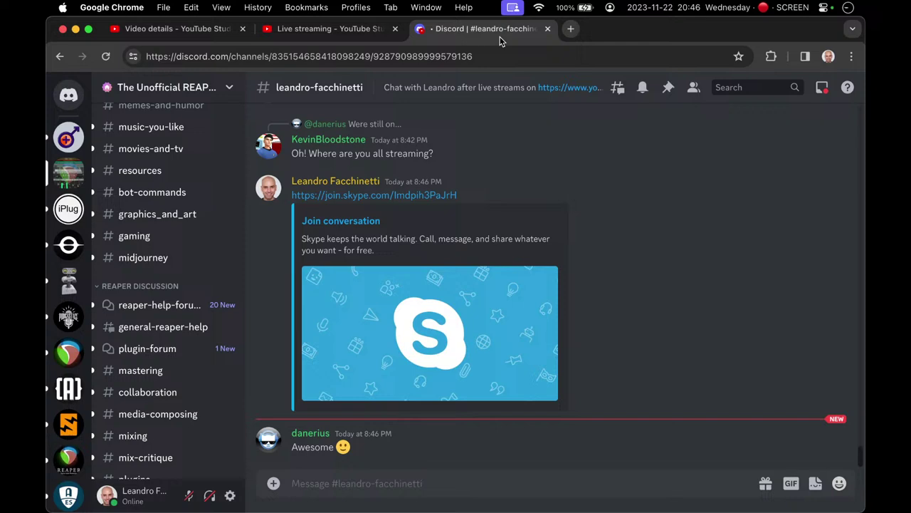
left_click(476, 29)
- Return to the Skype call and close the Share and connect dialog and the participant list
key("ctrl+Right")
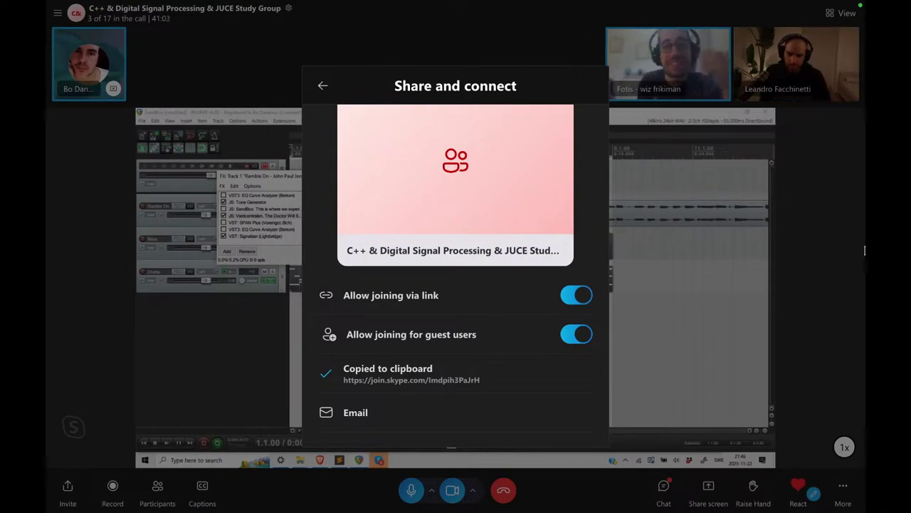
left_click(319, 89)
left_click(321, 90)
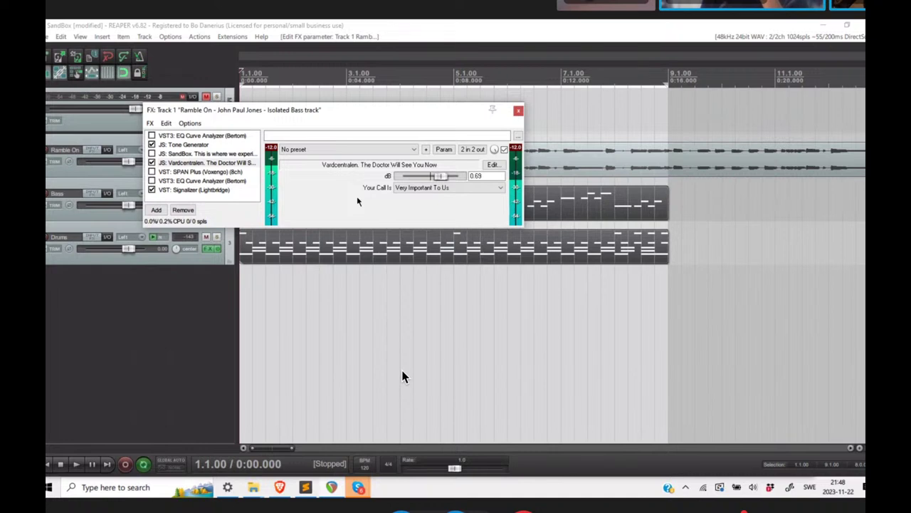
- Stop the participant's REAPER screen share and start sharing the Built-in Retina Display in the Skype call
key("alt+Tab")
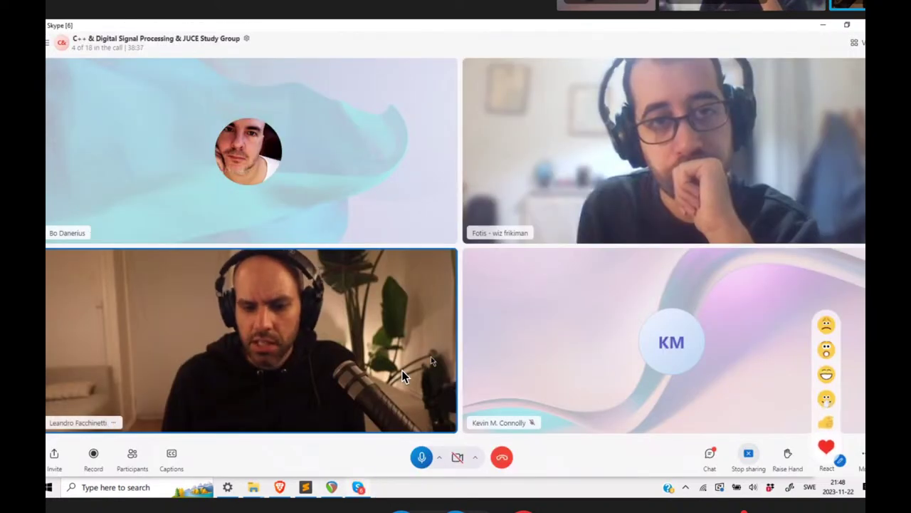
left_click(749, 459)
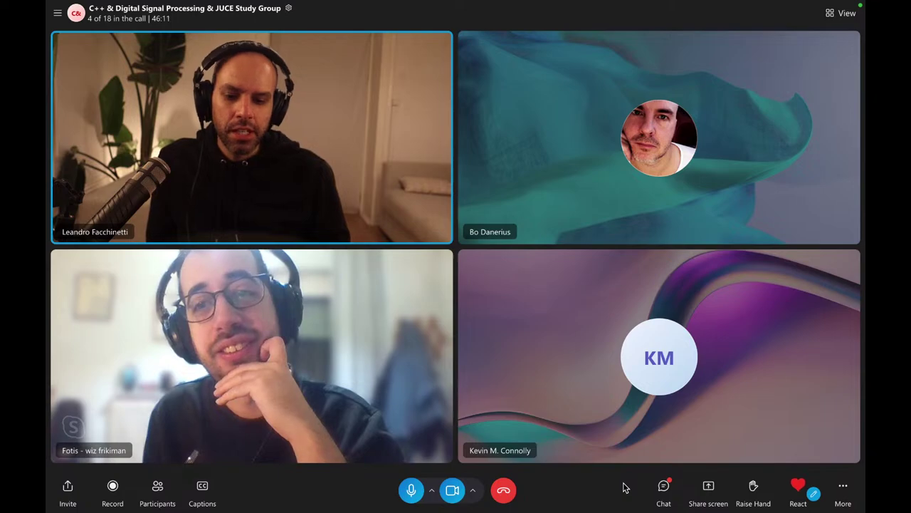
left_click(708, 487)
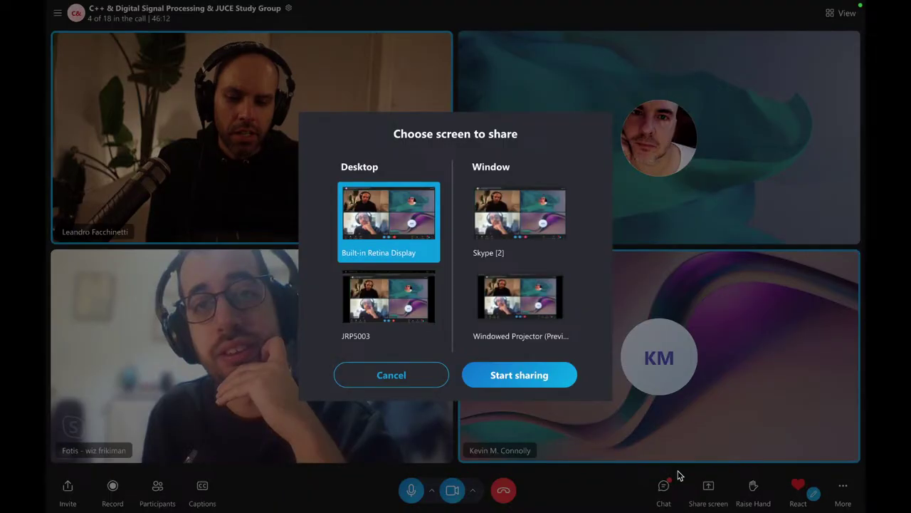
left_click(517, 367)
- Switch to REAPER, create a new project and hide the mixer to enlarge the arrangement area
key("super+Tab")
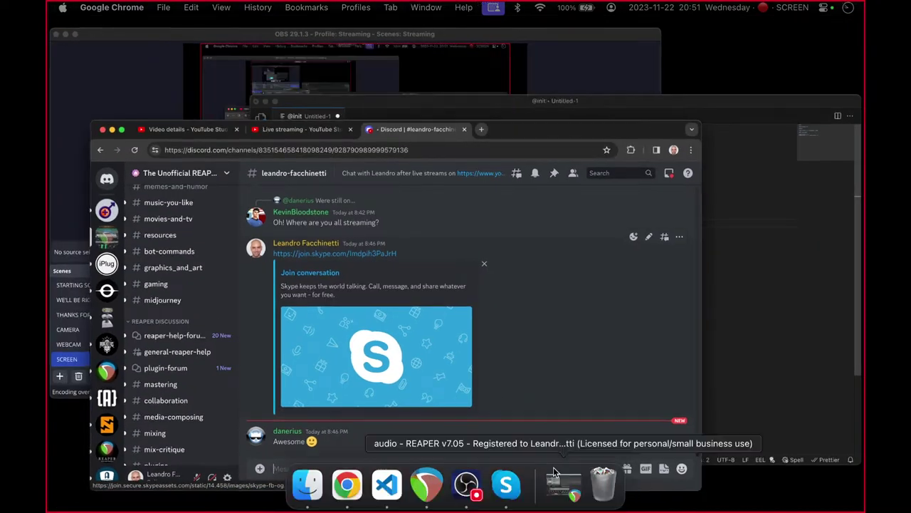
left_click(554, 472)
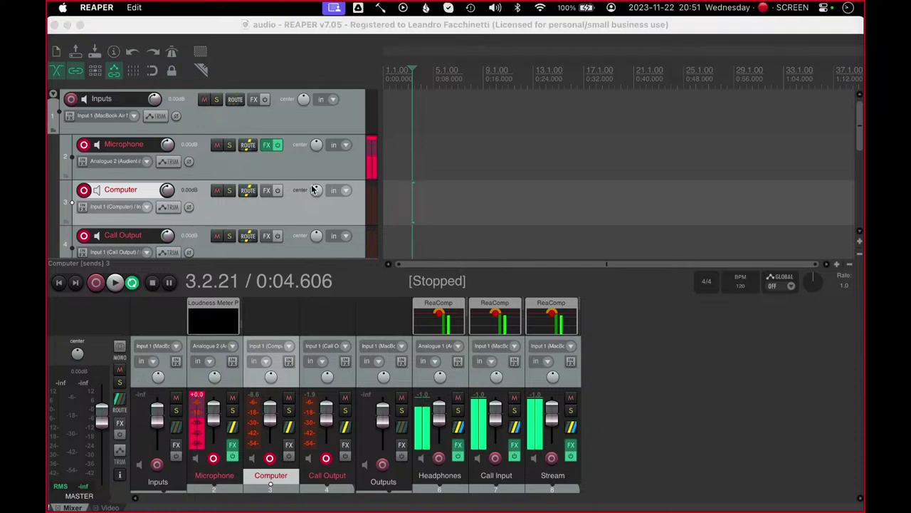
key("super+n")
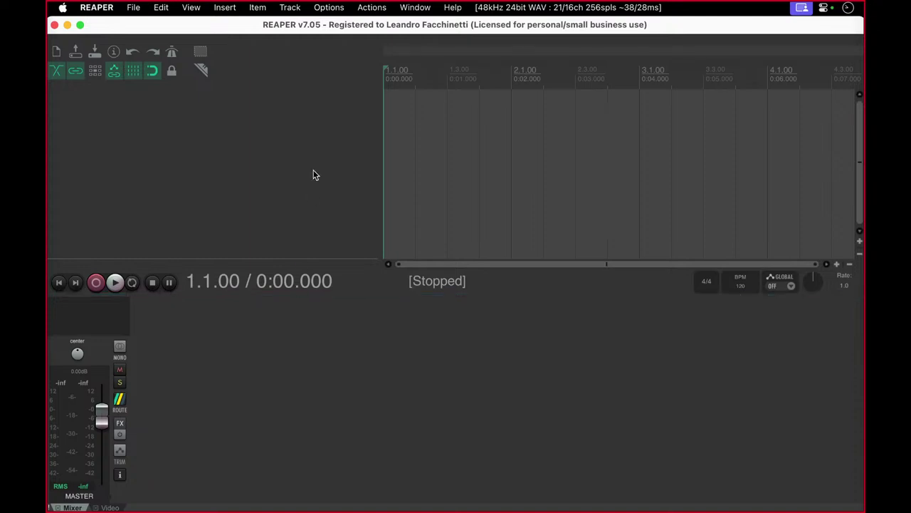
left_click_drag(266, 295, 235, 206)
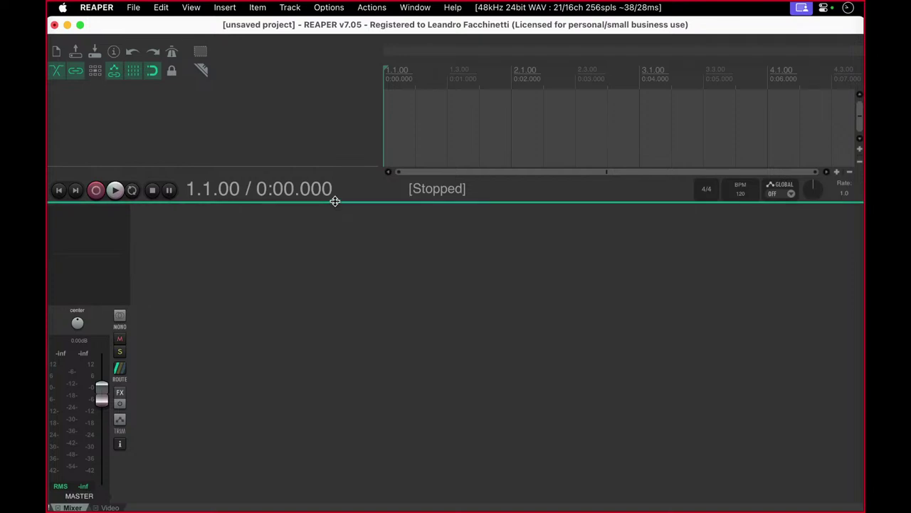
left_click_drag(335, 201, 326, 330)
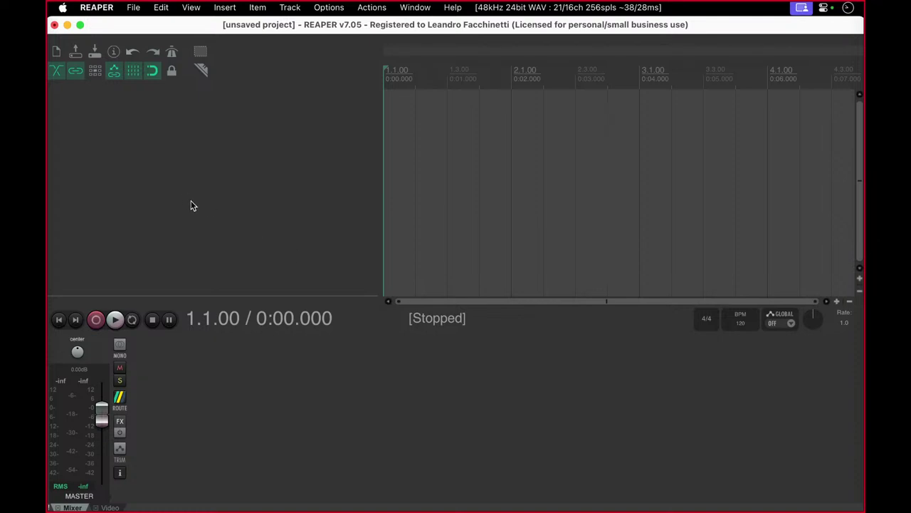
key("super+m")
- Add a track and set its mono recording input to Analogue 2 (Audient iD14)
double_click(188, 188)
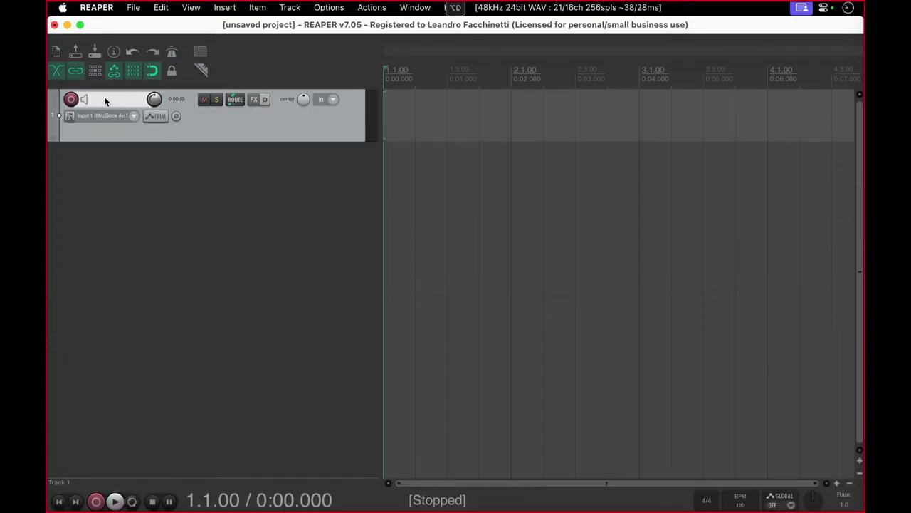
right_click(72, 100)
mouse_move(180, 256)
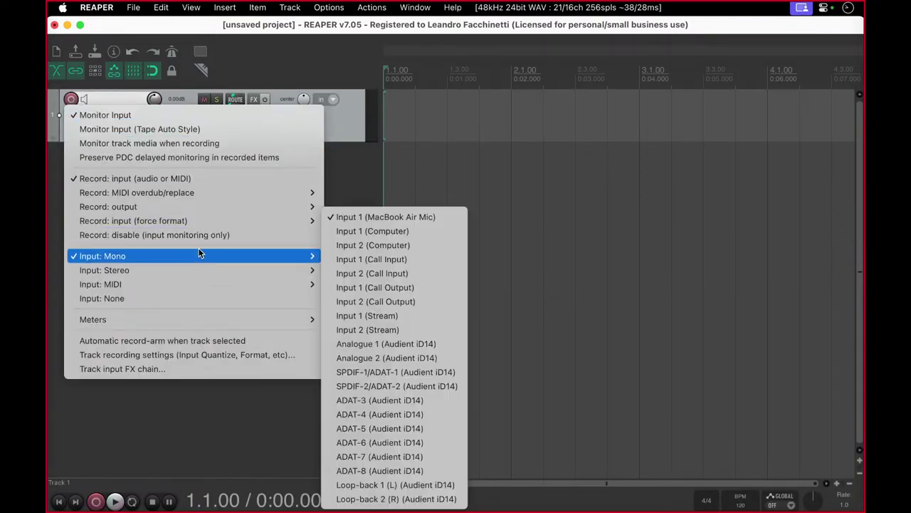
left_click(423, 358)
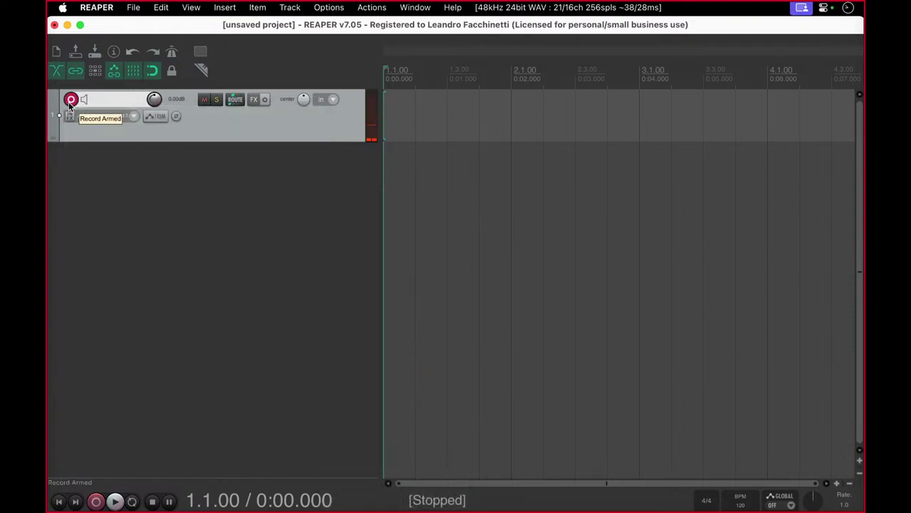
- Start recording on the track and change its mono input to Input 1 (Call Output)
key("super+r")
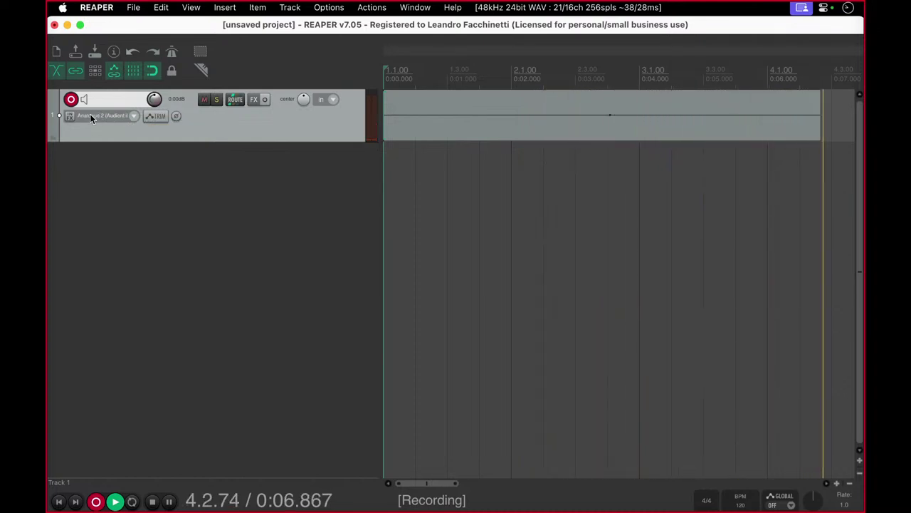
left_click(132, 116)
mouse_move(157, 128)
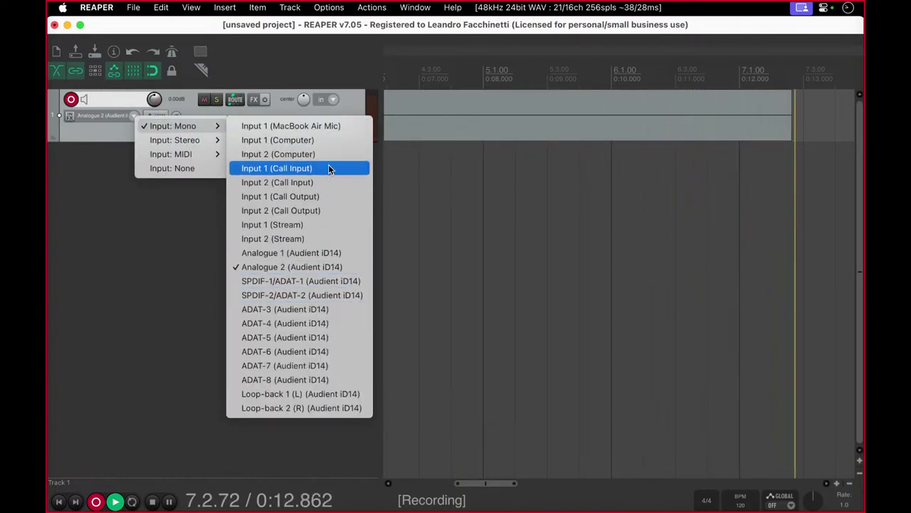
left_click(328, 198)
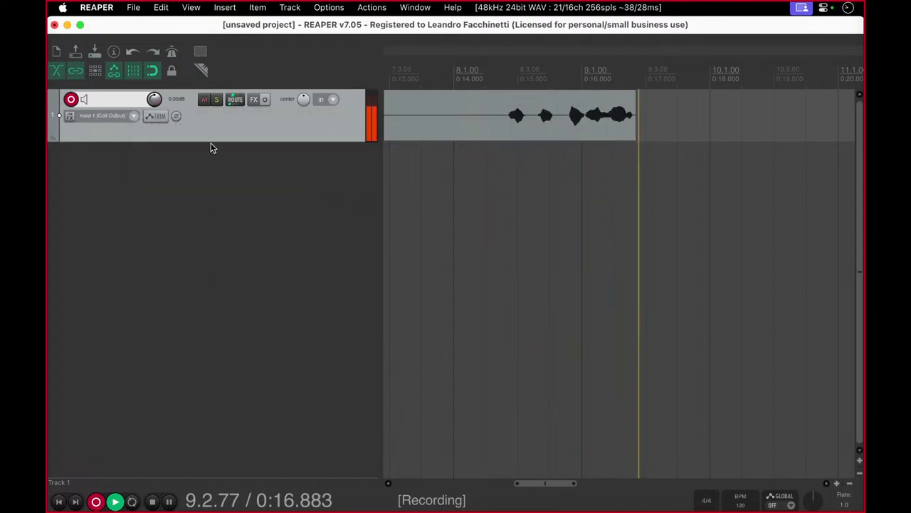
- Disarm the track recording the call output and stop the recording
left_click(72, 100)
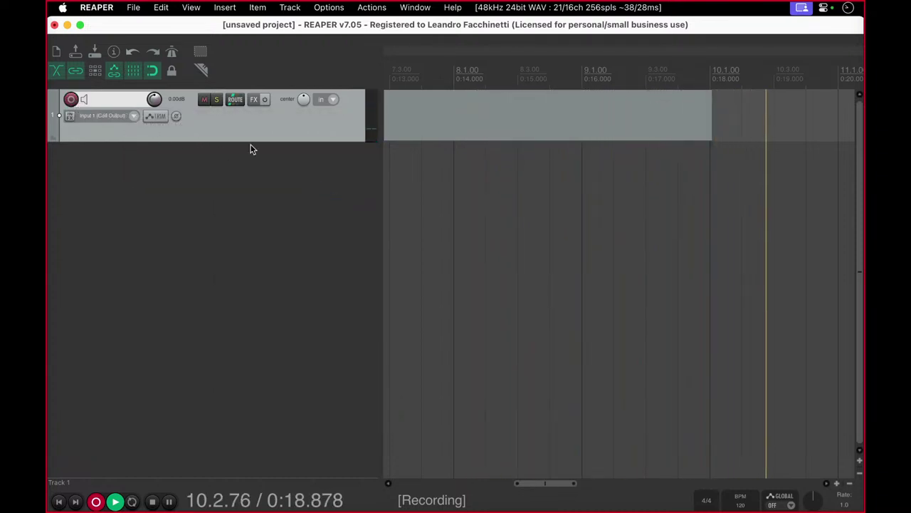
key("space")
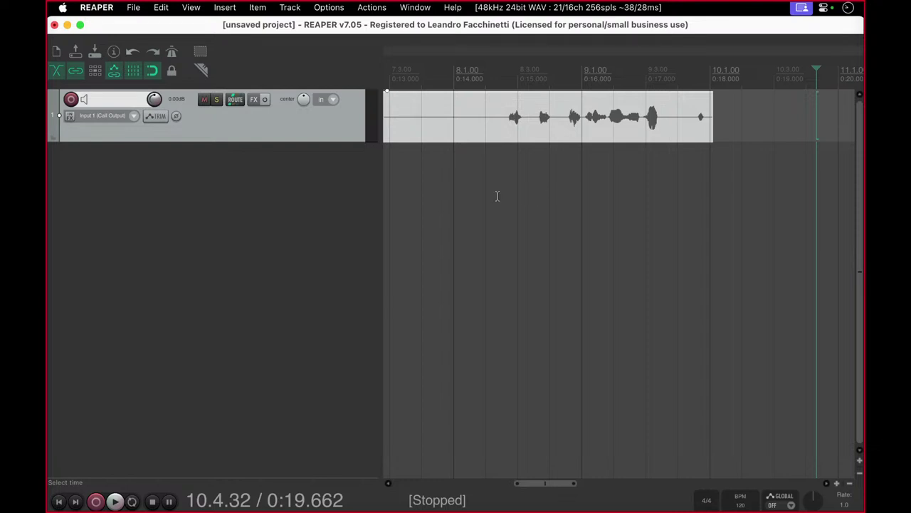
- Split the recorded clip just before the first speech sound and delete the silent section ahead of it
scroll(497, 195, "down", 4)
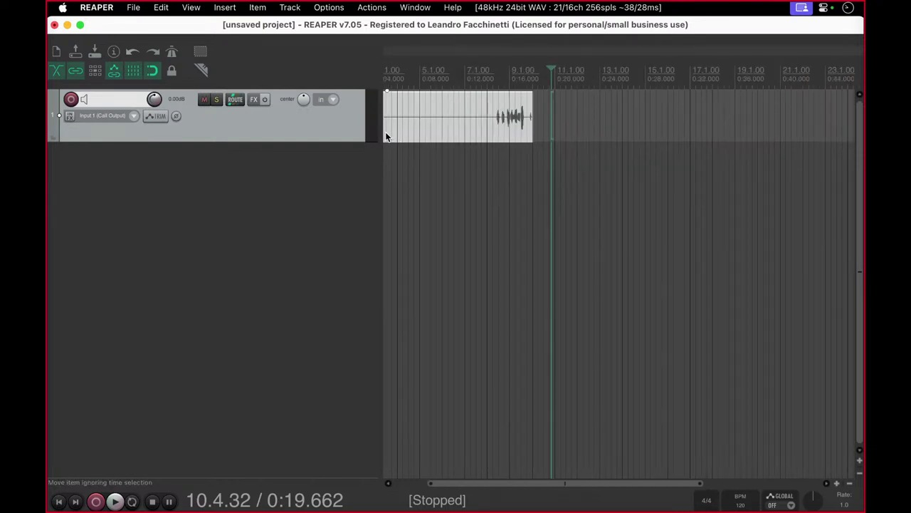
left_click(420, 133)
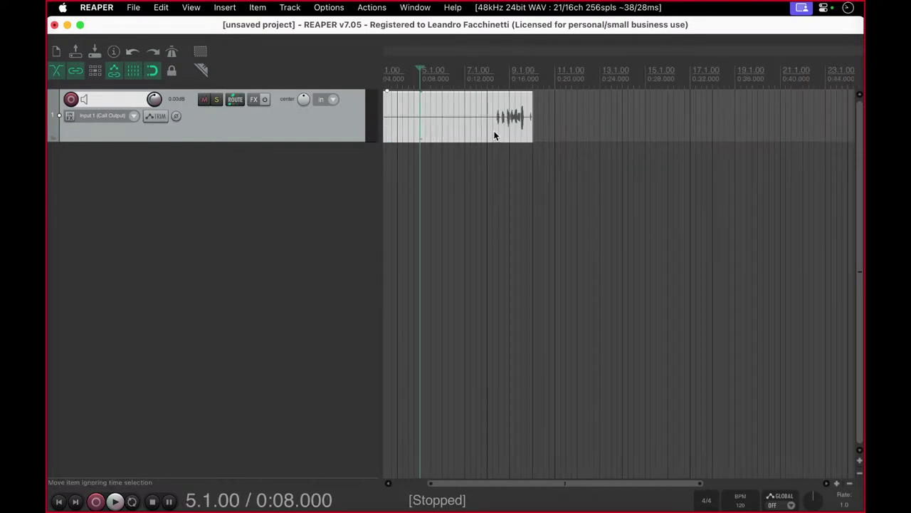
left_click(494, 135)
key("s")
left_click(451, 136)
key("BackSpace")
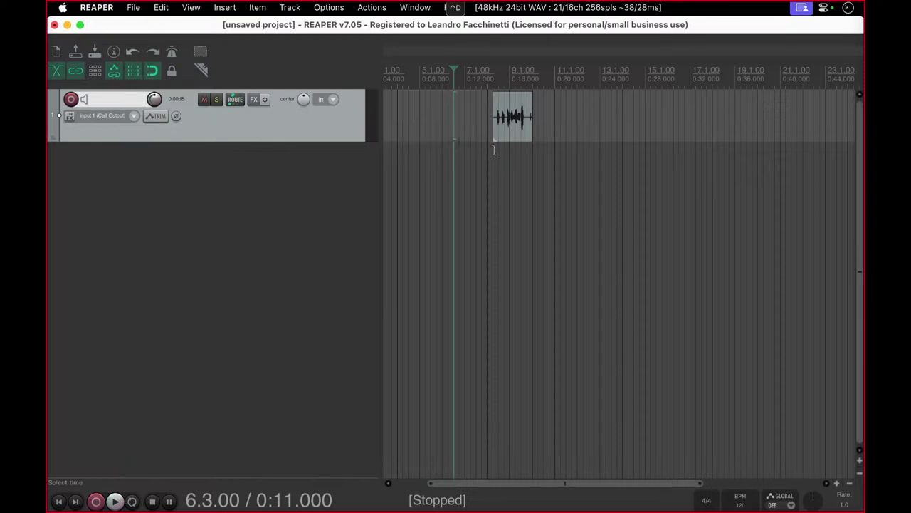
- Copy the trimmed clip onto a new second track and position the copy at about 0:22
left_click_drag(510, 121, 736, 279)
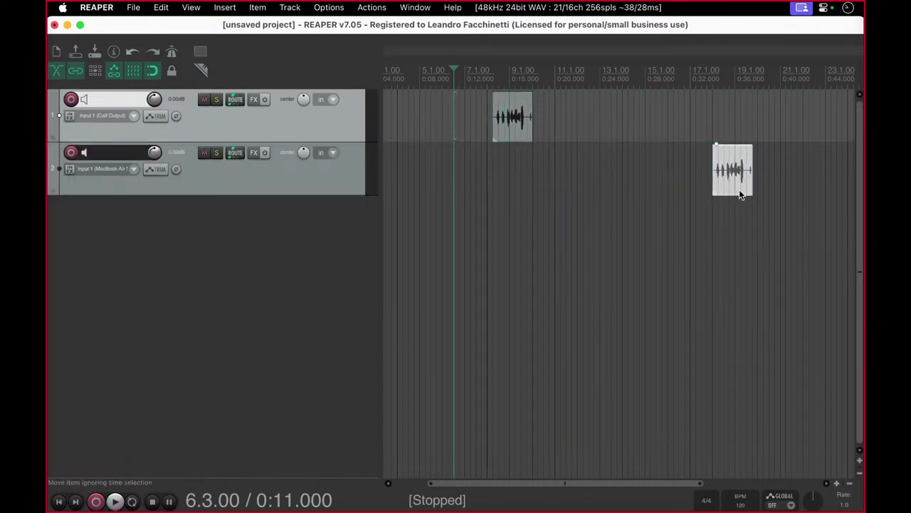
left_click_drag(738, 192, 599, 191)
scroll(604, 202, "up", 6)
scroll(602, 198, "down", 3)
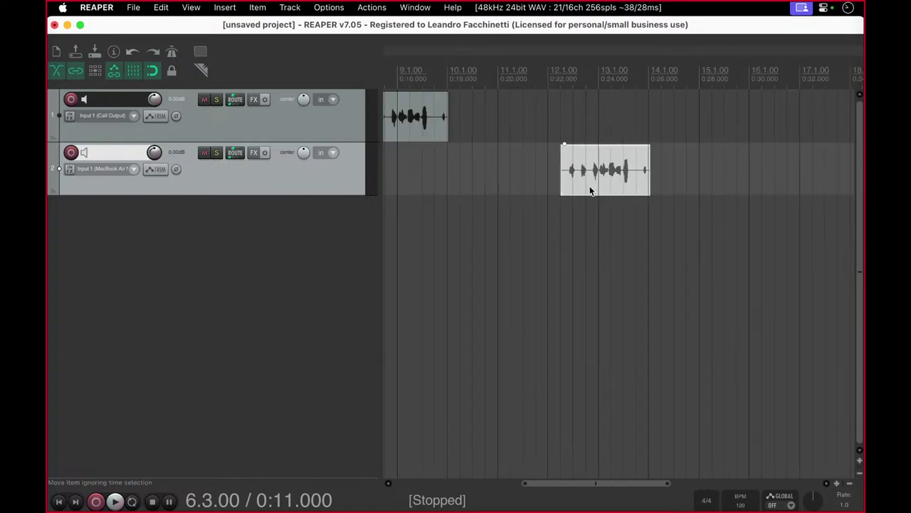
- Split the copied clip at 13.1.00 and 13.4.00 and delete the pieces on either side of the middle section
left_click(599, 185)
key("s")
left_click(632, 183)
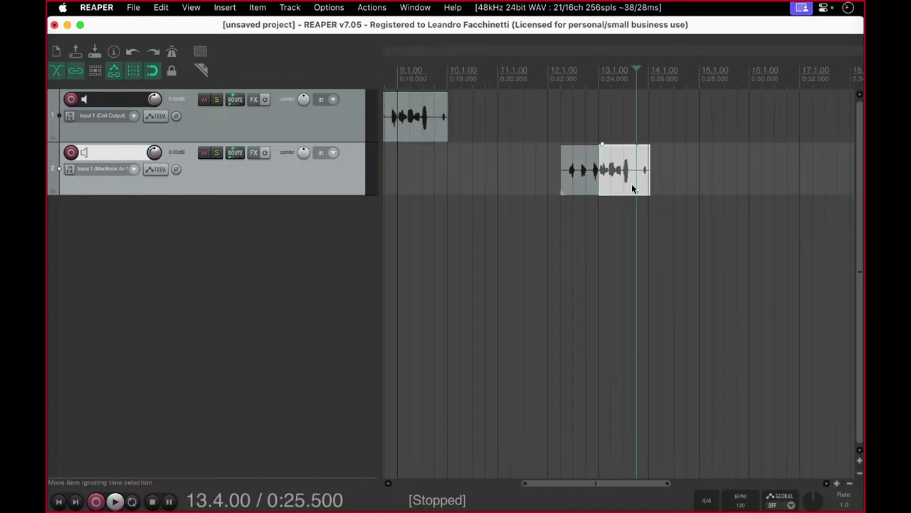
key("Left")
key("Left")
key("Left")
key("Left")
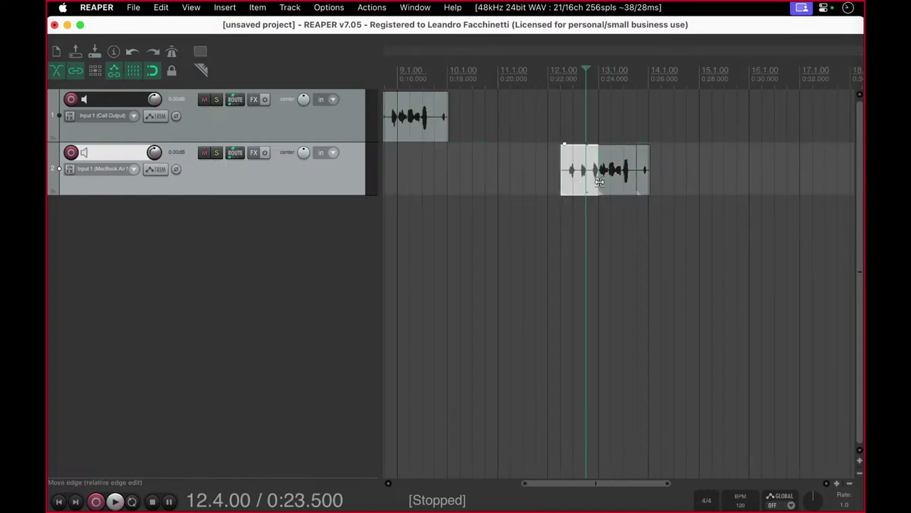
key("Delete")
- Turn off the grid and snapping, and move the remaining piece on track 2 back to about 10.2
left_click_drag(643, 185, 500, 188)
scroll(497, 187, "up", 1)
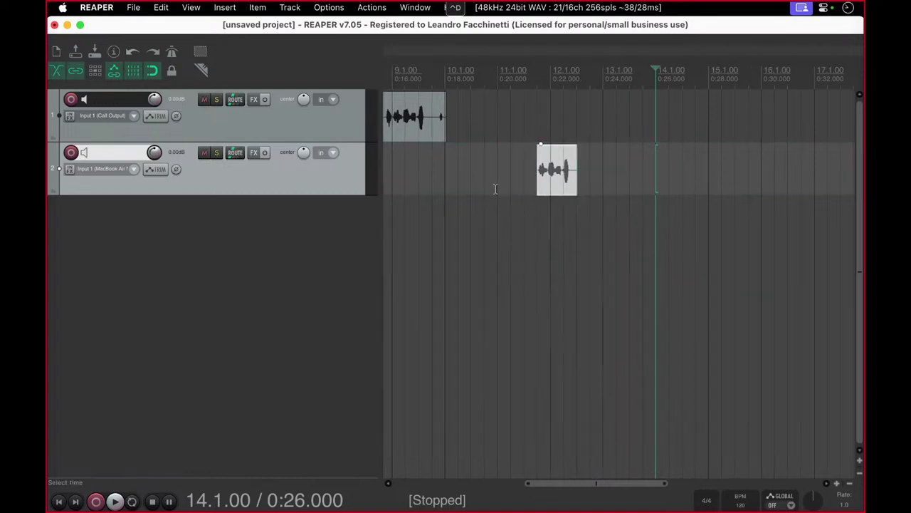
left_click(132, 74)
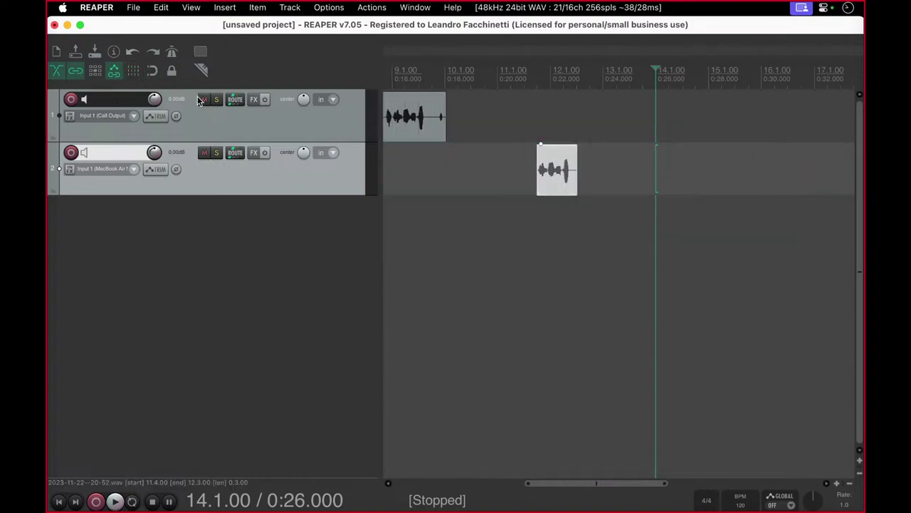
left_click_drag(568, 167, 490, 167)
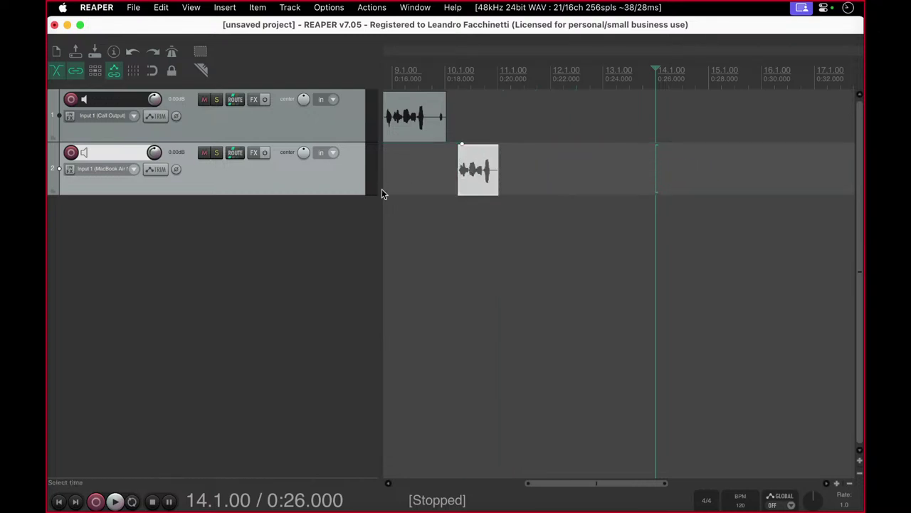
- Narrow the track control area and lower the track 2 clip's volume to -3.30 dB
left_click_drag(382, 189, 270, 193)
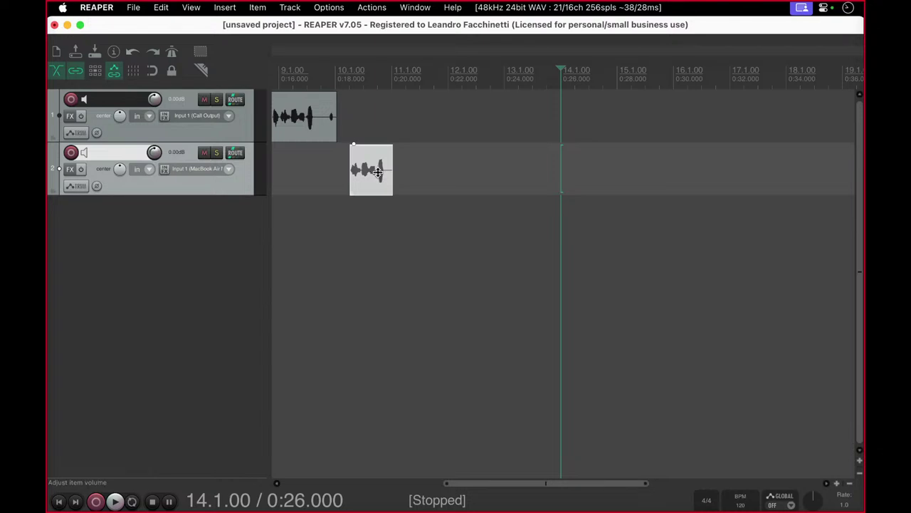
mouse_move(377, 172)
left_mouse_down()
mouse_move(380, 122)
mouse_move(378, 191)
left_mouse_up()
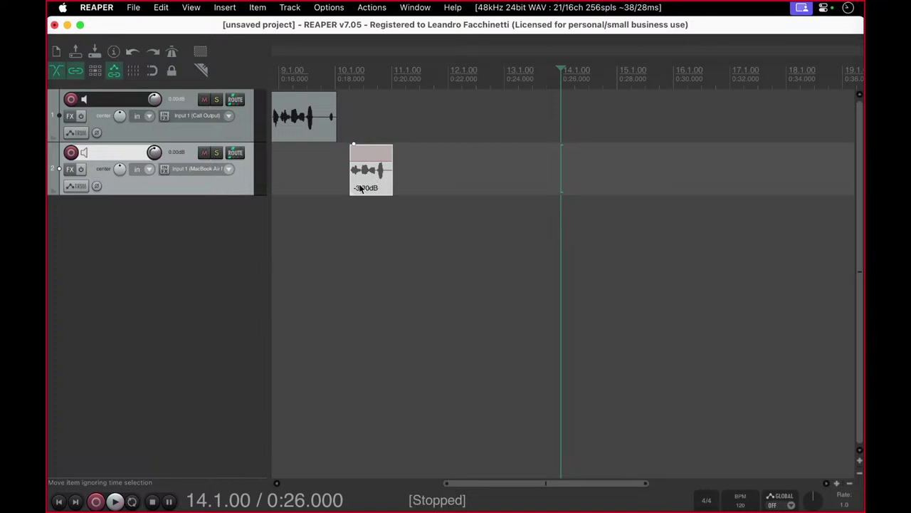
- Trim the silence from both ends of the track 1 clip so it spans about 8.2 to 9.3
left_click_drag(575, 484, 514, 453)
scroll(508, 223, "up", 5)
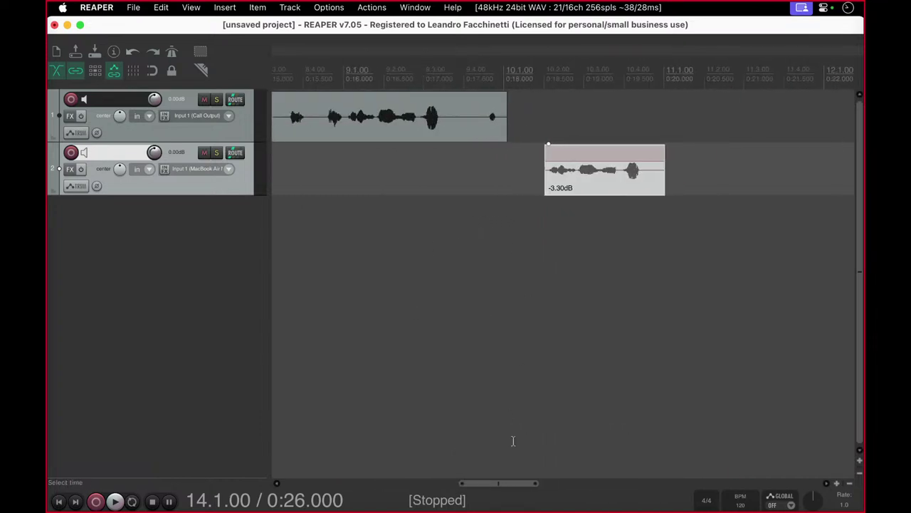
left_click_drag(512, 484, 493, 484)
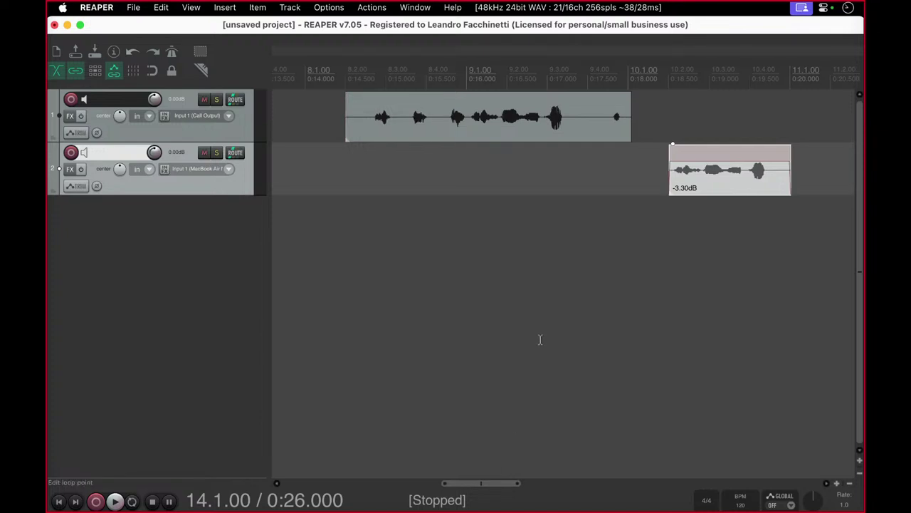
scroll(541, 320, "up", 1)
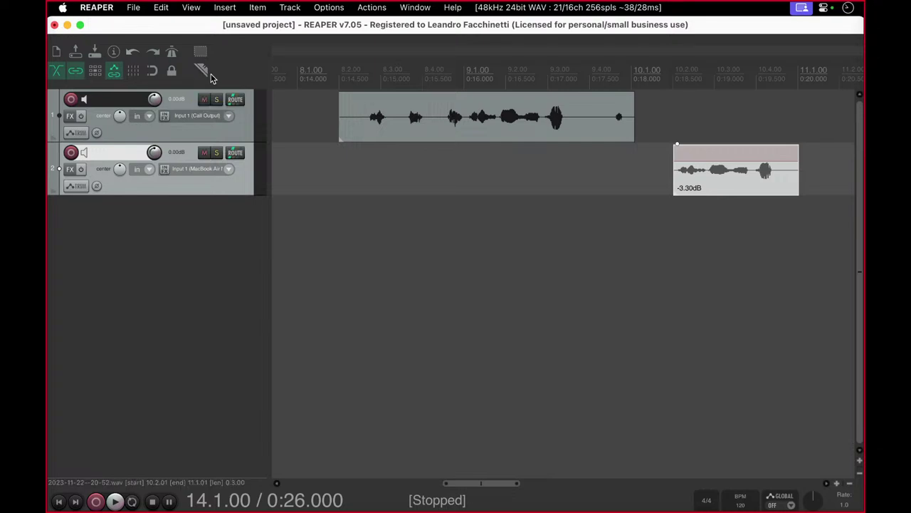
left_click_drag(634, 135, 578, 136)
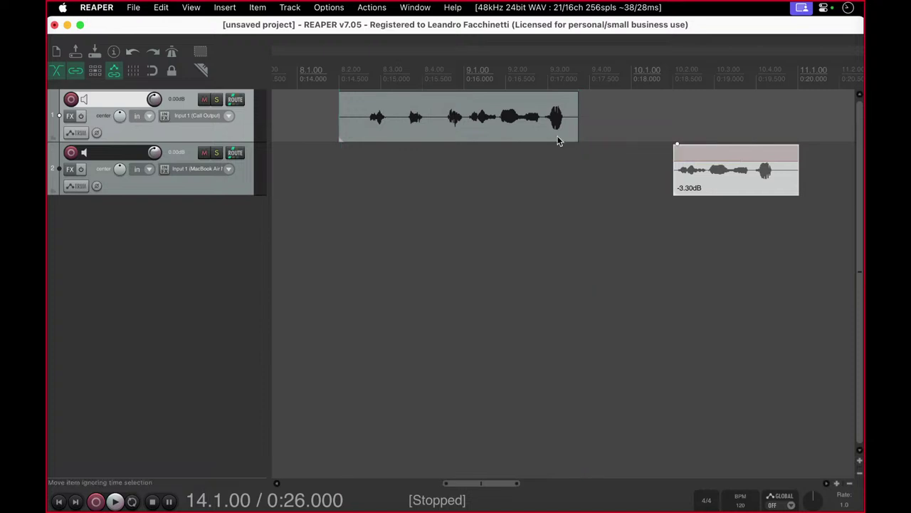
left_click_drag(342, 134, 363, 134)
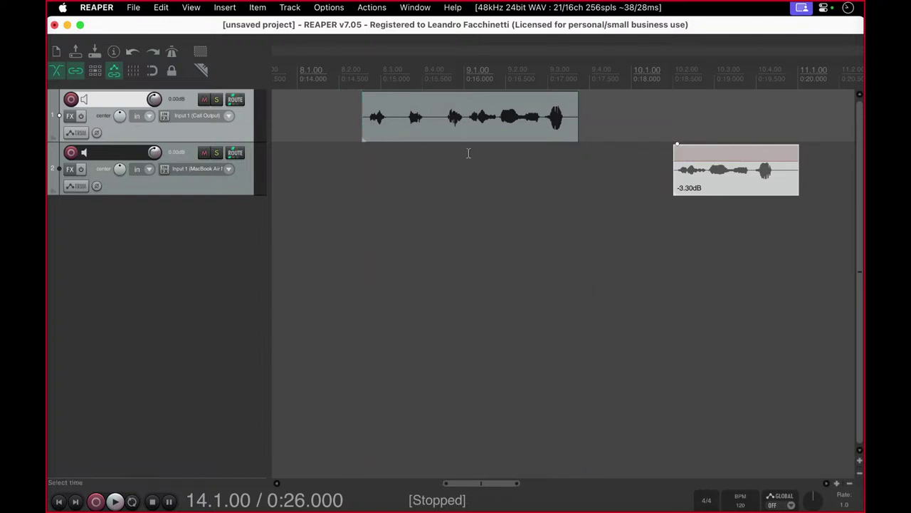
- Move the track 1 clip slightly earlier so it starts shortly after 8.1.00
left_click(470, 152)
left_click(563, 183)
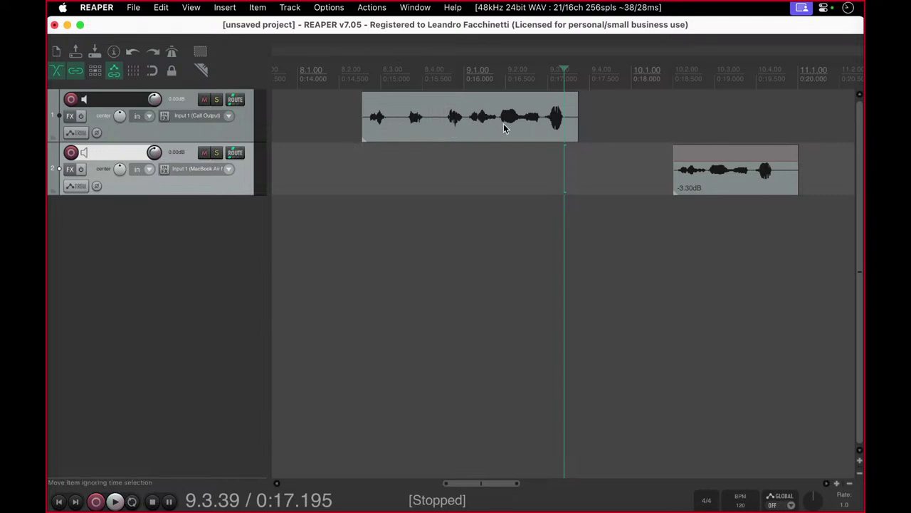
left_click_drag(444, 120, 403, 126)
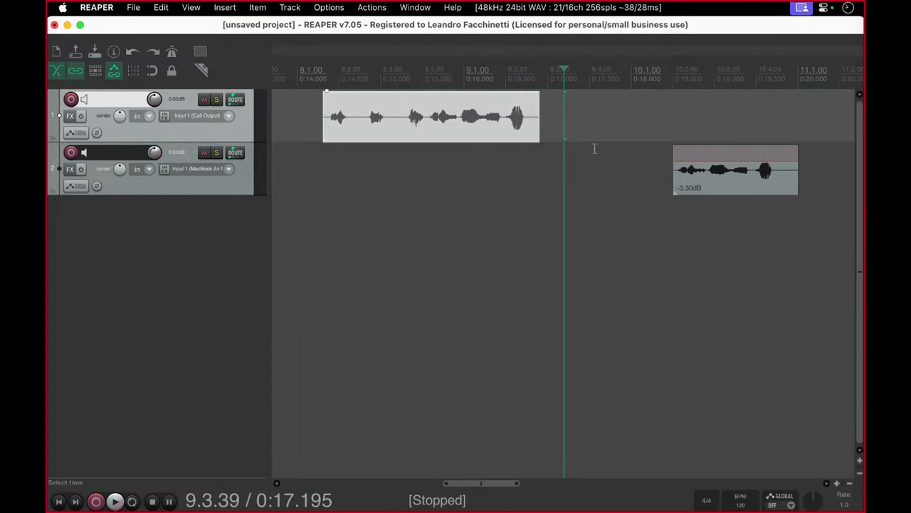
- Shorten the track 2 clip to its two central sounds and place its start at 10.1.22
left_click_drag(796, 173, 673, 182)
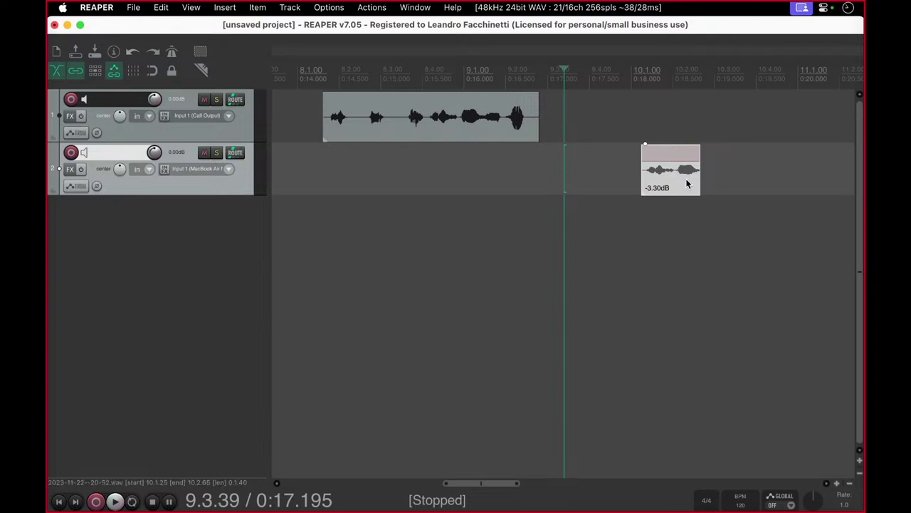
left_click_drag(687, 184, 674, 184)
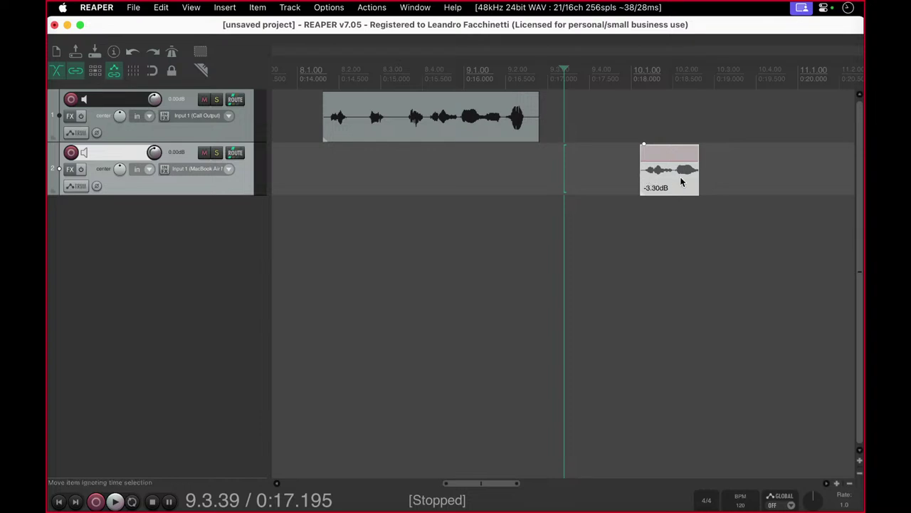
mouse_move(697, 172)
left_mouse_down()
mouse_move(833, 171)
mouse_move(698, 183)
left_mouse_up()
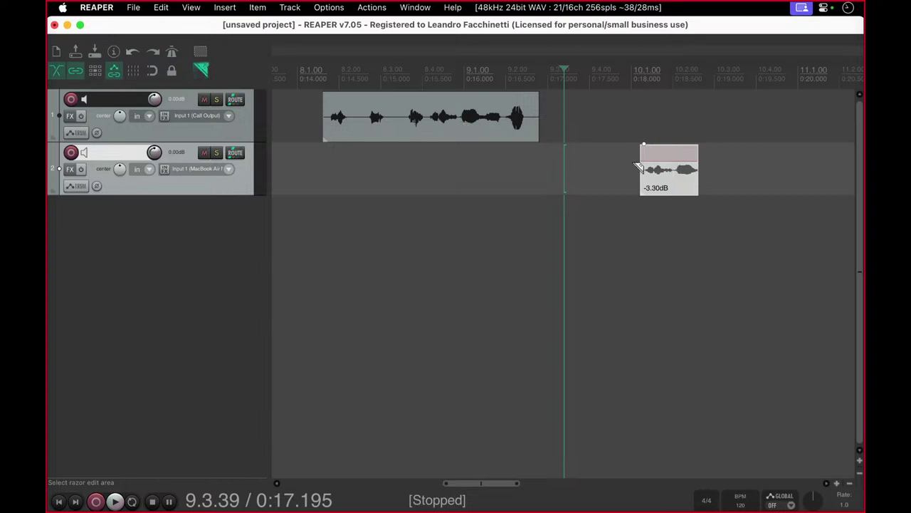
- Mark a razor edit area on the track 1 clip from just after 8.4 to just before 9.1
left_click_drag(411, 125, 459, 127)
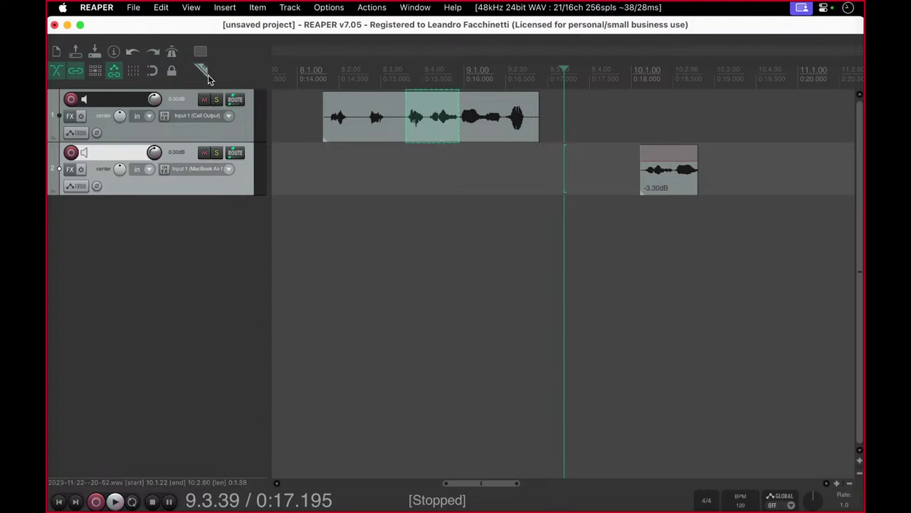
left_click(427, 170)
left_click(679, 187)
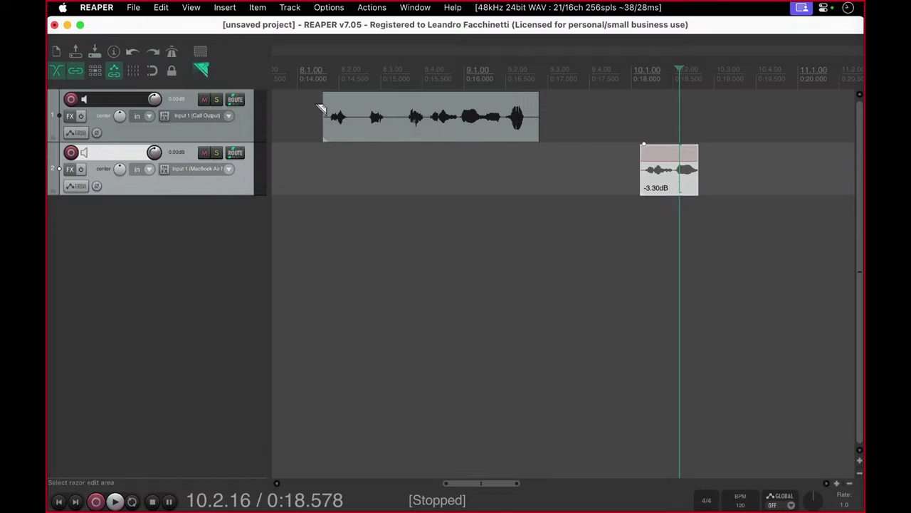
left_click_drag(431, 129, 461, 133)
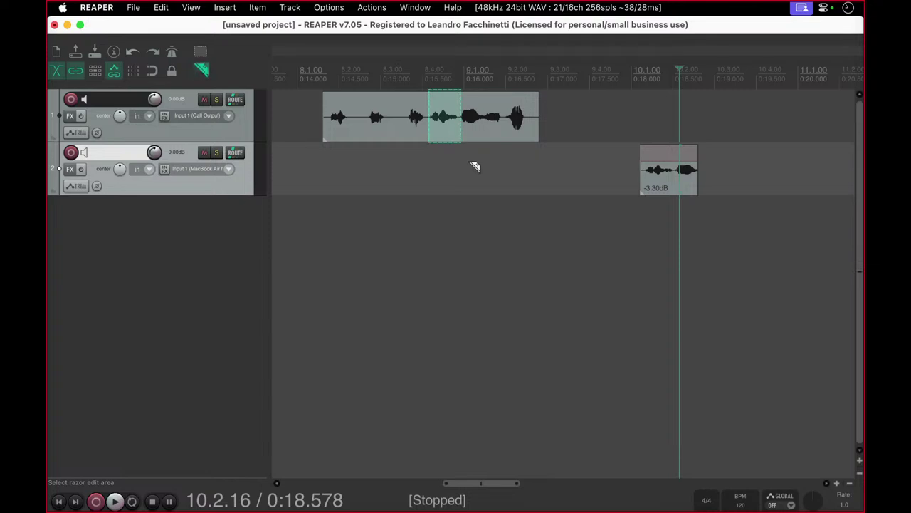
- Try pasting the track 2 clip to replace the razor edit area on track 1, undoing each paste
key("super+v")
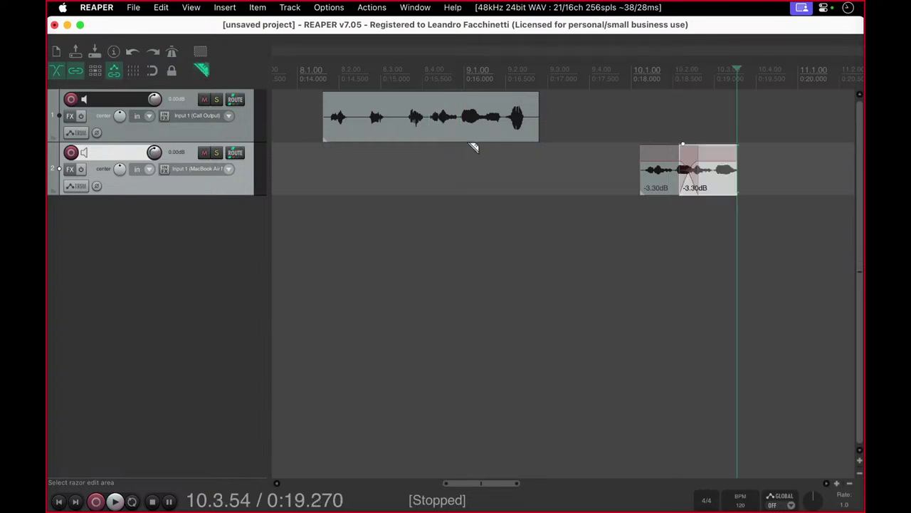
key("super+z")
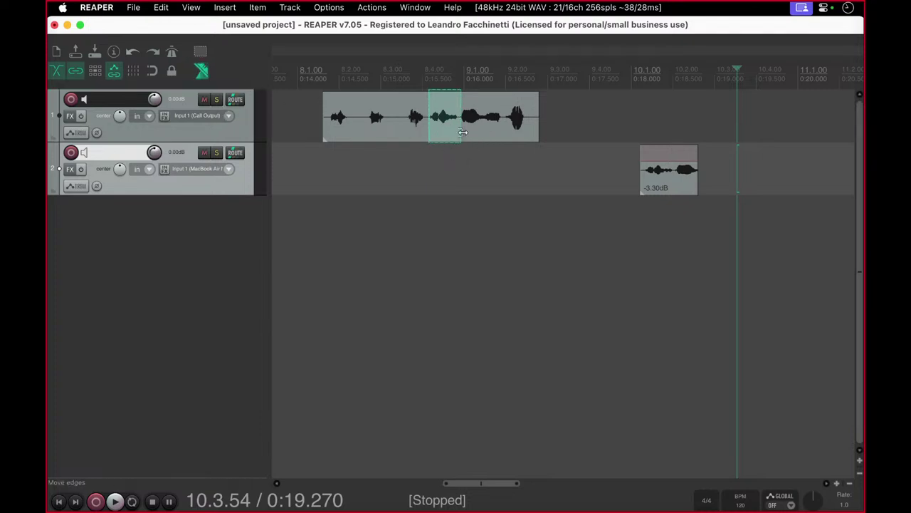
key("super+v")
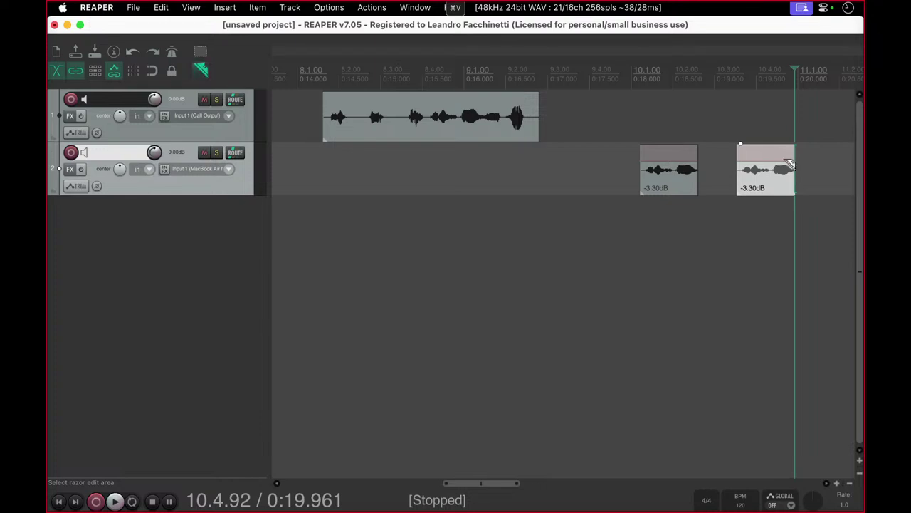
key("super+z")
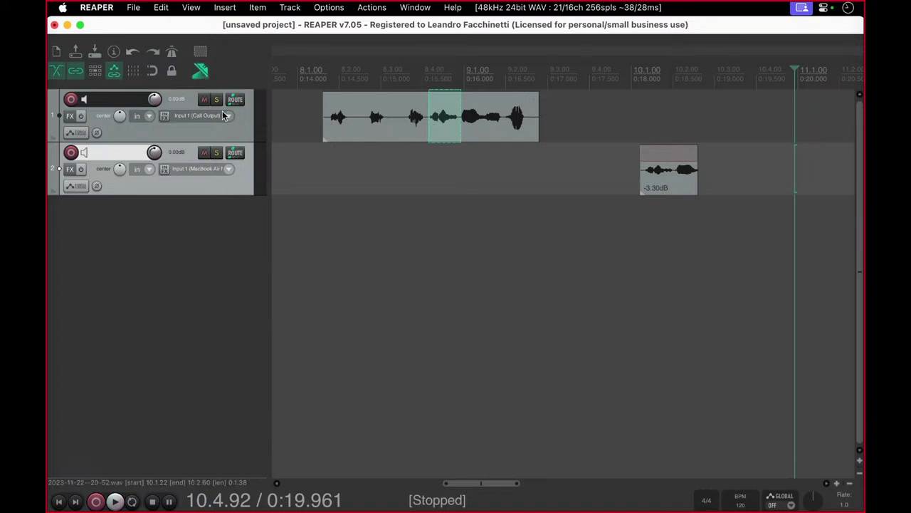
- Delete the razor-selected audio, insert the track 2 clip into the gap and shift the following segment to meet it
key("Delete")
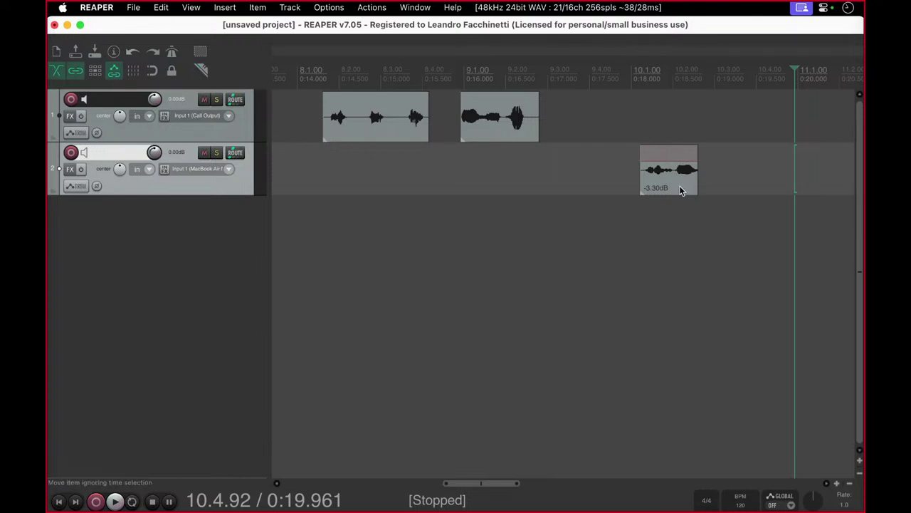
left_click_drag(514, 143, 581, 143)
left_click_drag(647, 179, 434, 127)
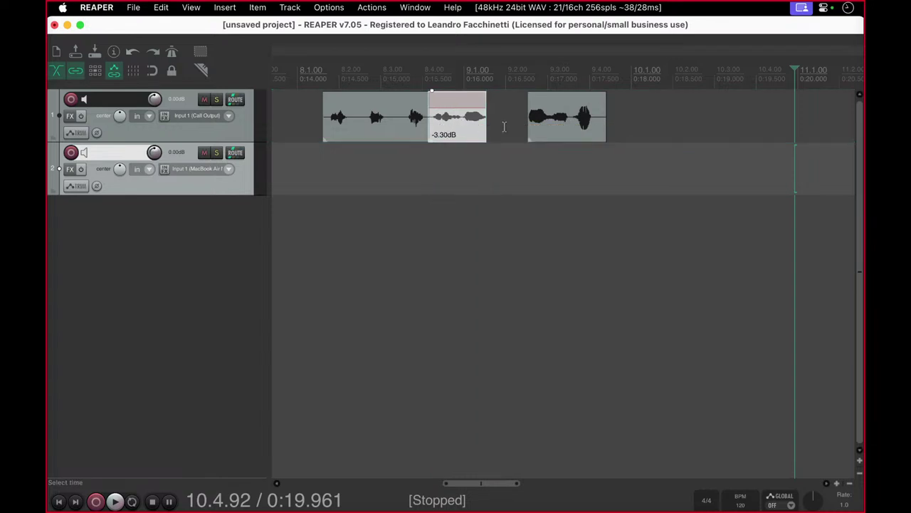
left_click(541, 135)
left_click_drag(540, 131, 495, 129)
- Undo the manual replacement edits back to the razor edit area on the intact track 1 clip
key("super+z")
key("super+z")
key("super+z")
key("super+z")
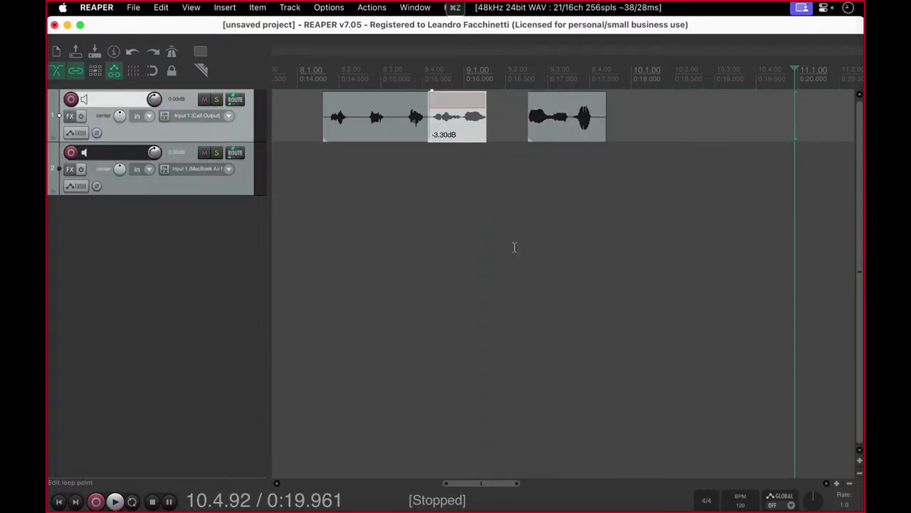
key("super+z")
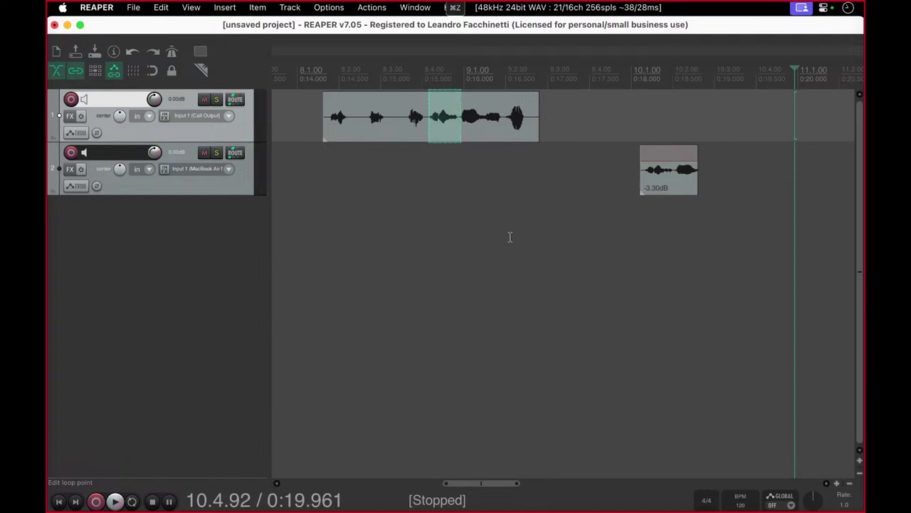
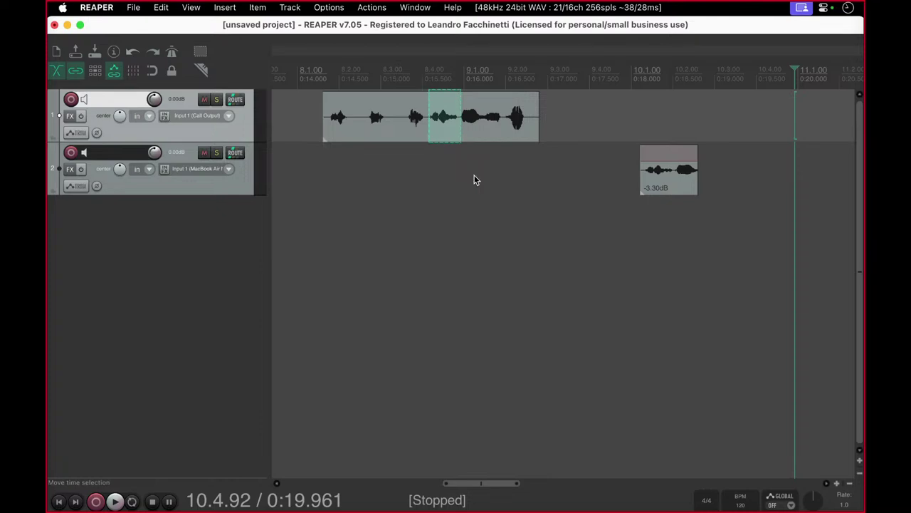
- Search the action list for paste actions
key("question")
left_click_drag(546, 28, 531, 57)
type("paste")
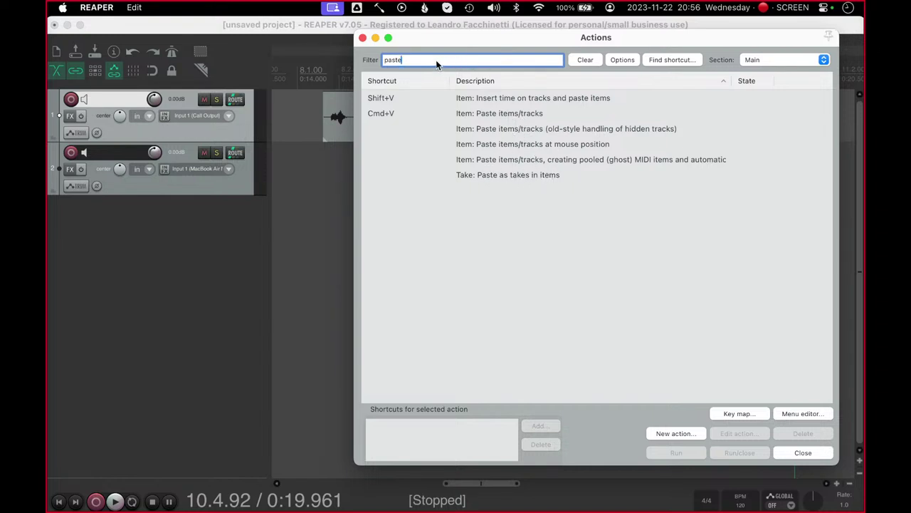
- Filter the action list by razor and look through the razor edit actions
double_click(390, 62)
key("BackSpace")
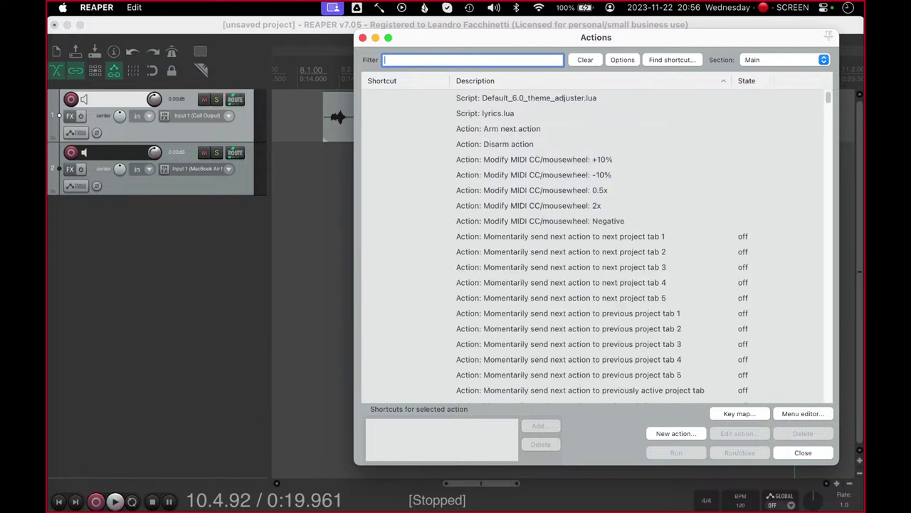
type("razor")
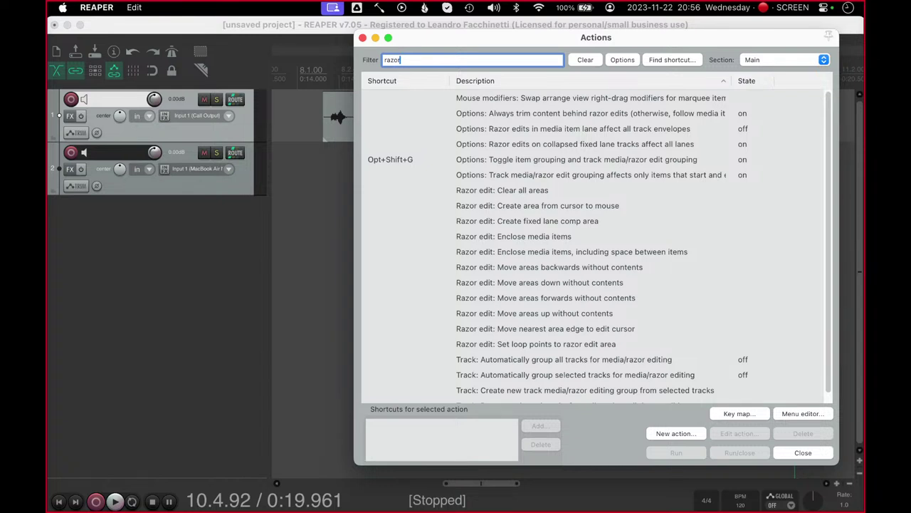
scroll(828, 113, "down", 1)
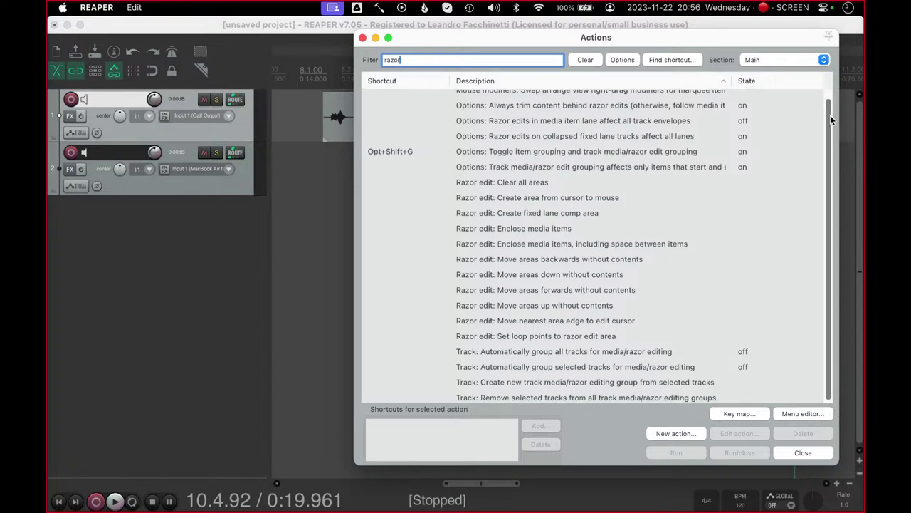
scroll(830, 107, "up", 1)
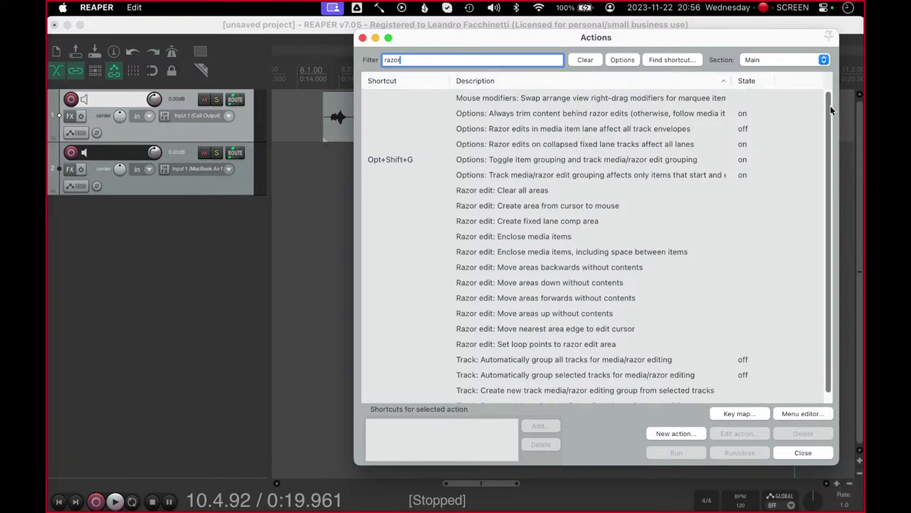
left_click(525, 190)
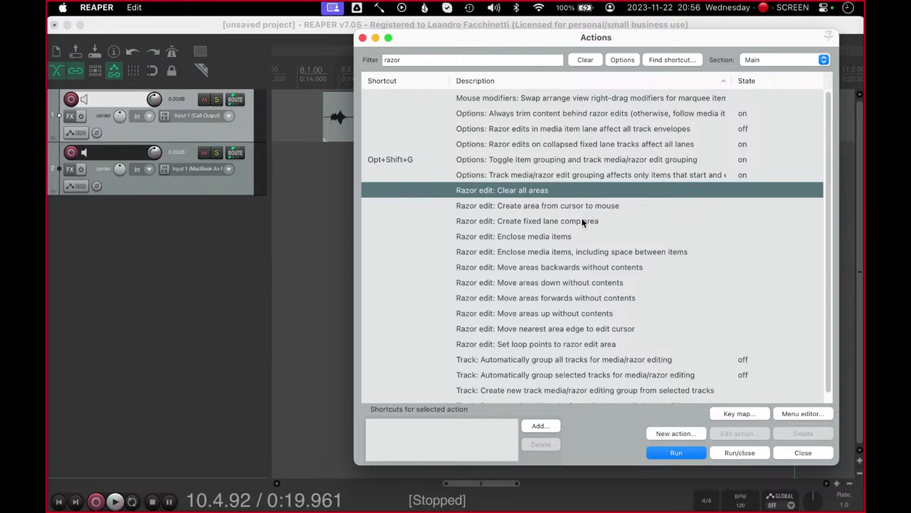
- Try running the action Razor edit: Enclose media items on the track 1 clip and undo it
left_click(563, 237)
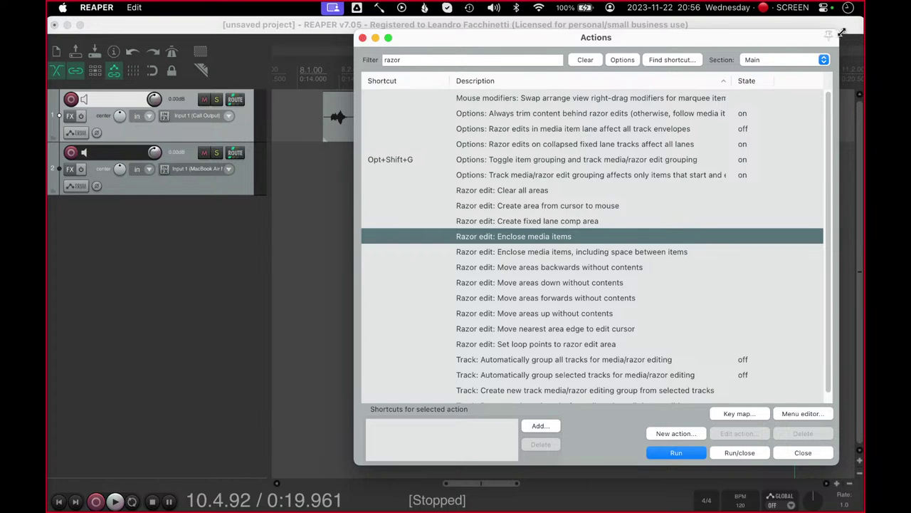
left_click_drag(839, 30, 755, 82)
left_click_drag(610, 97, 793, 81)
left_click(784, 433)
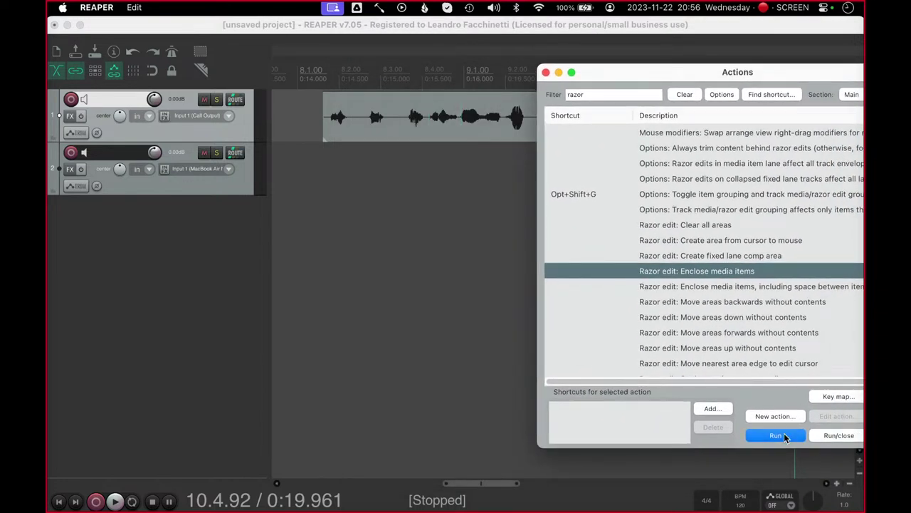
left_click(418, 36)
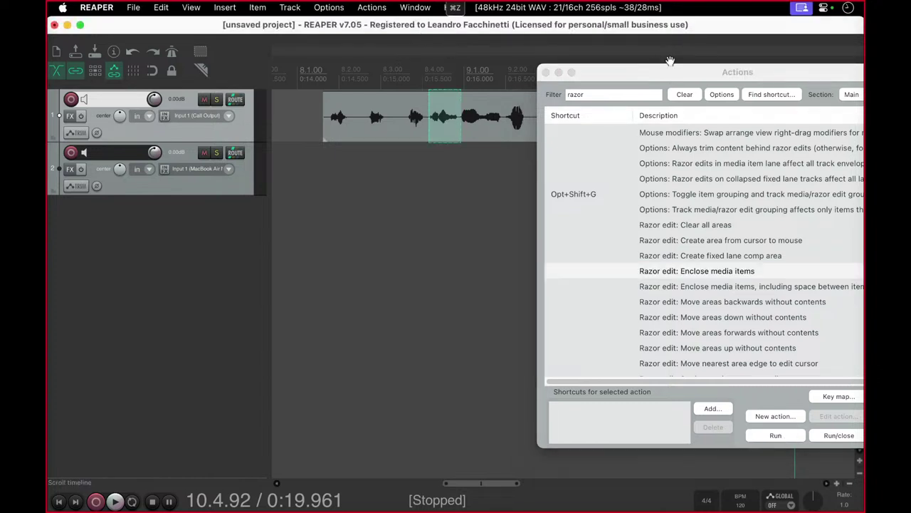
- Examine the remaining razor edit and track grouping actions for one that replaces the razor area's contents
left_click_drag(711, 81, 655, 71)
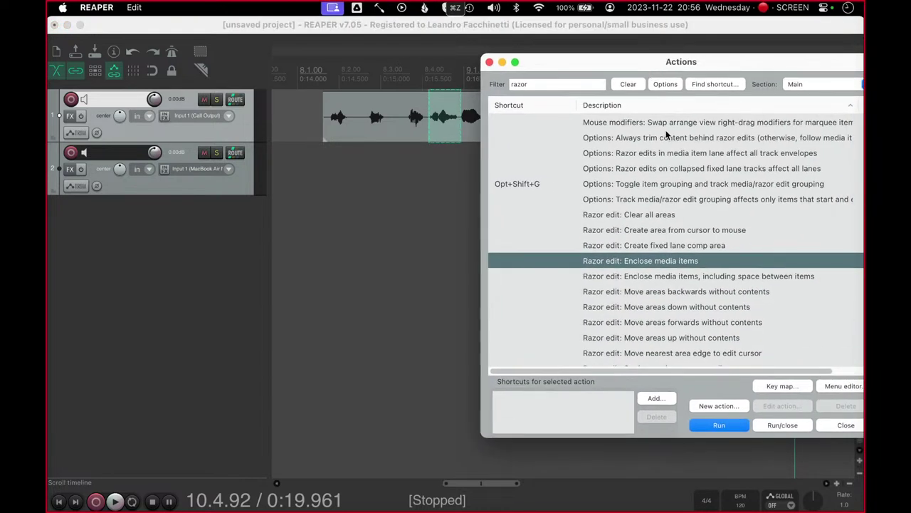
left_click(692, 295)
scroll(684, 292, "down", 5)
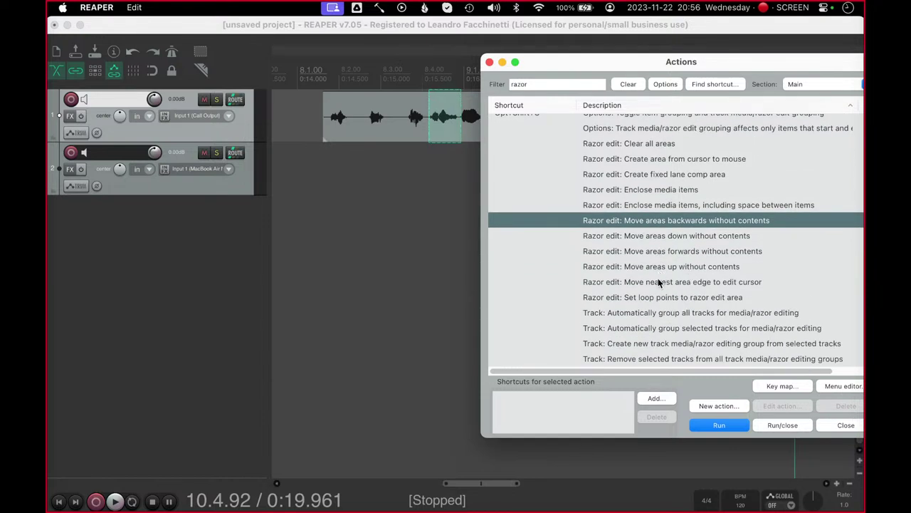
left_click(661, 314)
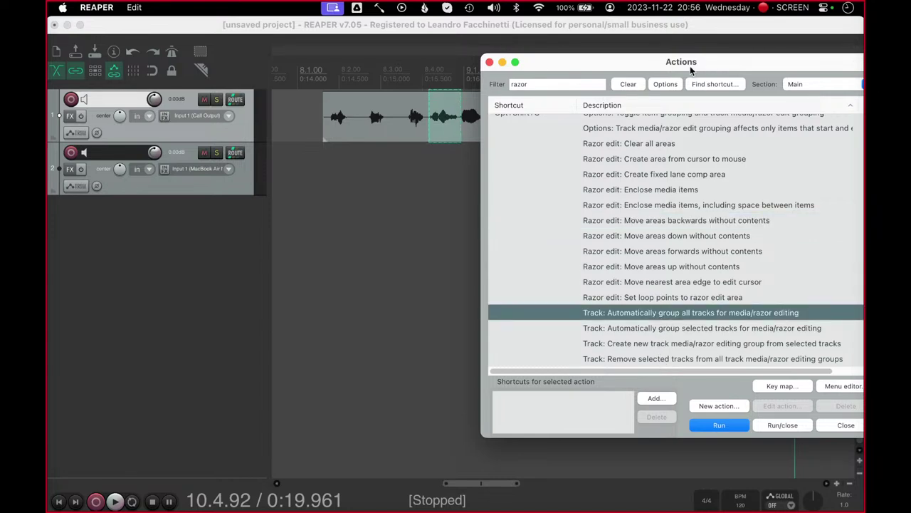
left_click_drag(690, 68, 500, 90)
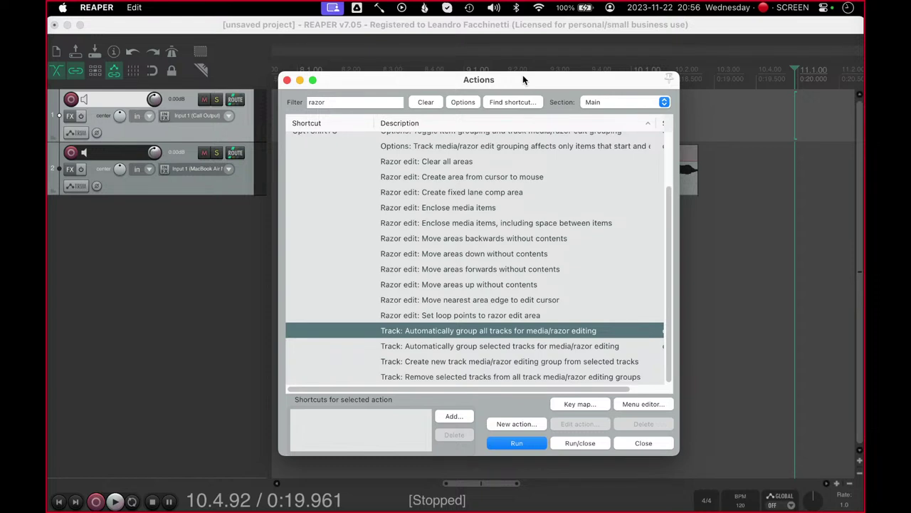
left_click(429, 25)
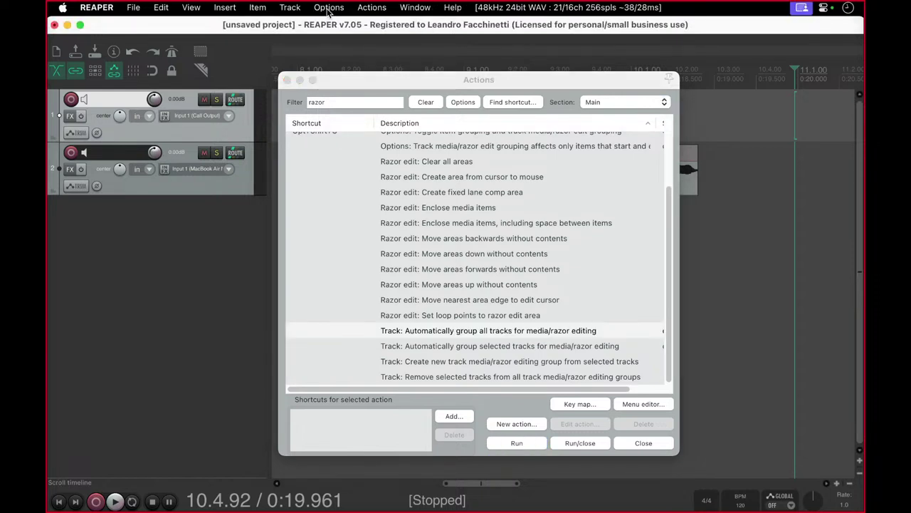
left_click_drag(413, 79, 892, 40)
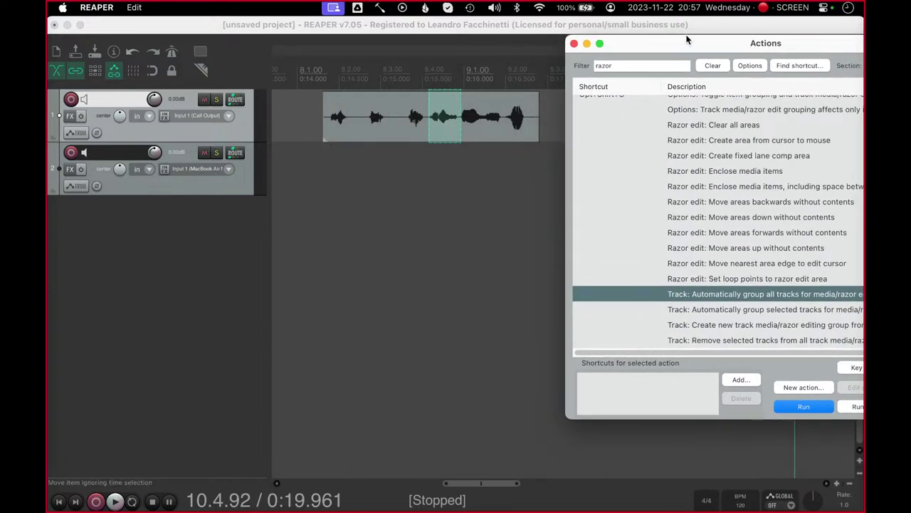
mouse_move(687, 41)
left_mouse_down()
mouse_move(437, 73)
mouse_move(619, 64)
mouse_move(607, 67)
mouse_move(611, 53)
mouse_move(698, 34)
left_mouse_up()
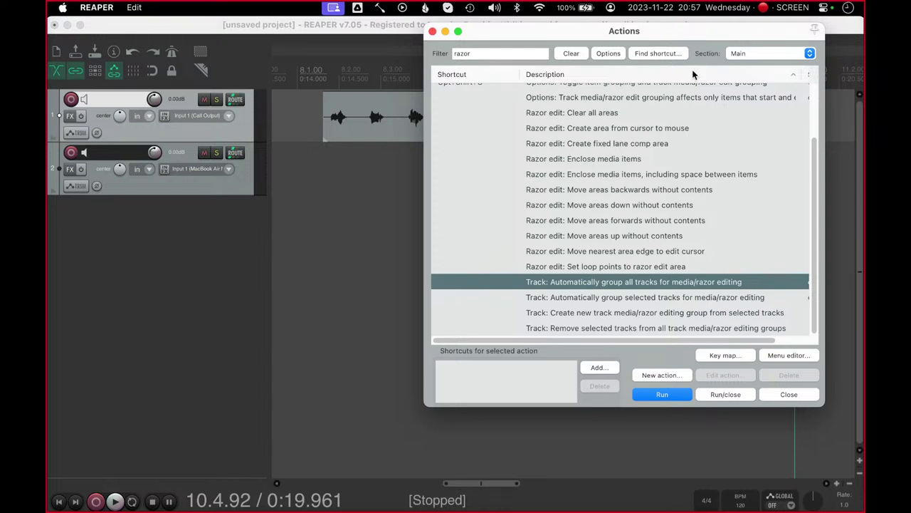
- Start a new custom action and place its dialog over the action list
left_click(662, 374)
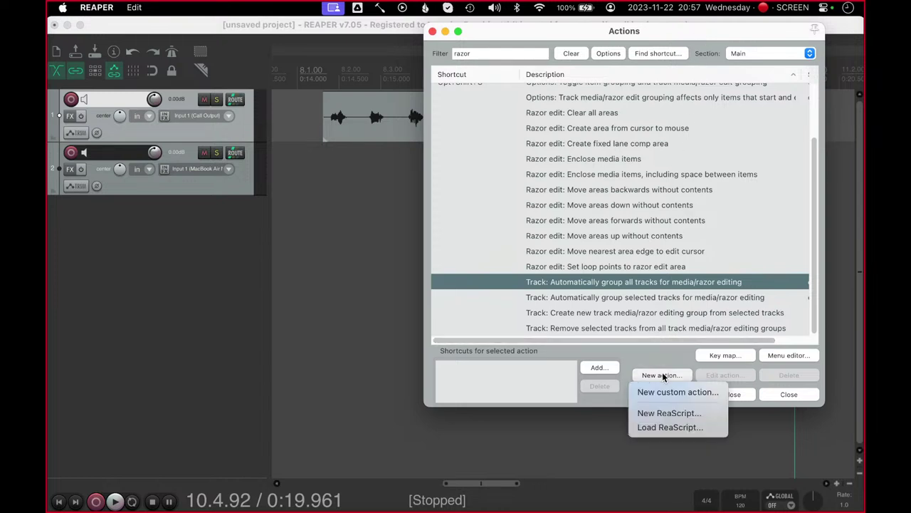
left_click(712, 355)
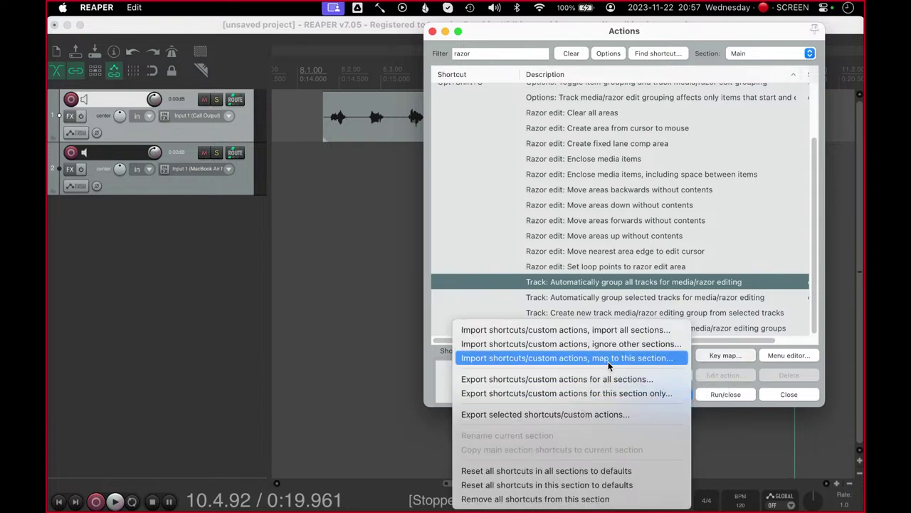
left_click(718, 370)
left_click(663, 375)
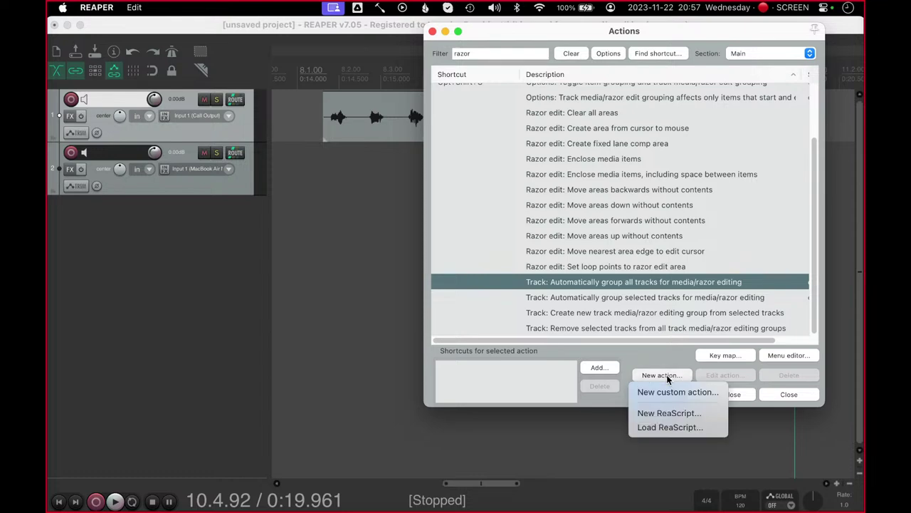
left_click(669, 392)
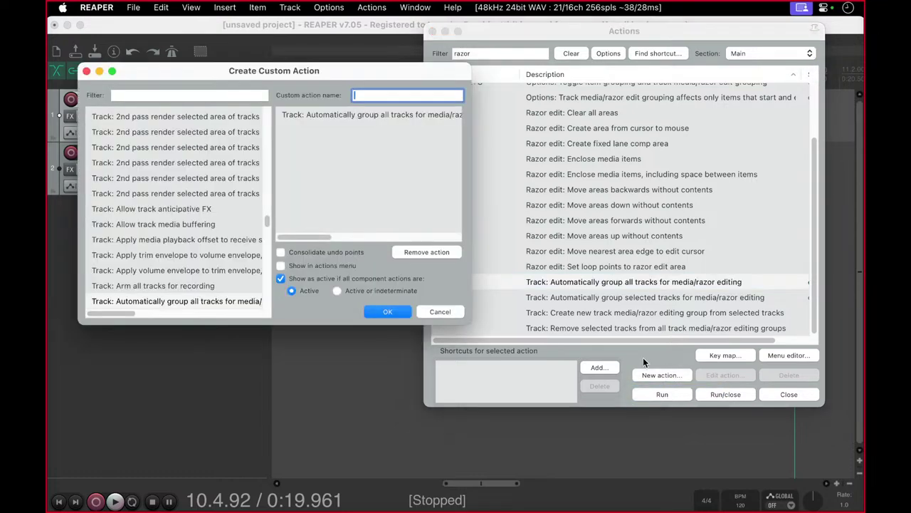
left_click_drag(371, 80, 733, 139)
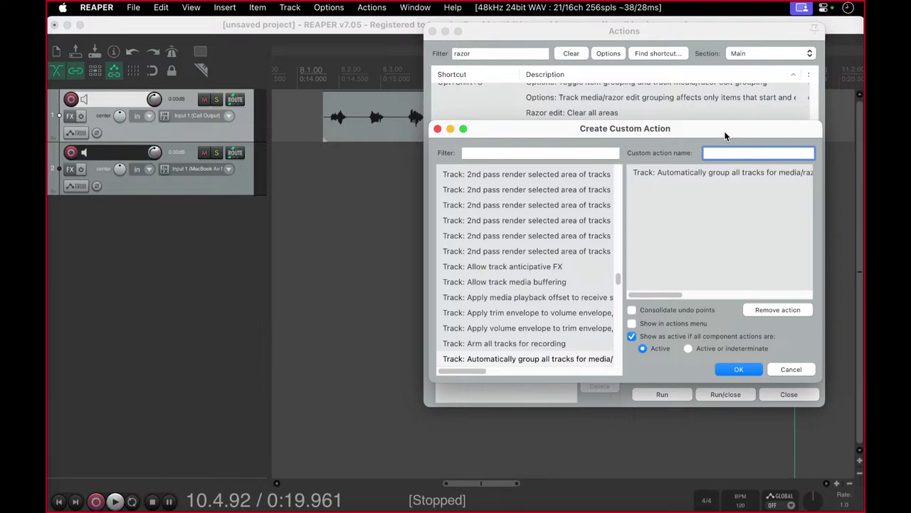
- Remove Track: Automatically group all tracks for media/razor editing from the new custom action, arranging both action windows clear of the timeline
left_click(505, 39)
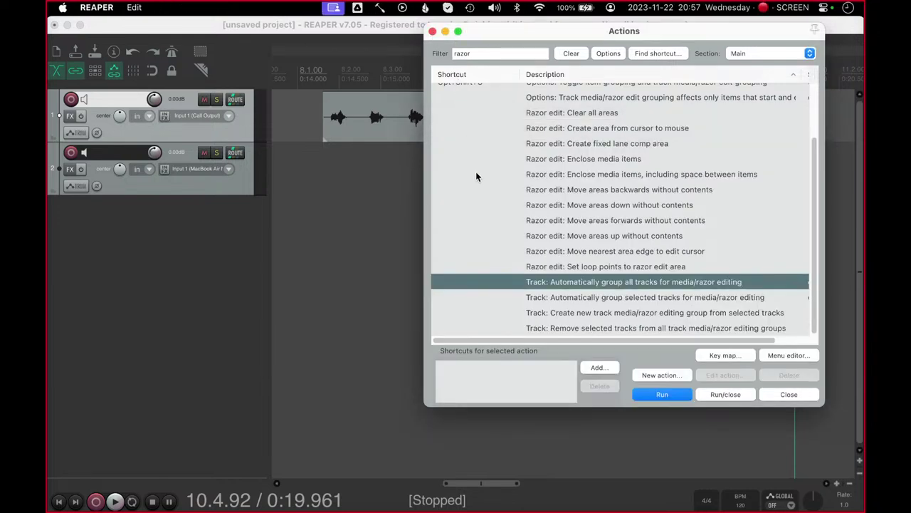
left_click_drag(501, 35, 284, 167)
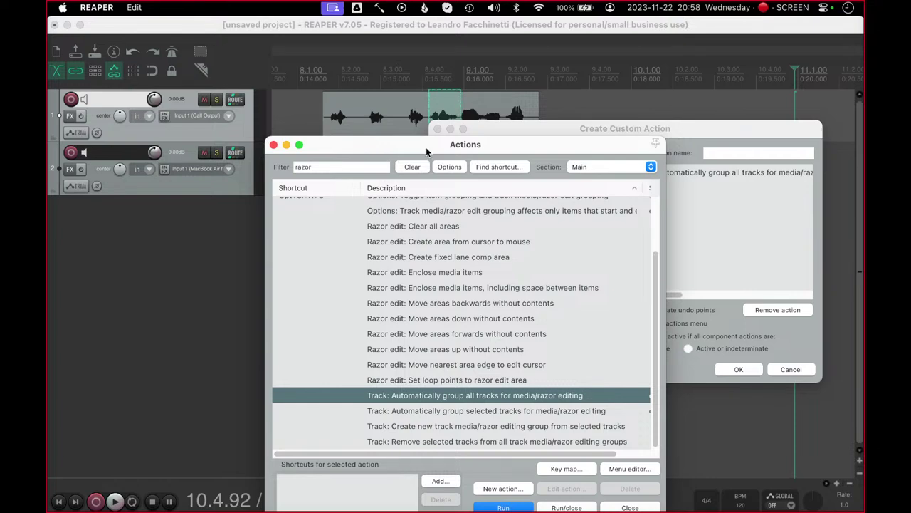
left_click(720, 153)
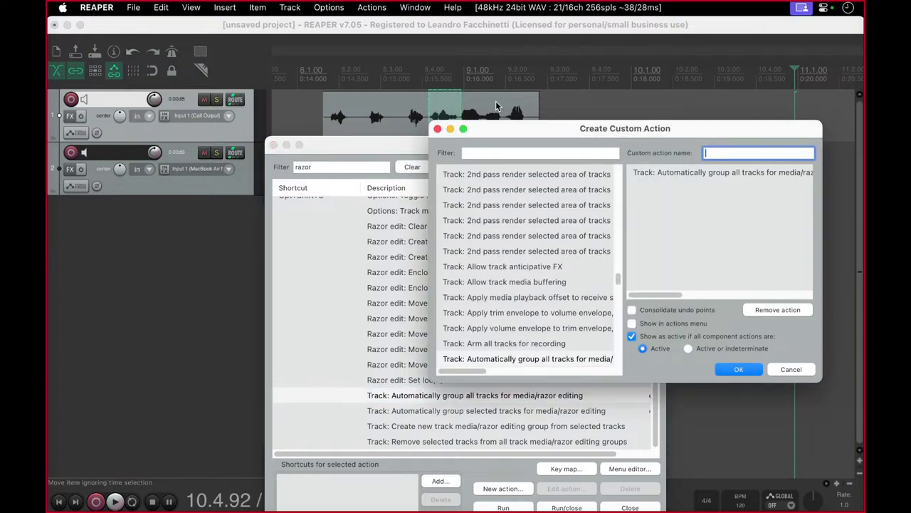
left_click(388, 145)
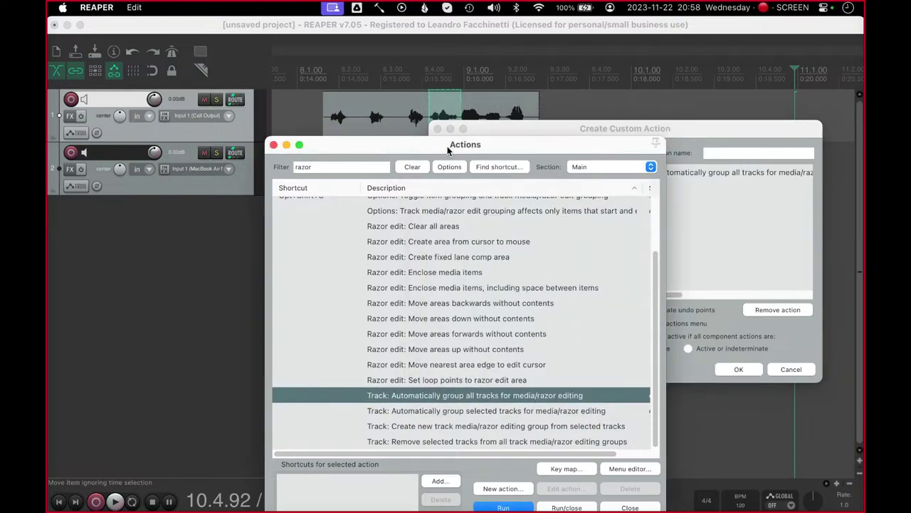
left_click(470, 36)
left_click_drag(565, 145, 634, 154)
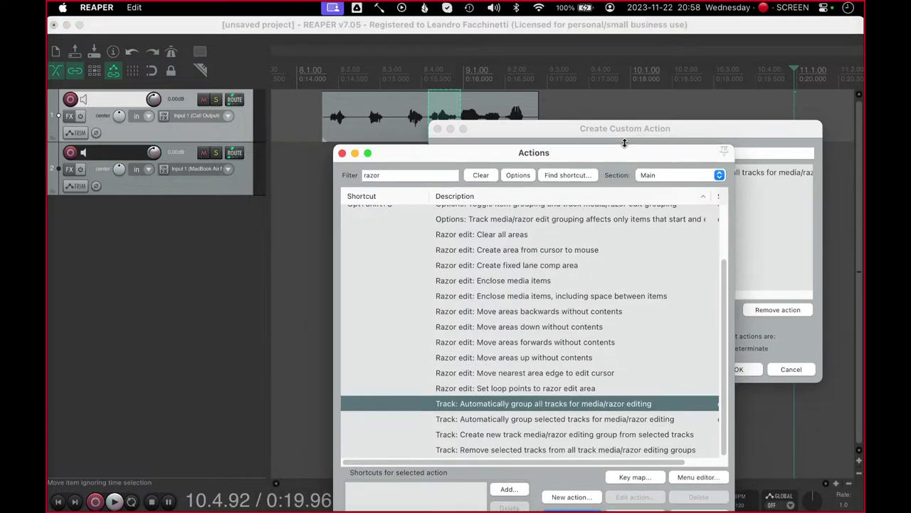
left_click(600, 132)
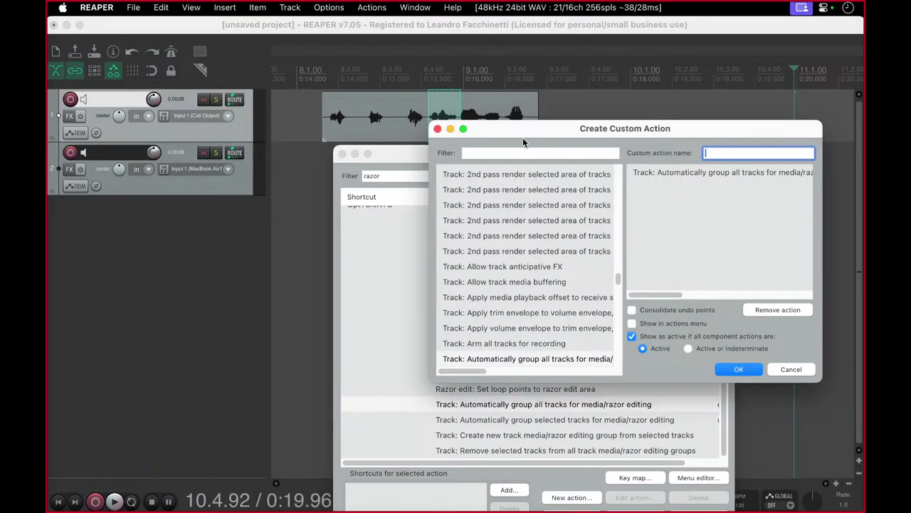
left_click(692, 173)
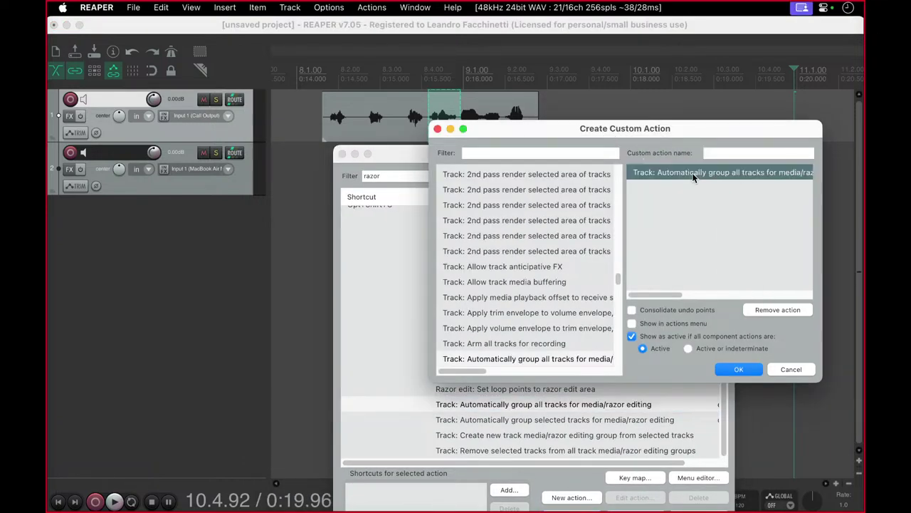
left_click(791, 309)
left_click_drag(554, 131, 661, 139)
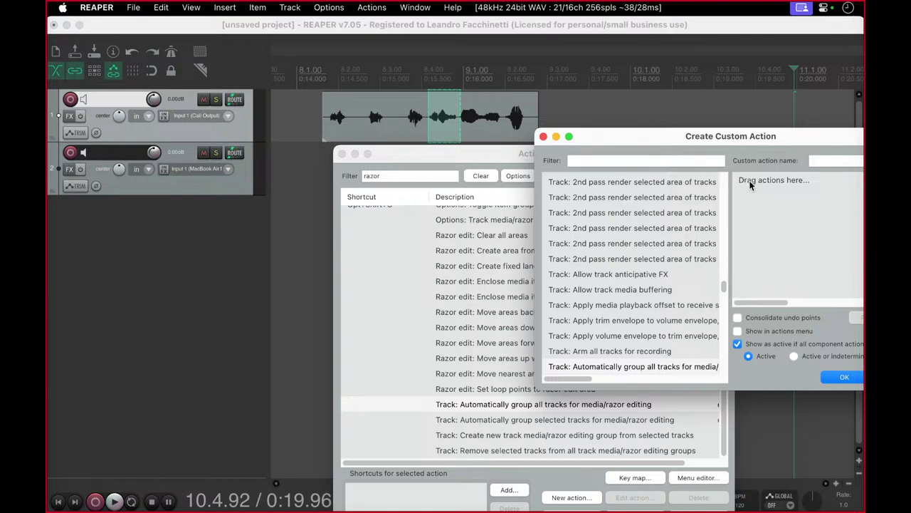
- Try deleting the razor-selected audio on track 1 and undo the deletion
left_click(484, 34)
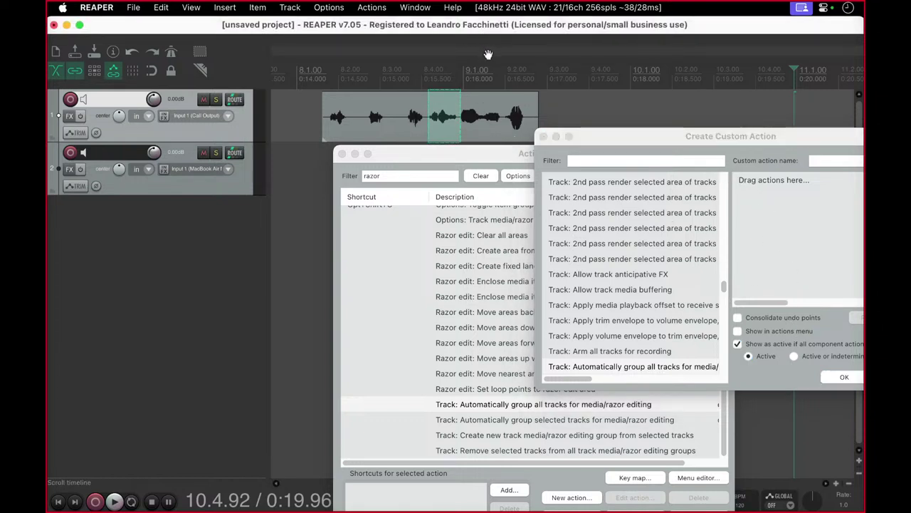
key("Delete")
key("super+z")
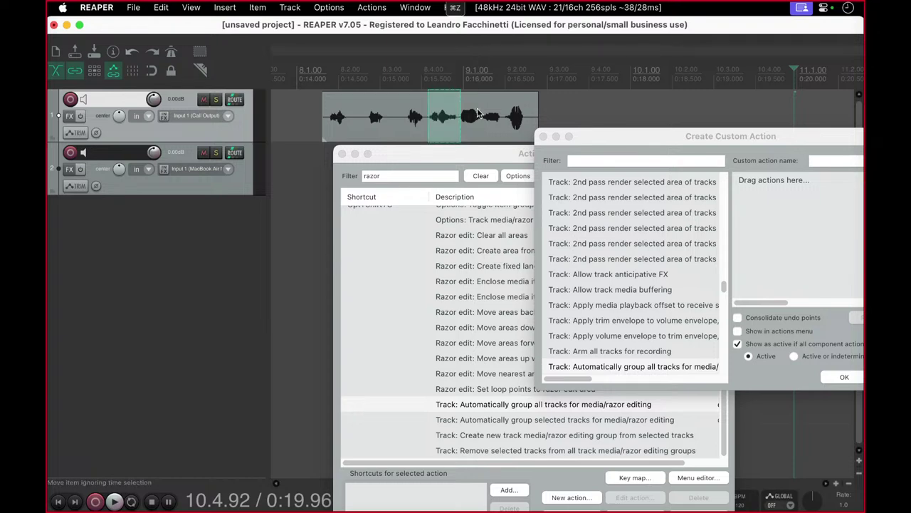
- Find the action assigned to the Backspace shortcut in the action list
left_click_drag(466, 156, 280, 115)
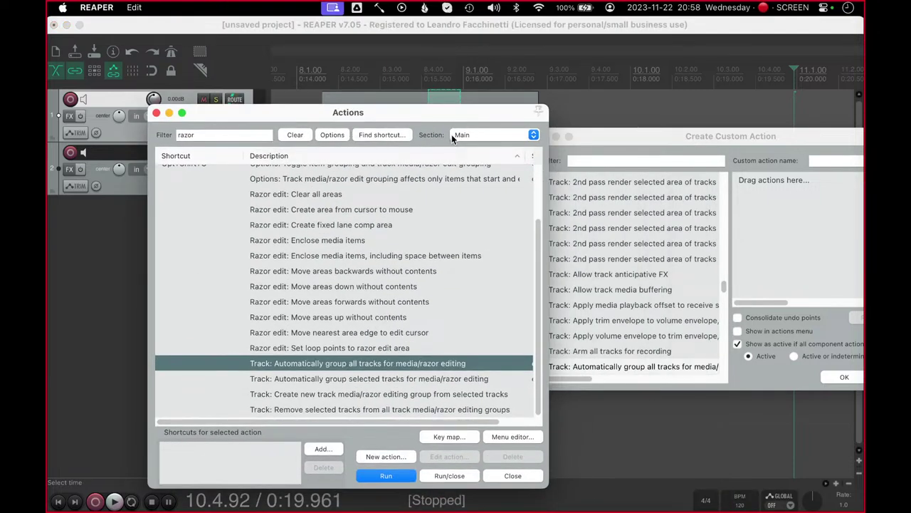
left_click(382, 134)
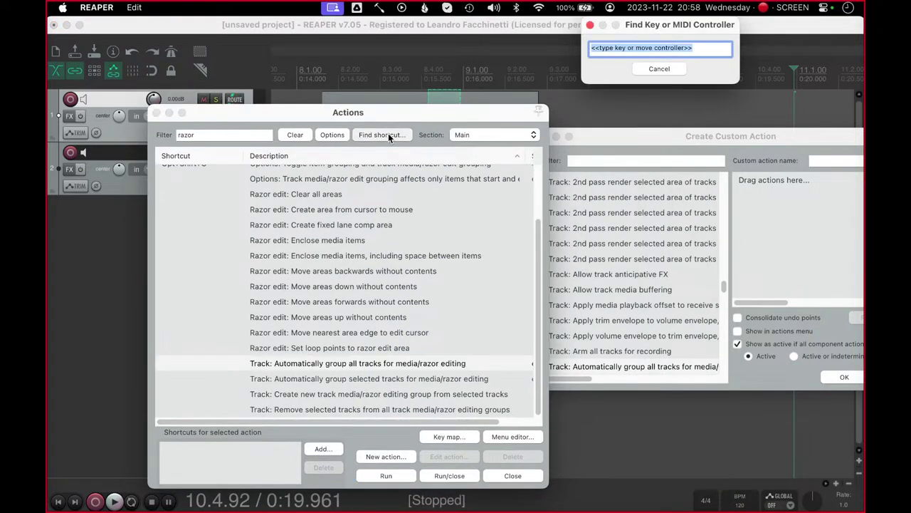
key("BackSpace")
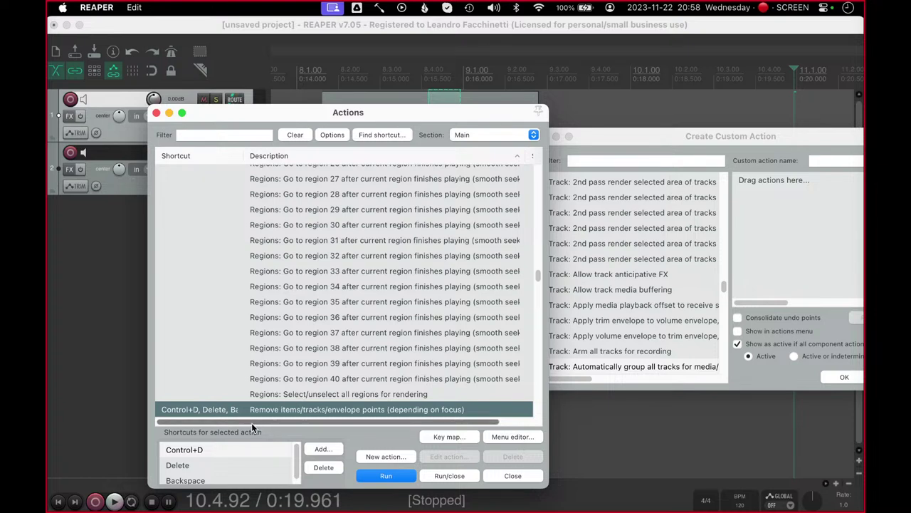
- Look up the action assigned to the Control+D shortcut in the action list
mouse_move(252, 422)
left_mouse_down()
mouse_move(273, 424)
mouse_move(252, 423)
left_mouse_up()
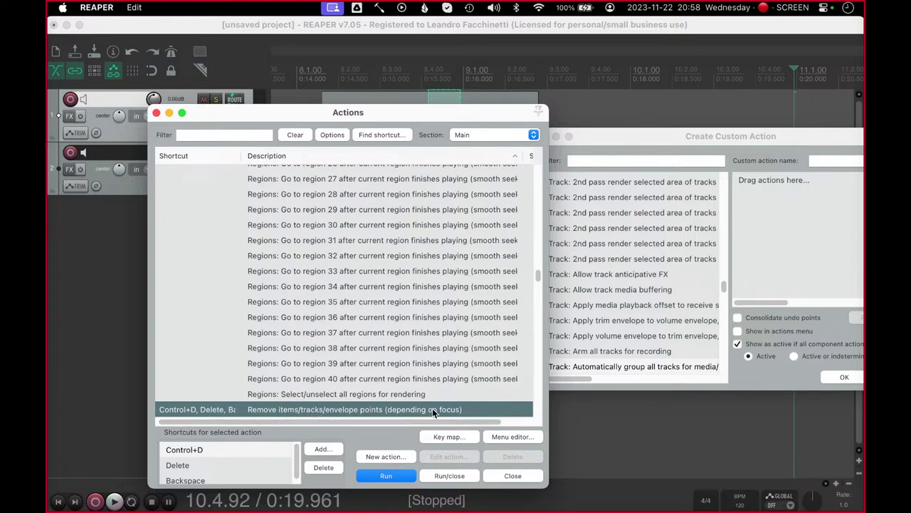
left_click_drag(538, 281, 539, 278)
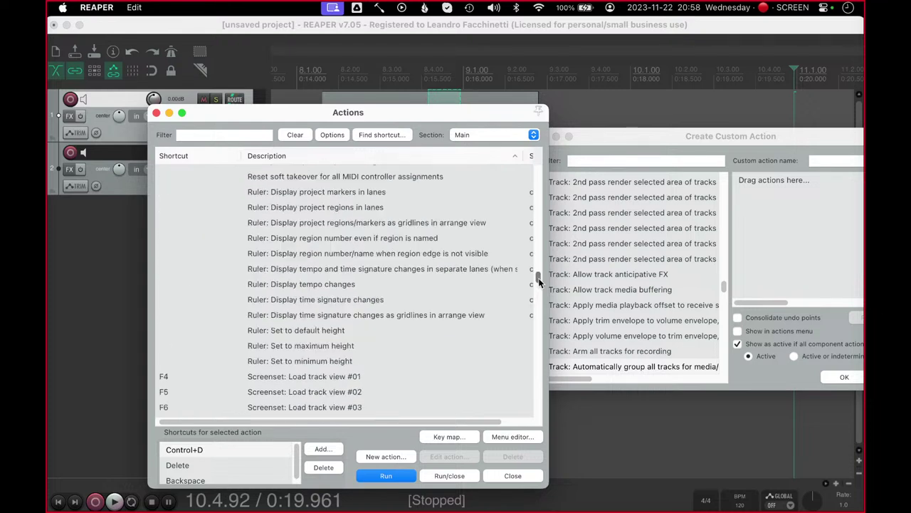
left_click(396, 135)
key("ctrl+d")
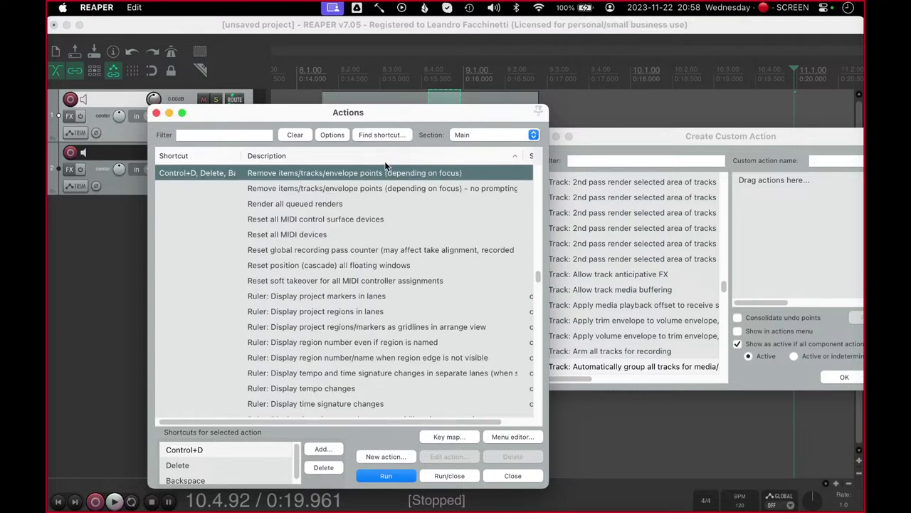
- Filter for "remove items/track" and add Remove items/tracks/envelope points (depending on focus) - no prompting to the custom action
left_click(785, 191)
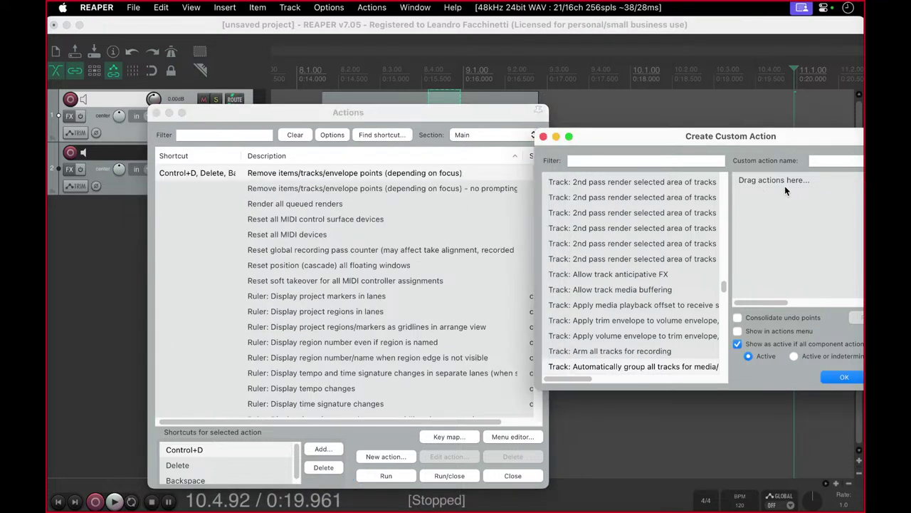
left_click(701, 163)
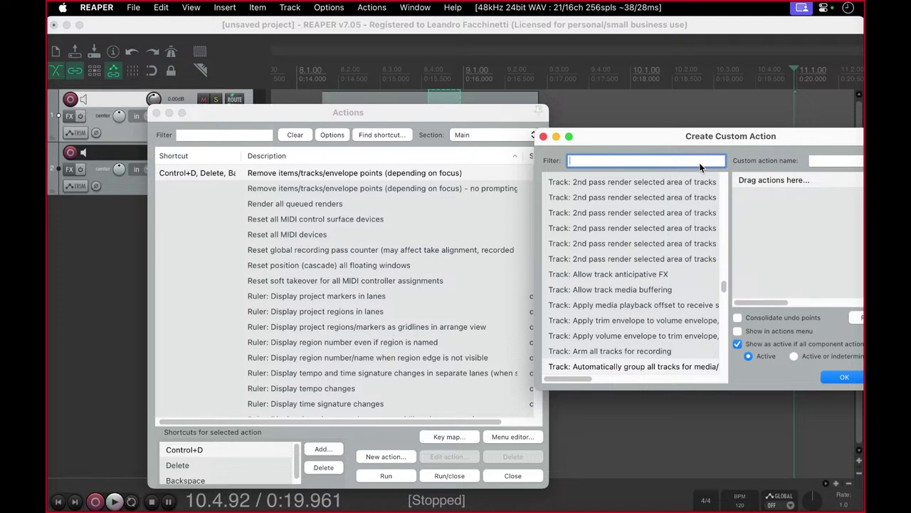
type("remo")
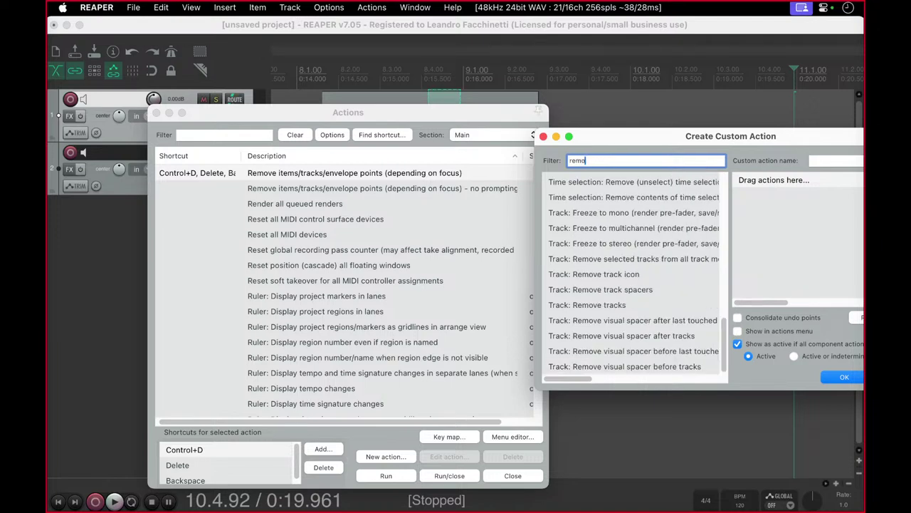
type("ve")
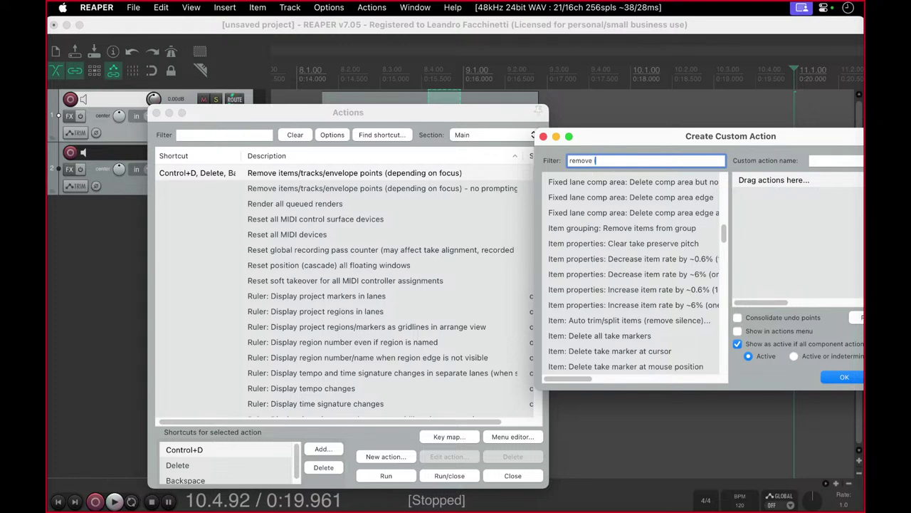
type("items/trakc")
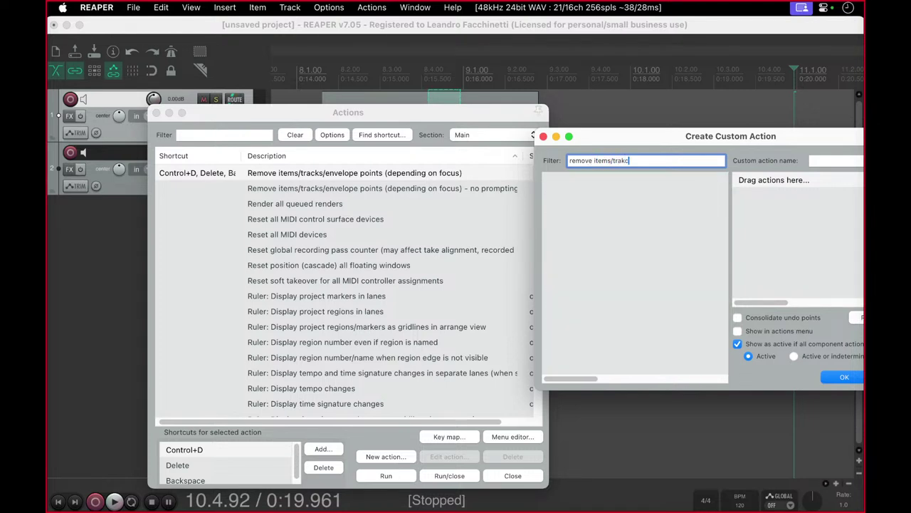
key("BackSpace")
key("BackSpace")
type("ck")
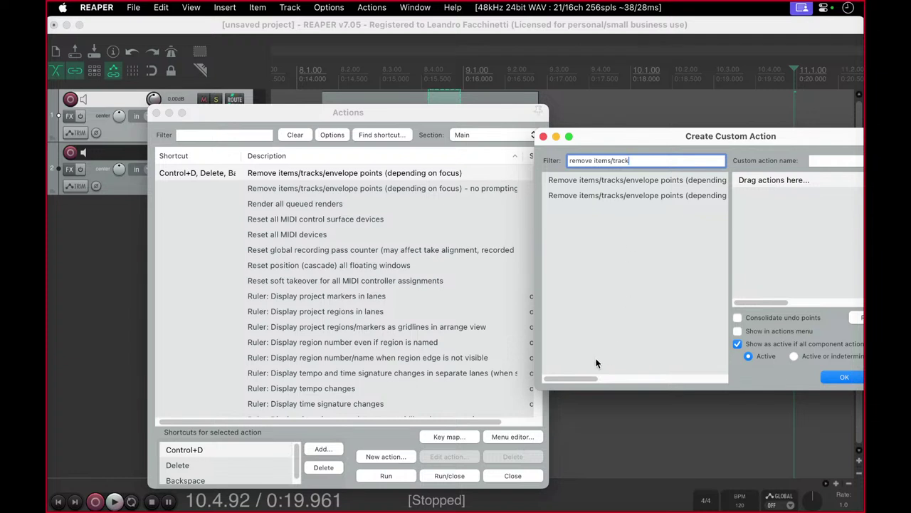
left_click_drag(584, 382, 621, 380)
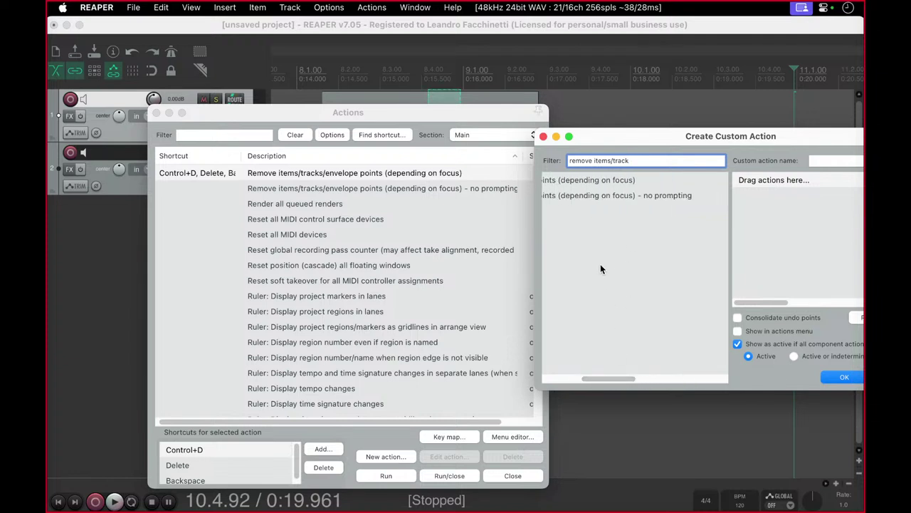
left_click(628, 196)
left_click_drag(625, 199, 795, 215)
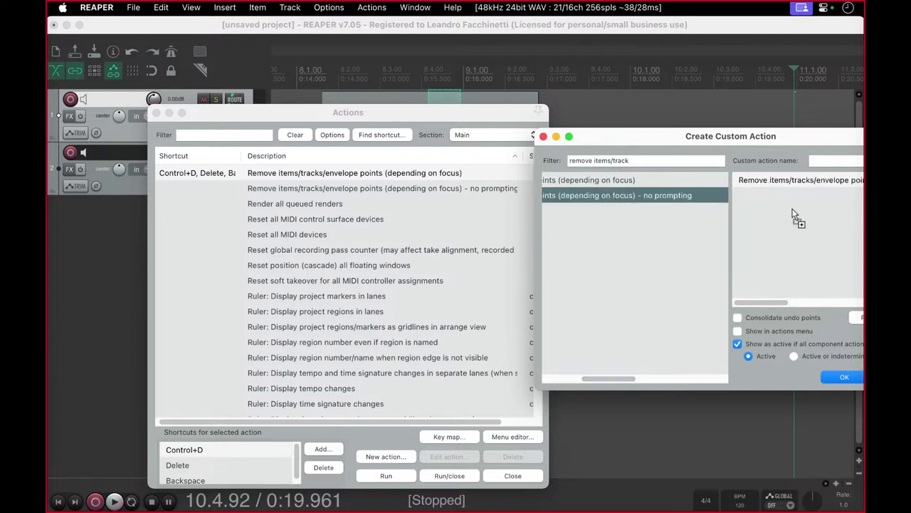
- Reposition the Actions and Create Custom Action windows to uncover the audio items on both tracks
left_click_drag(767, 138, 679, 150)
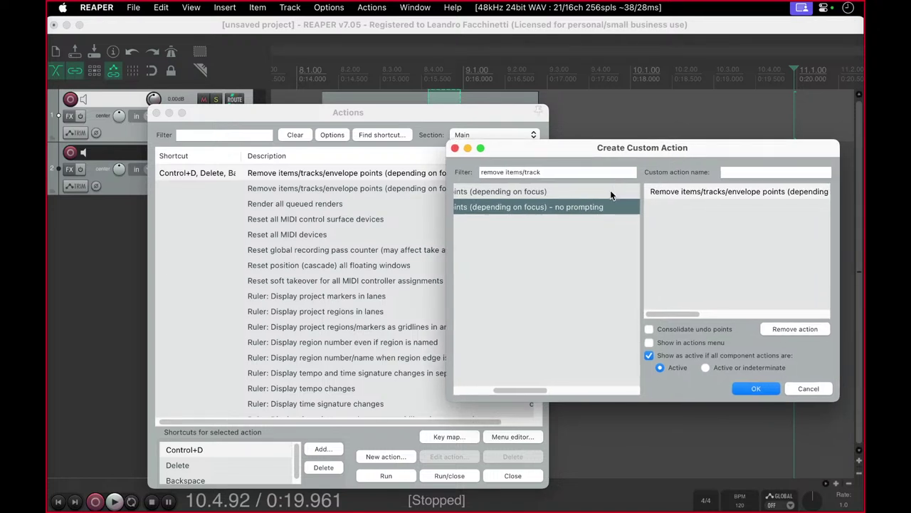
left_click(350, 126)
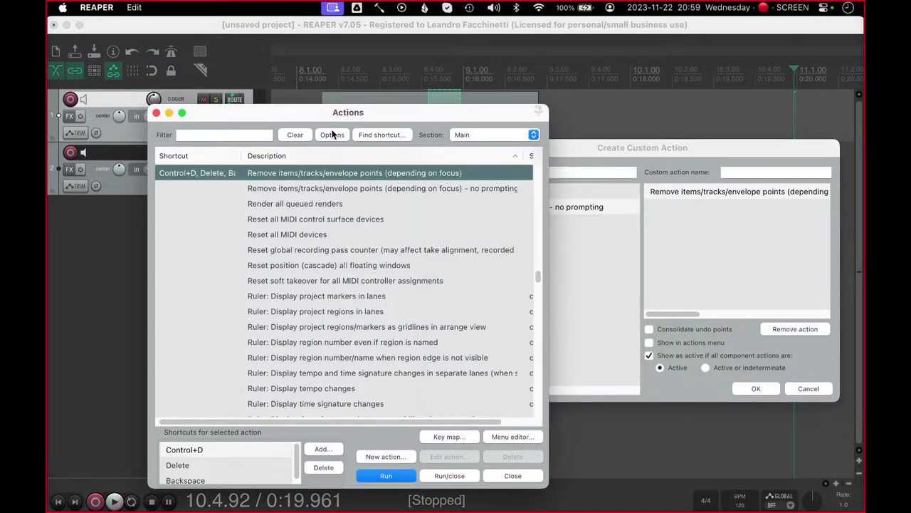
left_click_drag(470, 112, 369, 148)
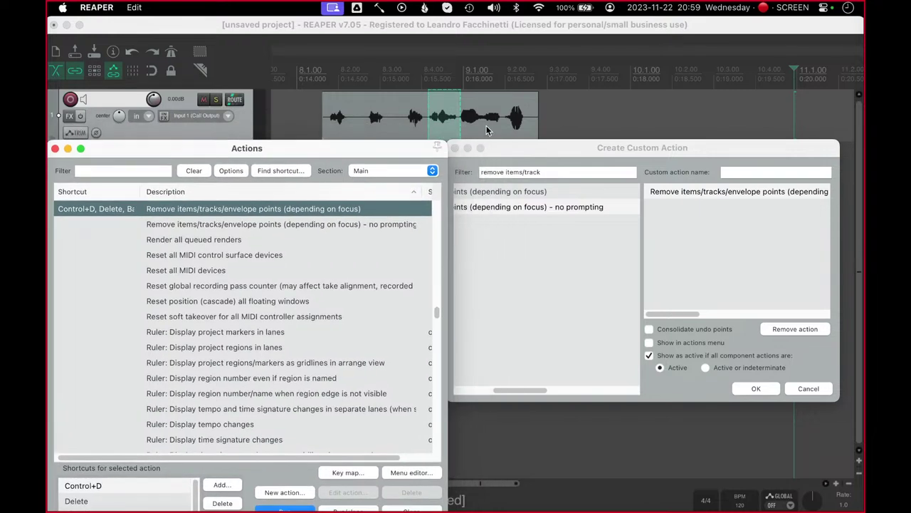
left_click(430, 56)
left_click(495, 146)
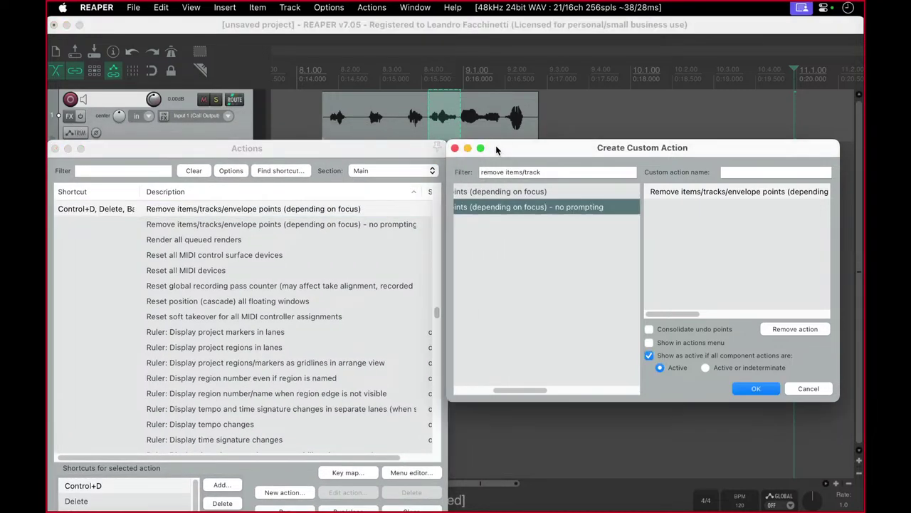
left_click_drag(496, 145, 587, 247)
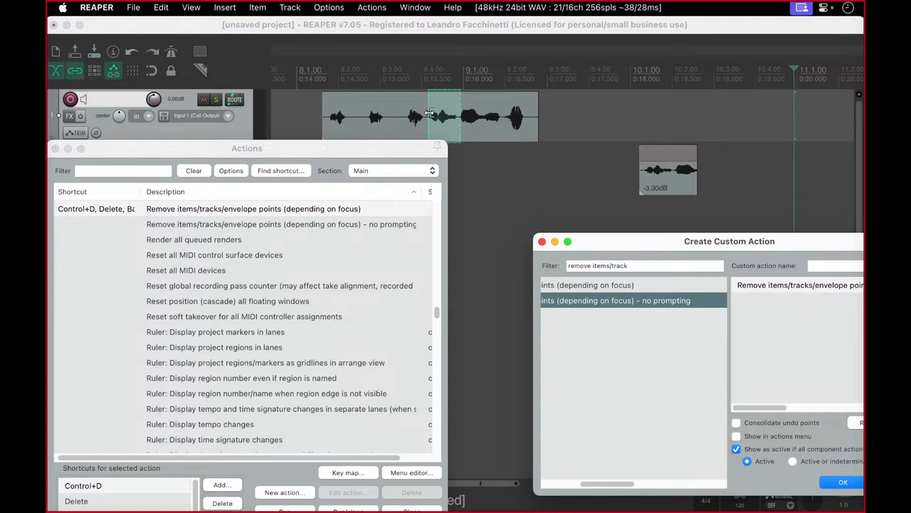
- Place the edit cursor at the start of the razor area on track 1 and delete the razor-selected audio
left_click(430, 77)
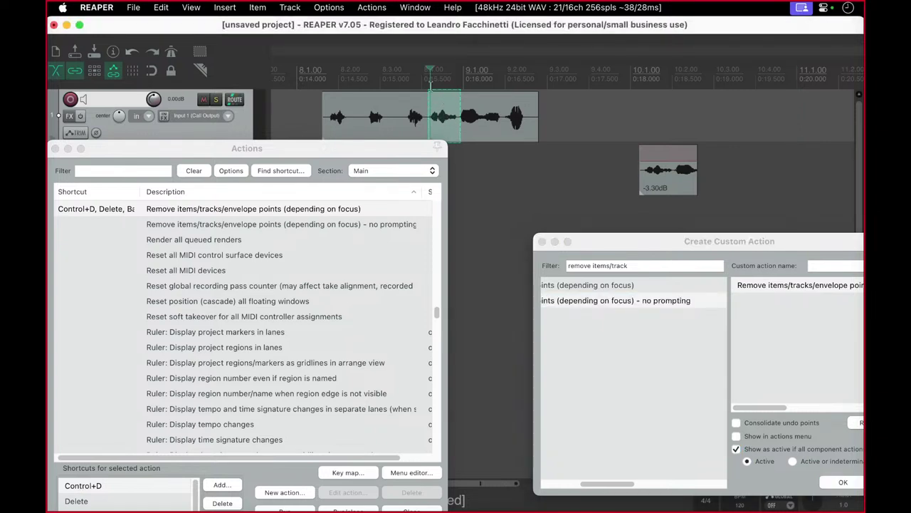
key("Delete")
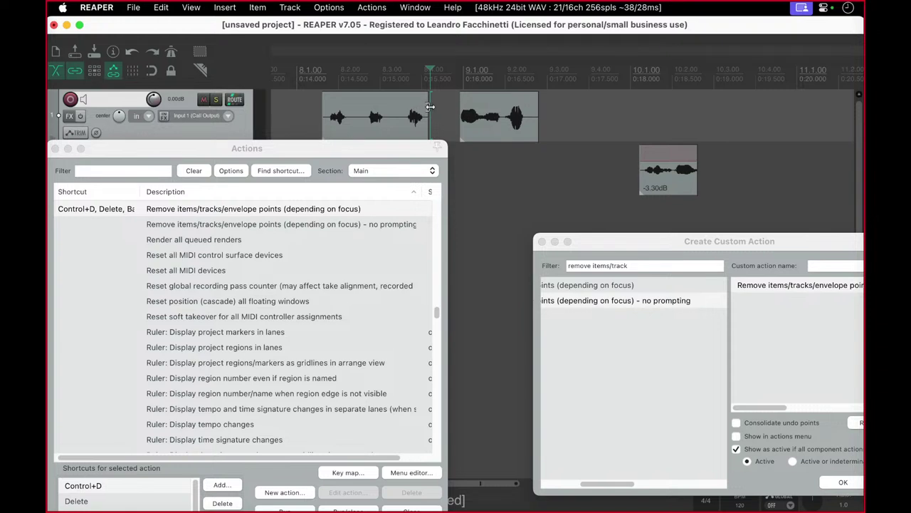
- Try pasting the copied clip into the gap on track 1 and undo the paste
left_click(430, 107)
key("super+v")
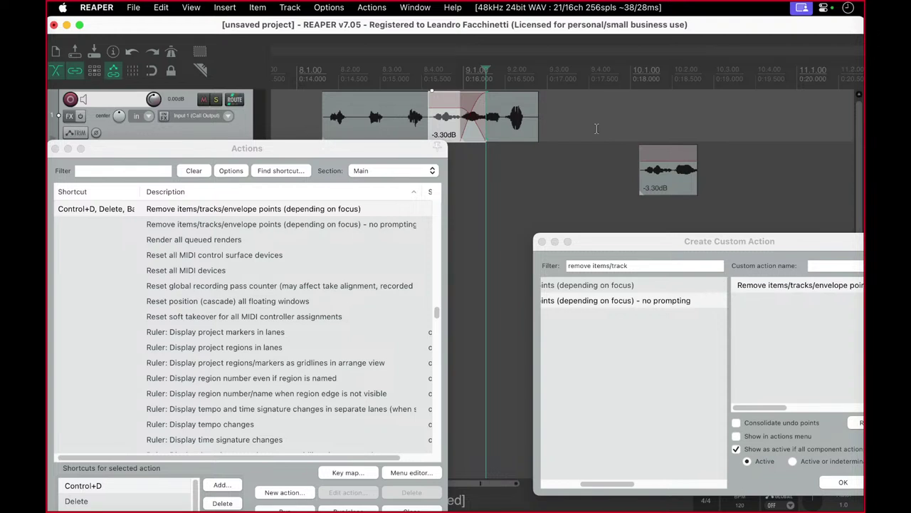
key("super+z")
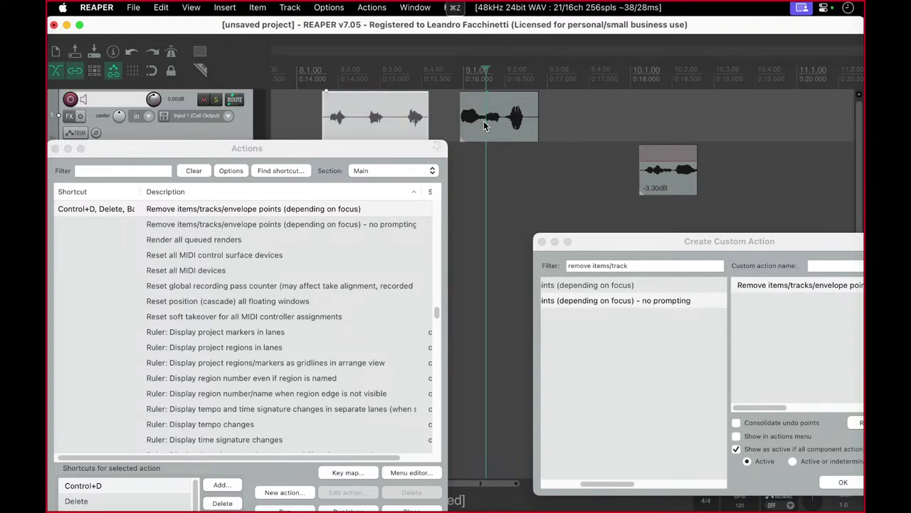
- Try pasting the clip at the gap's start with ripple editing enabled, undoing the paste and switching ripple editing off again
left_click(94, 70)
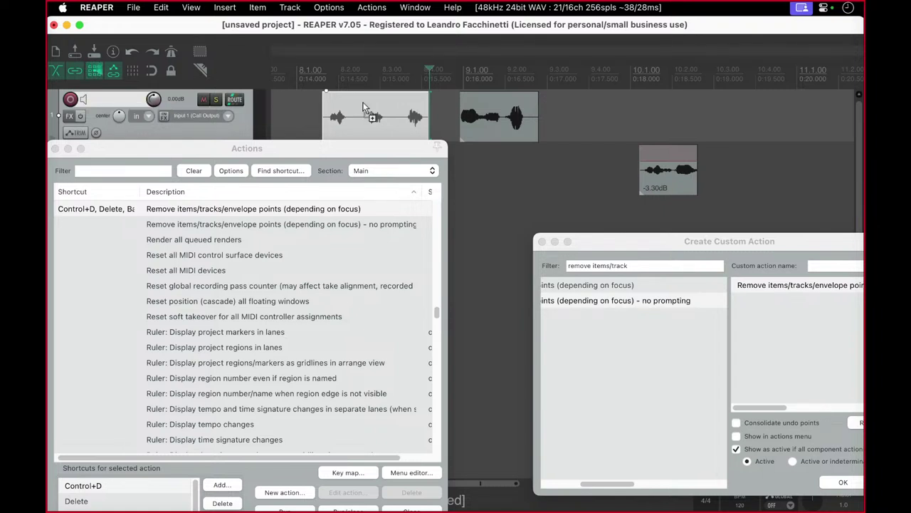
key("super+v")
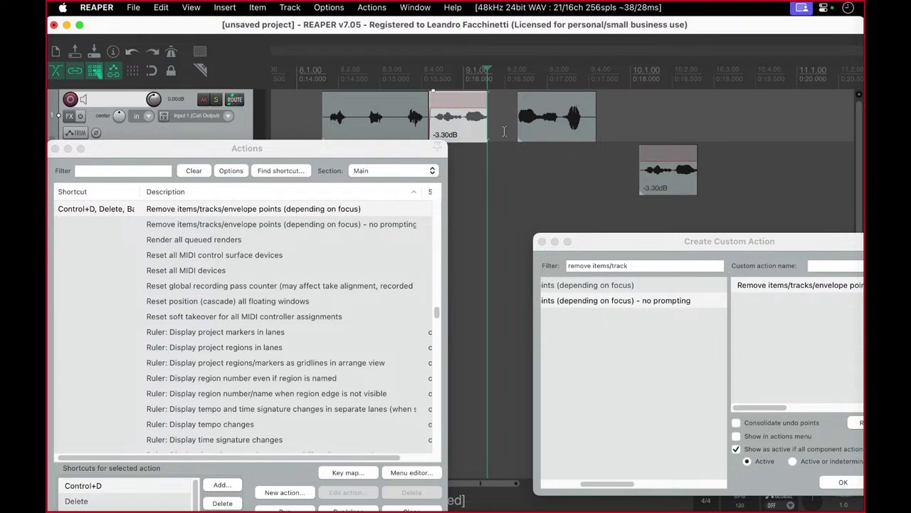
key("super+z")
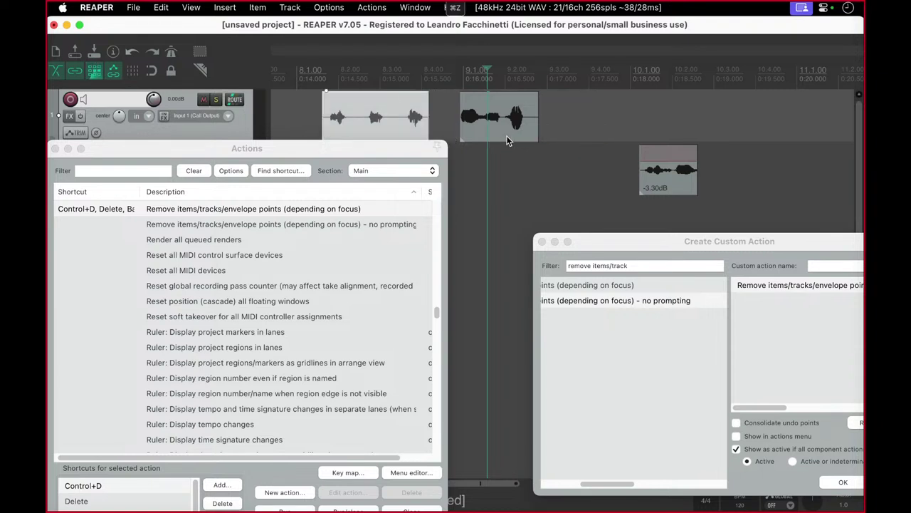
left_click(95, 72)
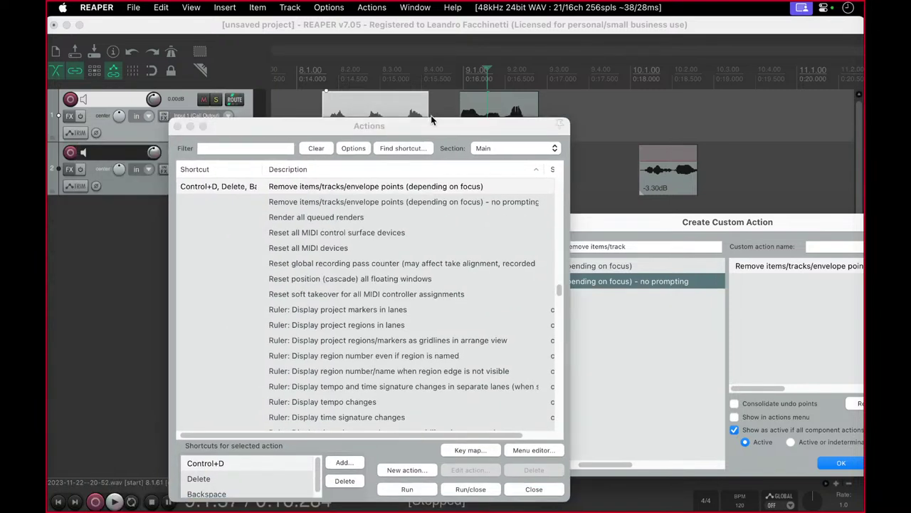
- Filter the action list for "ripple" and select Set ripple editing all tracks
left_click(266, 146)
left_click(263, 148)
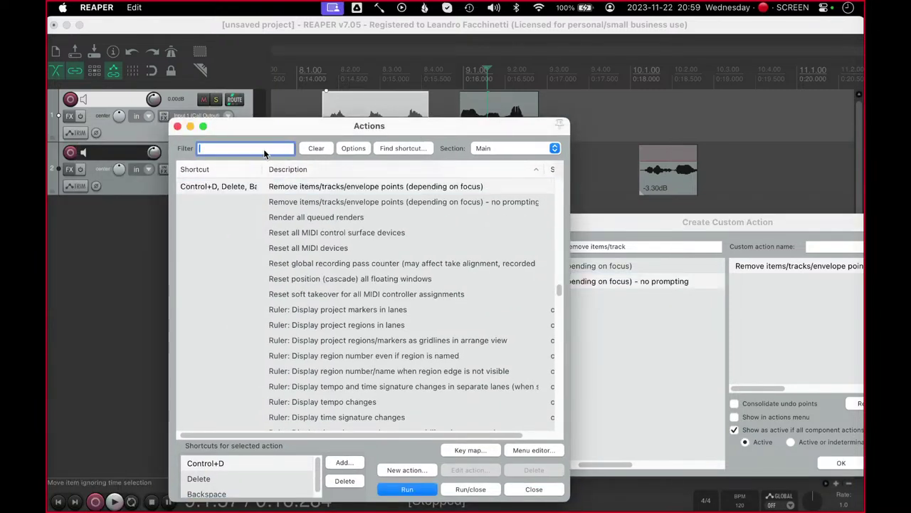
type("ripple")
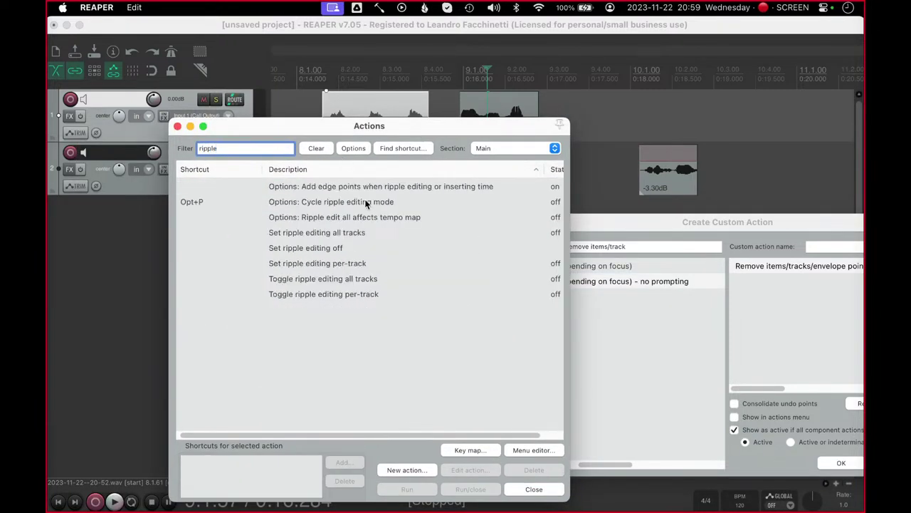
left_click(367, 204)
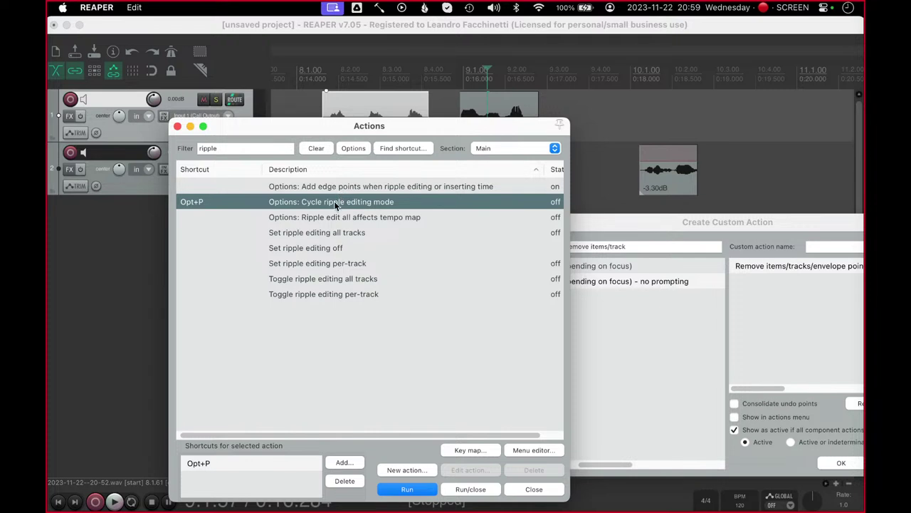
left_click(351, 233)
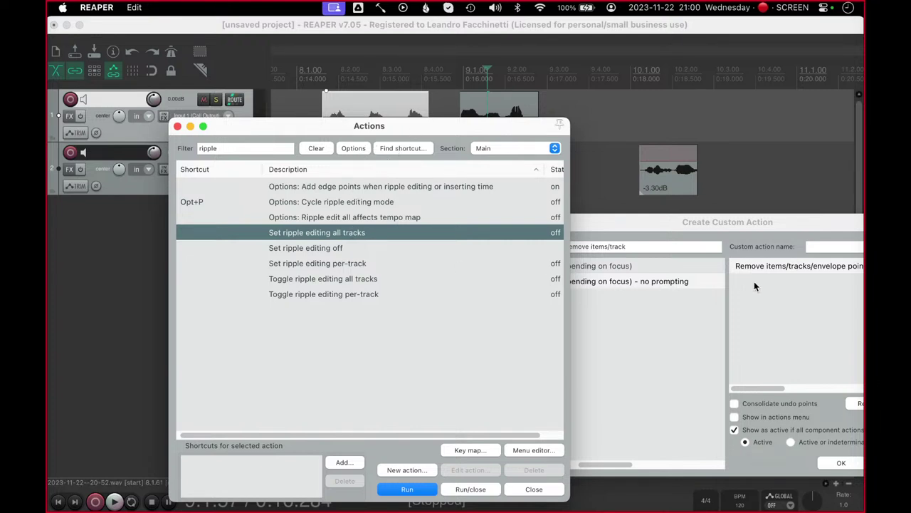
- Filter for "set ripple e" and add Set ripple editing all tracks and Set ripple editing off to the custom action
left_click(620, 246)
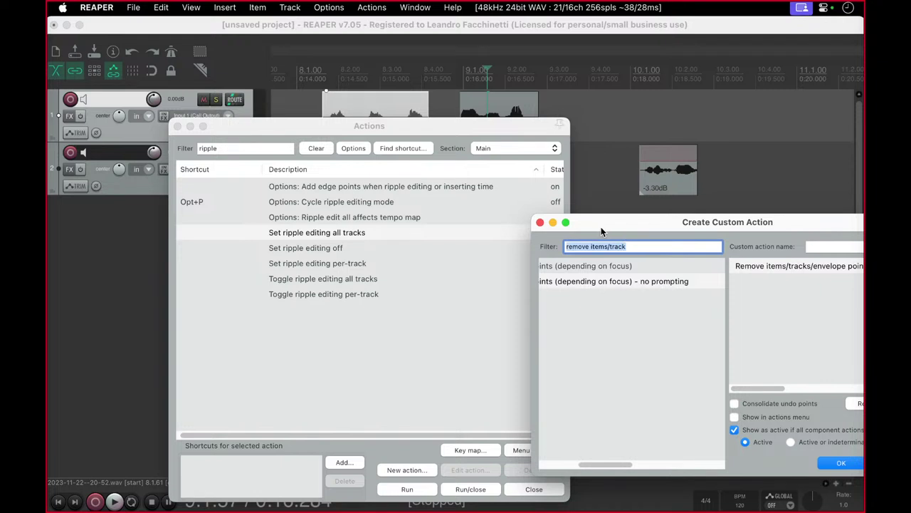
type("set ripple ")
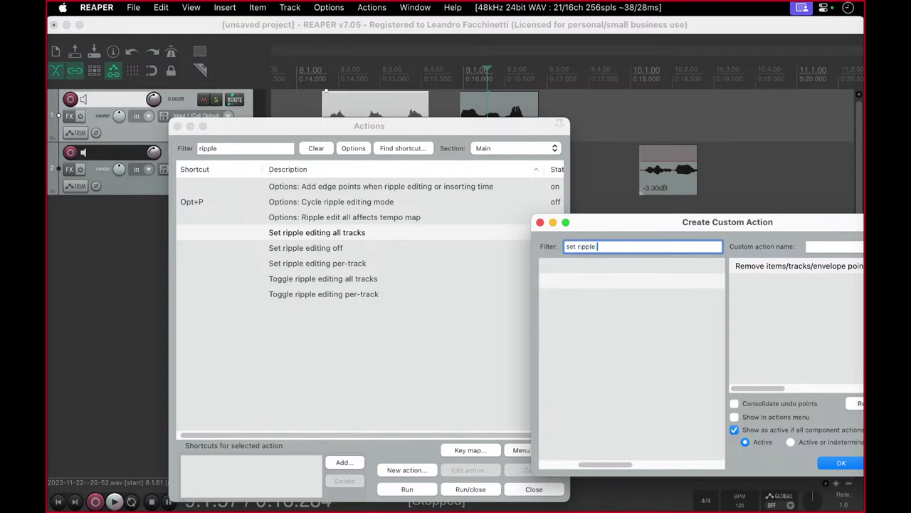
type("e")
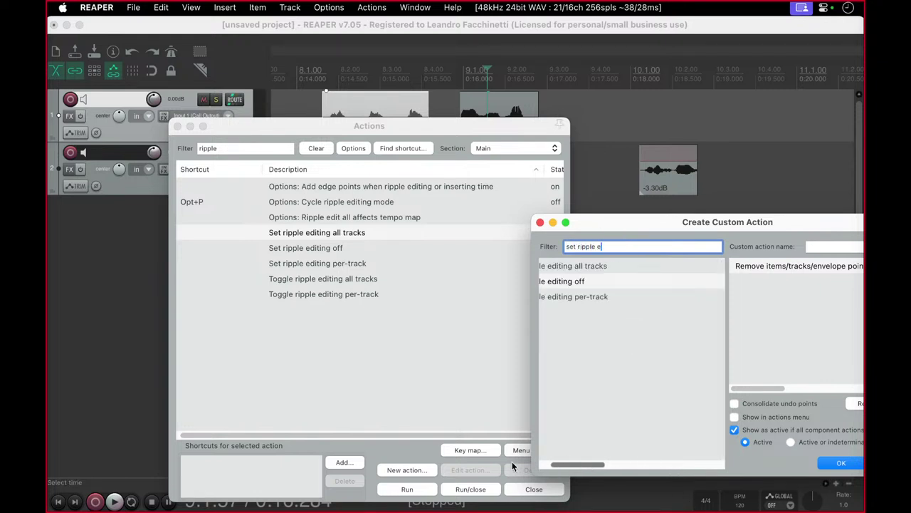
left_click(611, 270)
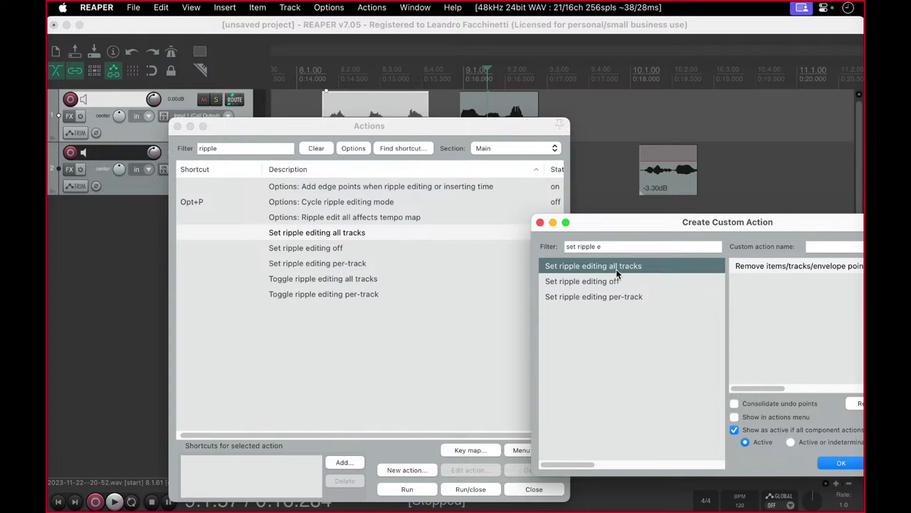
double_click(616, 269)
double_click(615, 282)
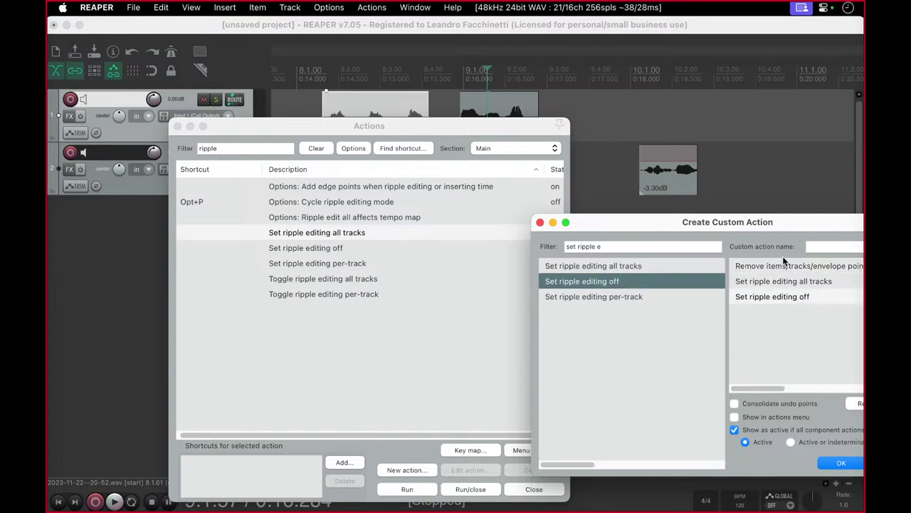
left_click(786, 281)
- Move the custom action dialog fully into view and place the edit cursor at the start of the gap on track 1
left_click_drag(630, 216, 522, 201)
left_click(429, 129)
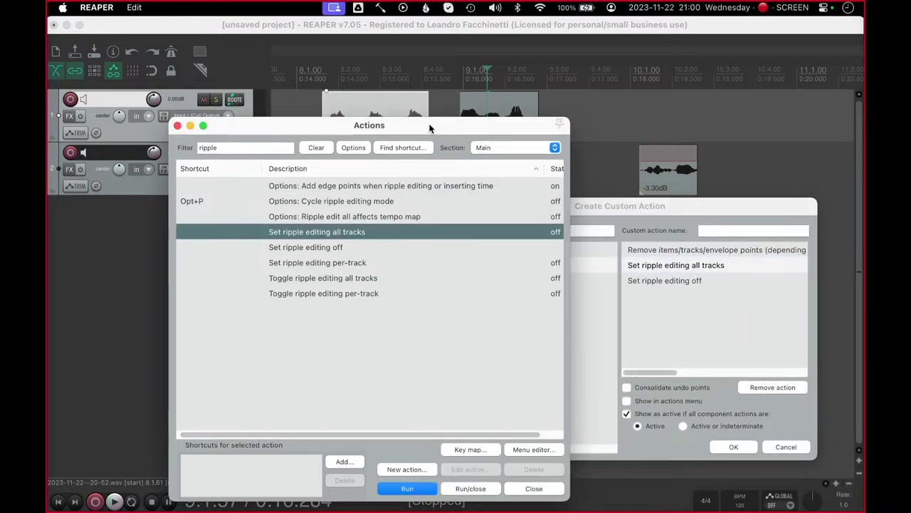
left_click(427, 82)
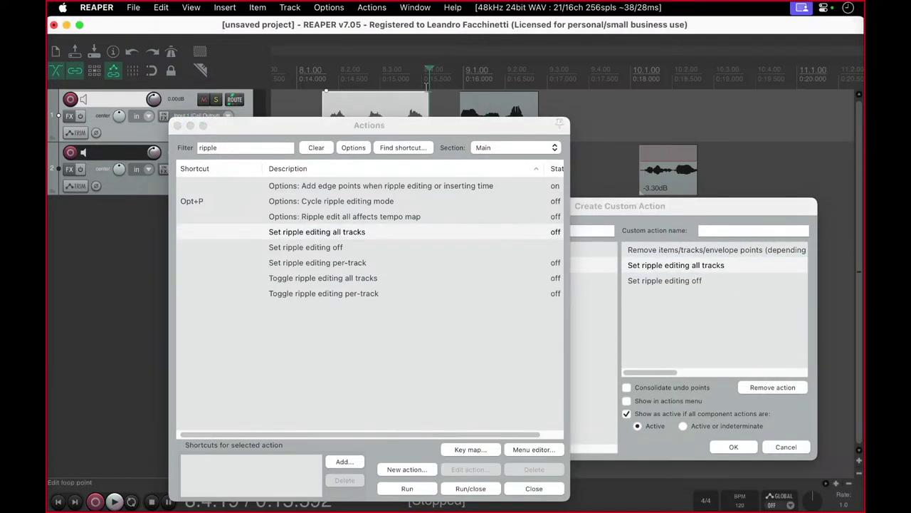
- Look up the action bound to the paste shortcut and add Item: Paste items/tracks between the custom action's two ripple editing settings
left_click(423, 151)
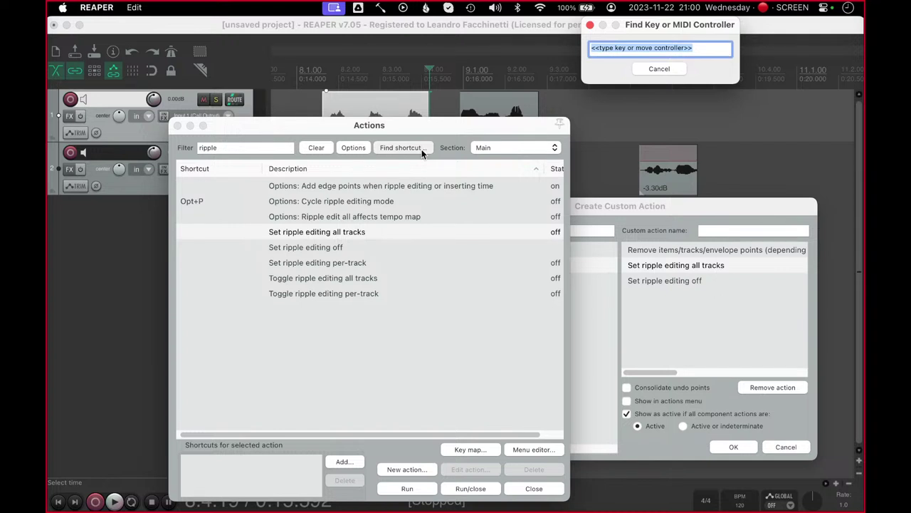
key("super+v")
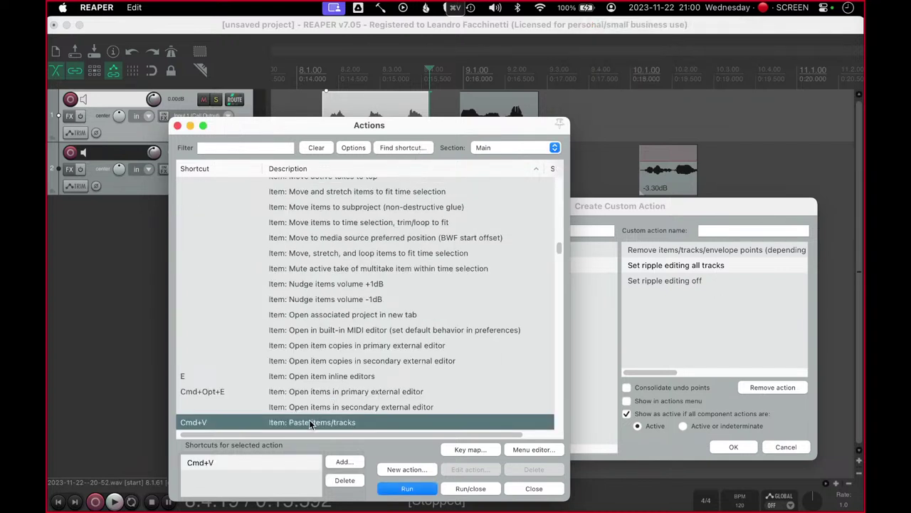
left_click(587, 213)
left_click(539, 232)
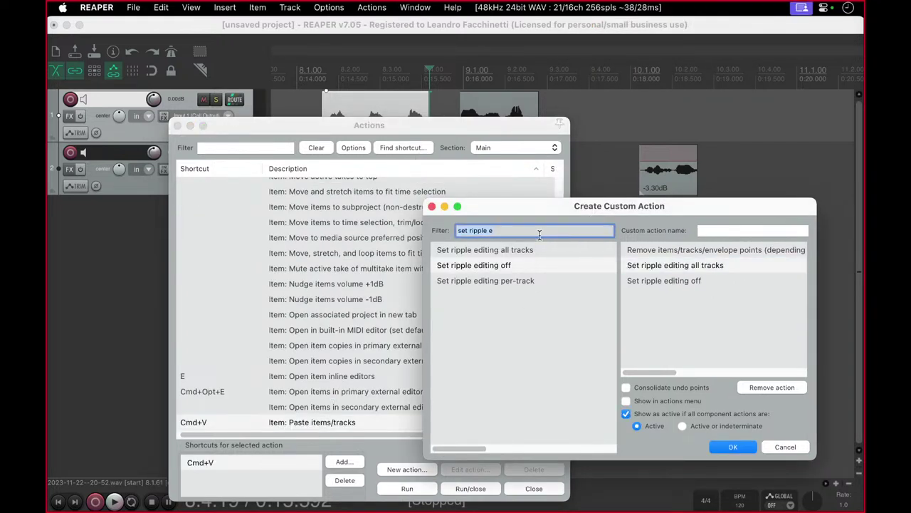
type("paste")
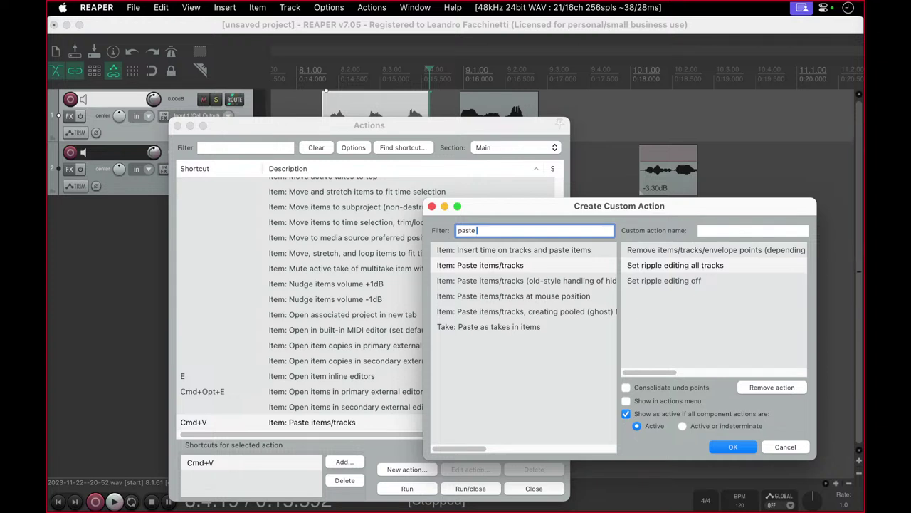
left_click_drag(531, 269, 685, 287)
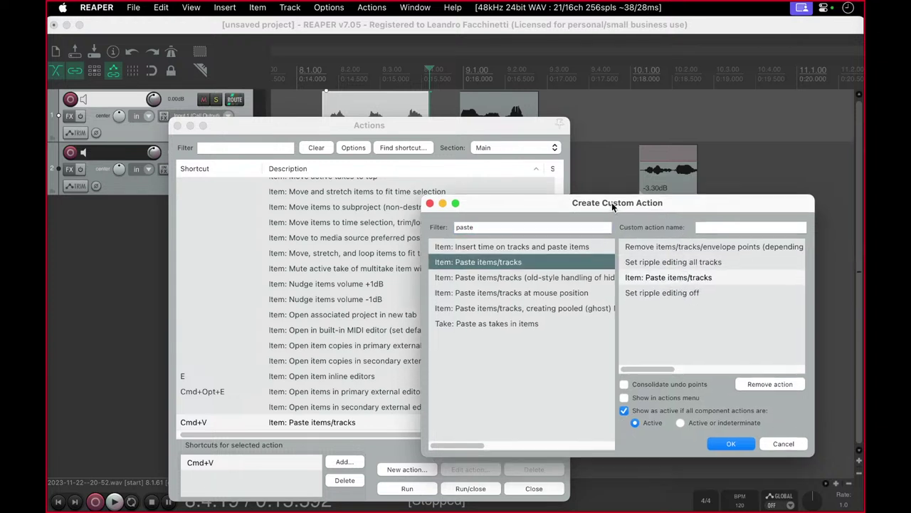
- Review the order of the custom action's four component actions and save it under the name "leafac_Ripple paste/replace"
left_click(612, 230)
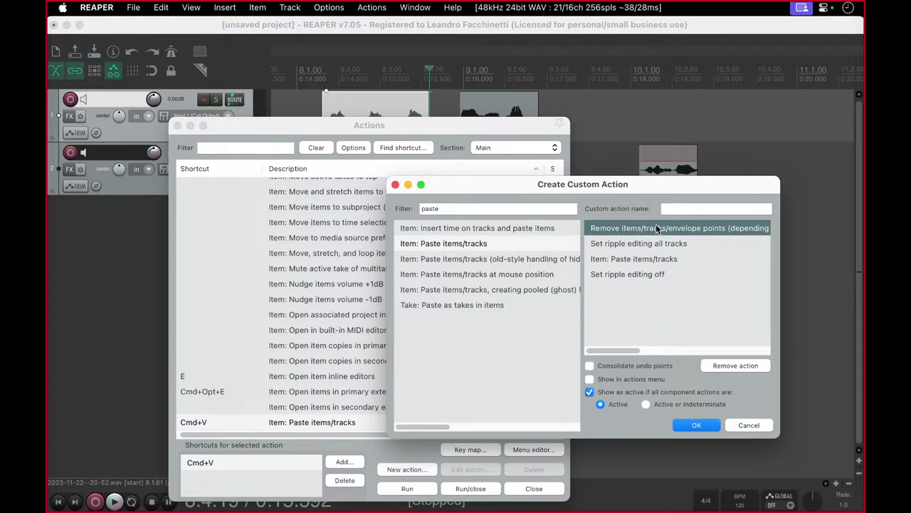
left_click(641, 243)
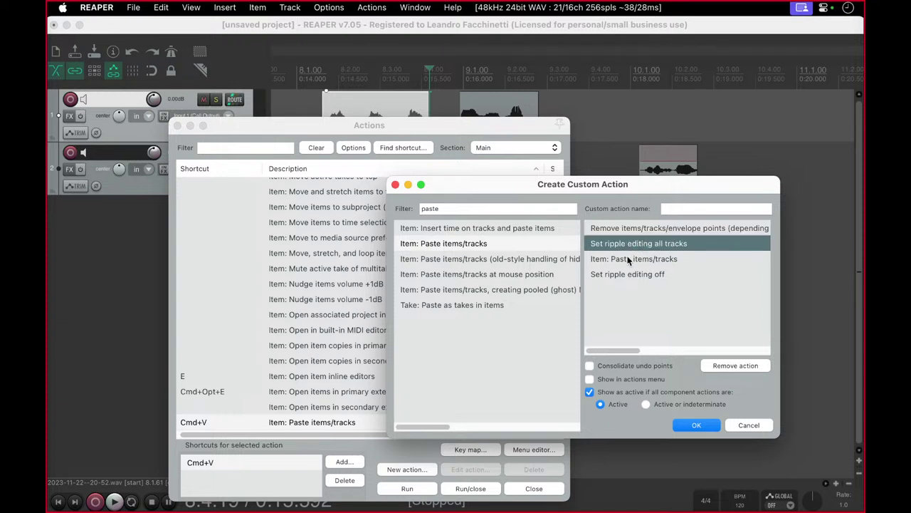
left_click(628, 258)
left_click(628, 275)
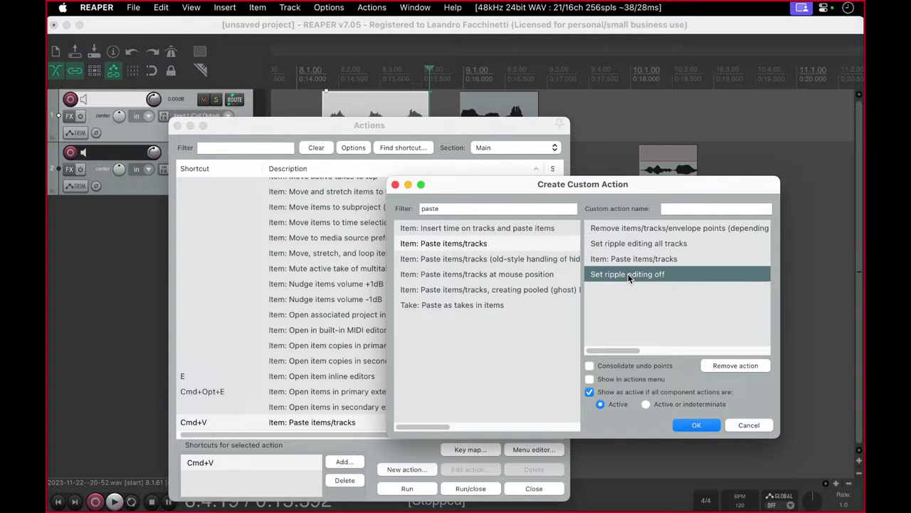
left_click(699, 425)
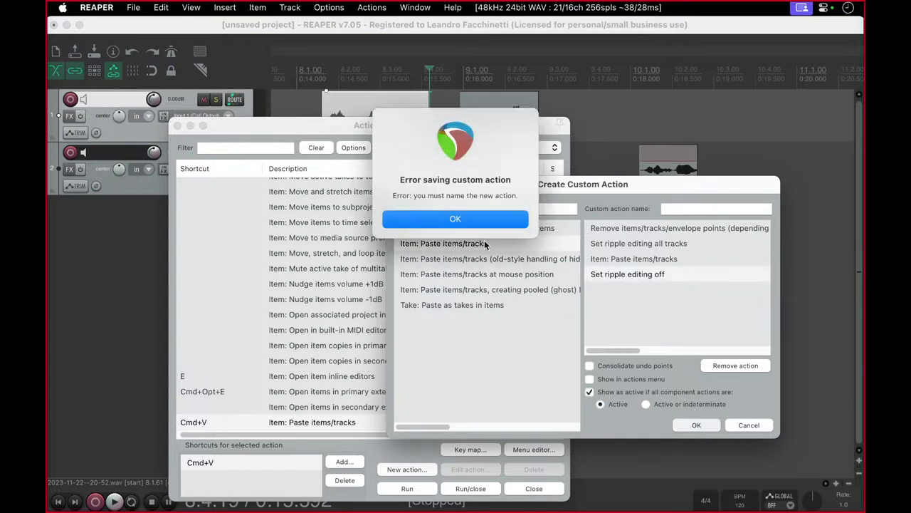
left_click(455, 218)
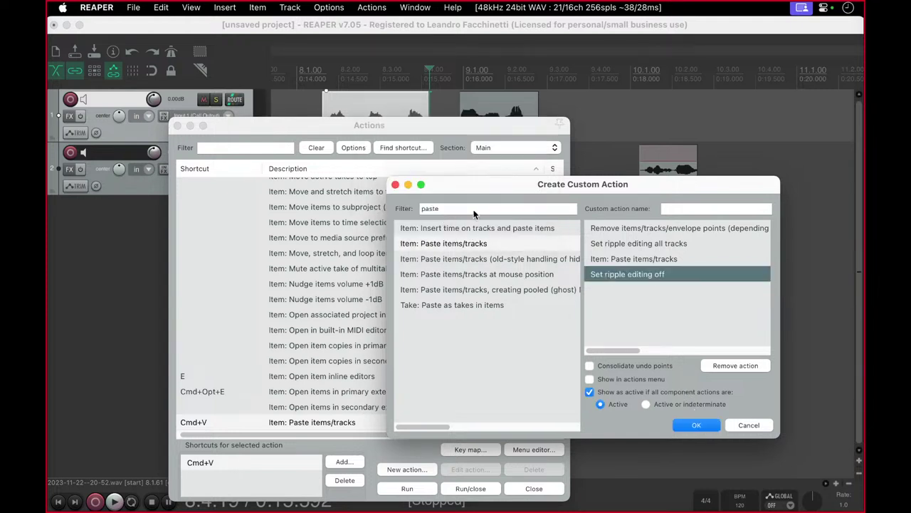
left_click_drag(506, 190, 510, 178)
left_click(686, 197)
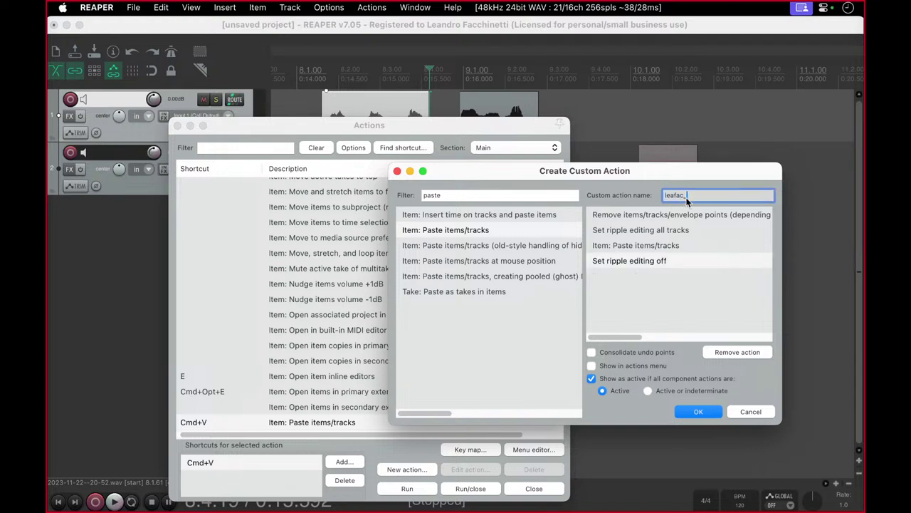
type("leafac_Ripple paste/replace")
left_click(699, 411)
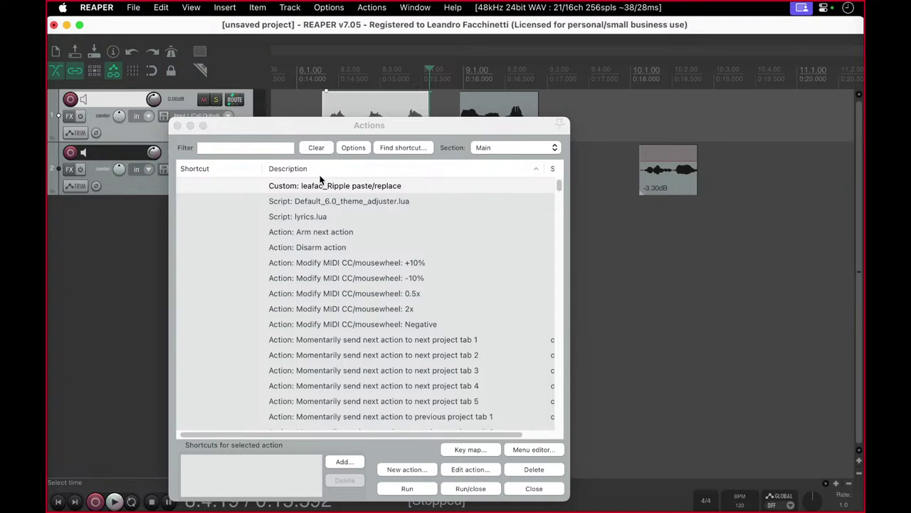
- Undo the removal of the section from track 1's clip and copy the replacement clip on track 2
left_click_drag(342, 128, 549, 182)
left_click(507, 34)
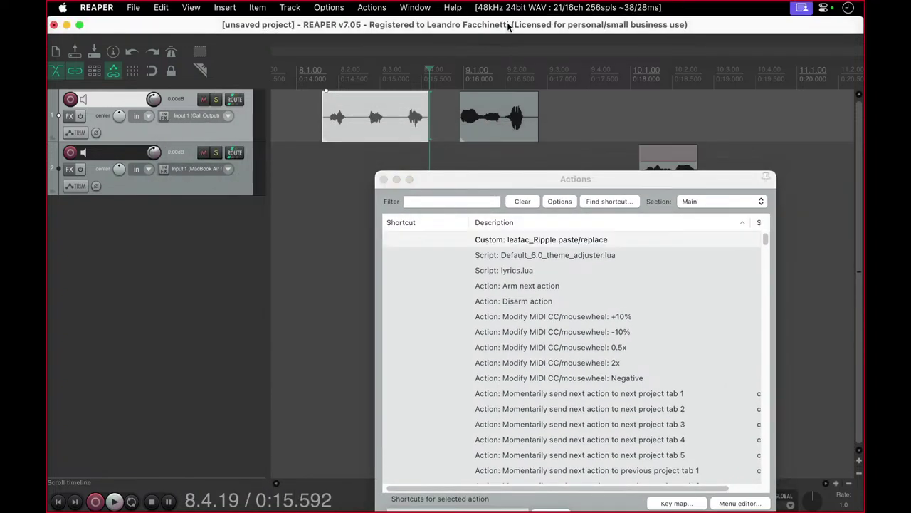
key("super+z")
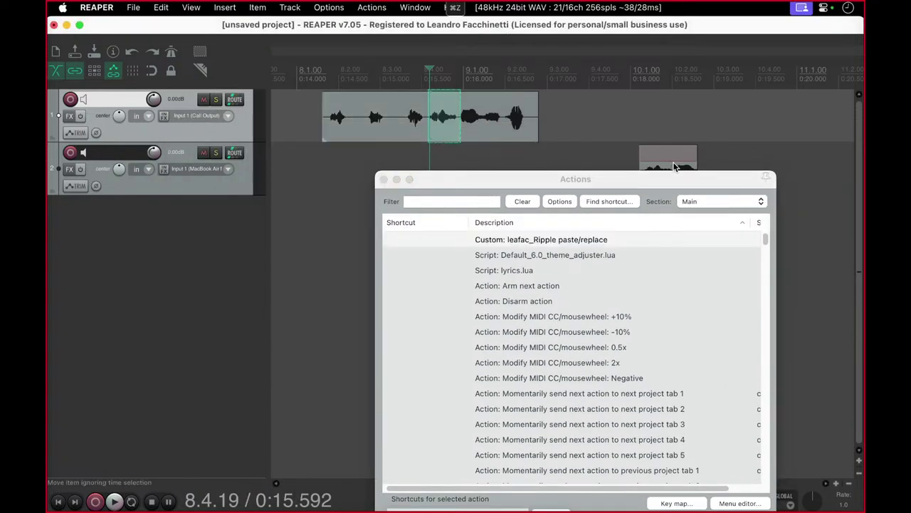
left_click(672, 169)
key("super+c")
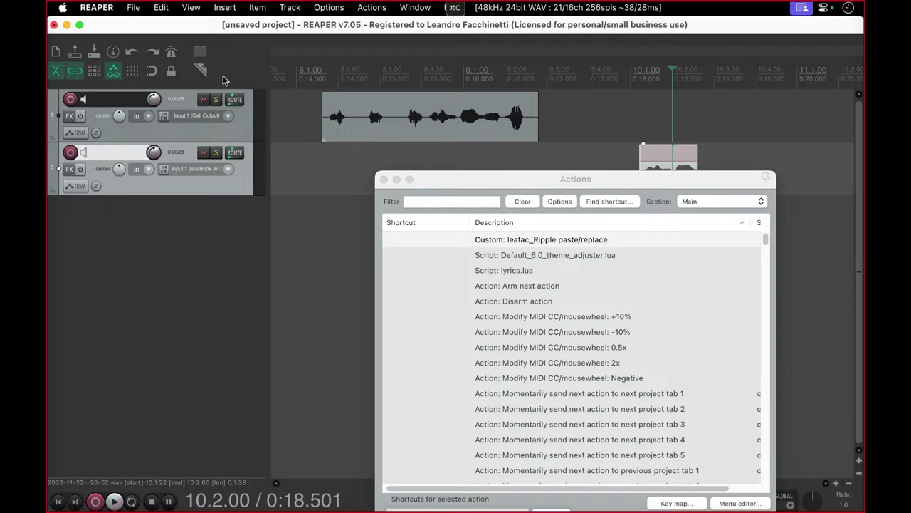
- Enable razor editing, mark the area from about 0:15.6 to 0:16.0 on track 1, and place the edit cursor at its start
left_click(200, 70)
left_click_drag(420, 134, 438, 134)
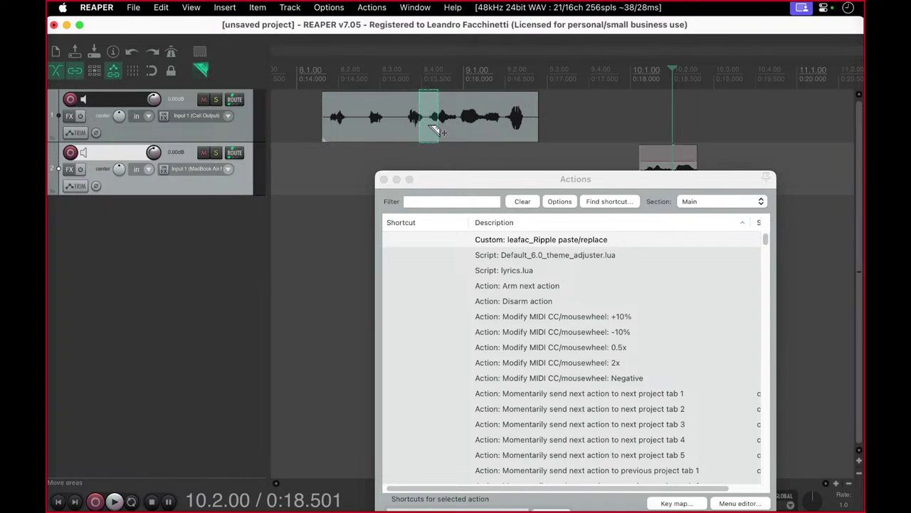
left_click(478, 159)
left_click_drag(430, 132, 464, 129)
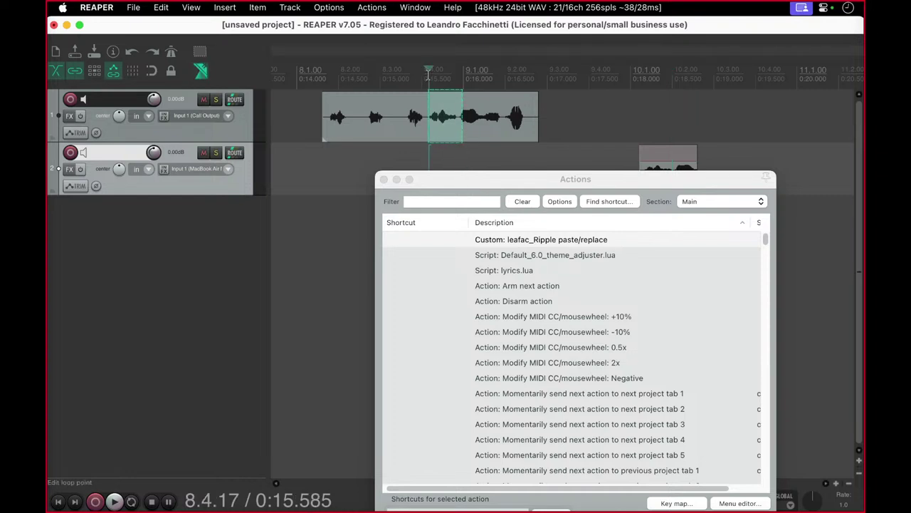
- Try the Ripple paste/replace custom action on the razor area with track 2 selected, and undo its changes
left_click_drag(502, 175, 542, 113)
left_click_drag(618, 121, 675, 113)
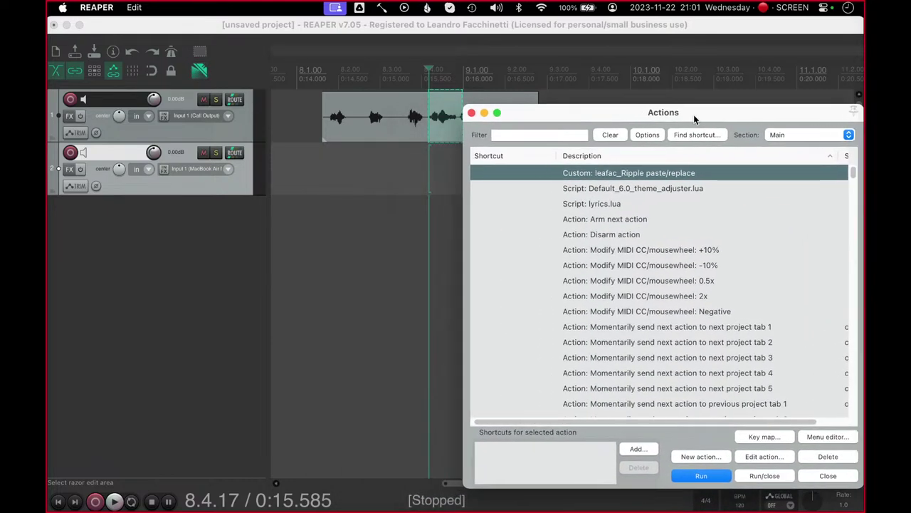
left_click(720, 482)
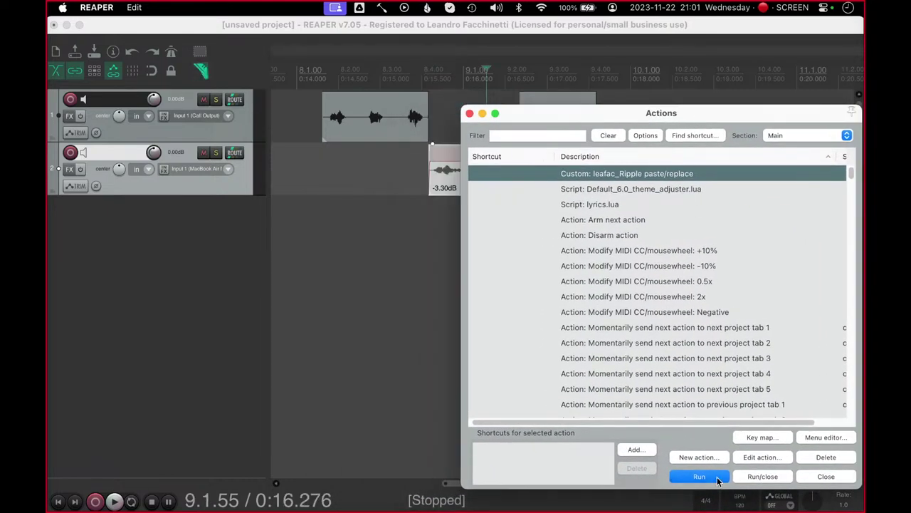
left_click_drag(605, 114, 613, 211)
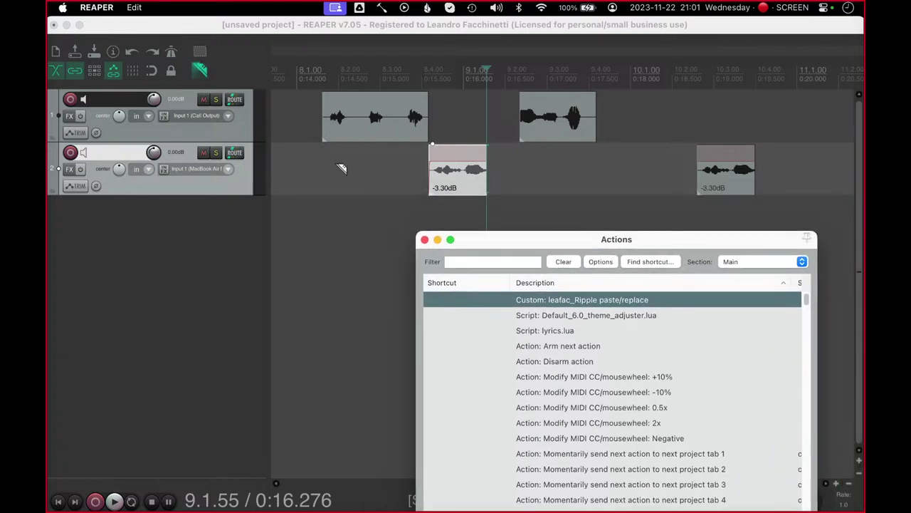
left_click(447, 41)
key("super+z")
key("super+z")
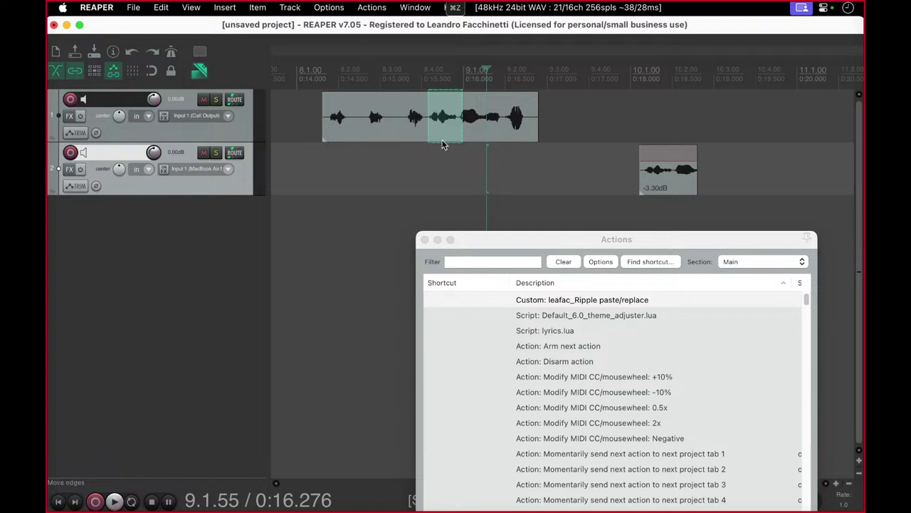
- Try the custom action with the edit cursor at the razor area's start and track 1 selected, and undo its changes
left_click(430, 97)
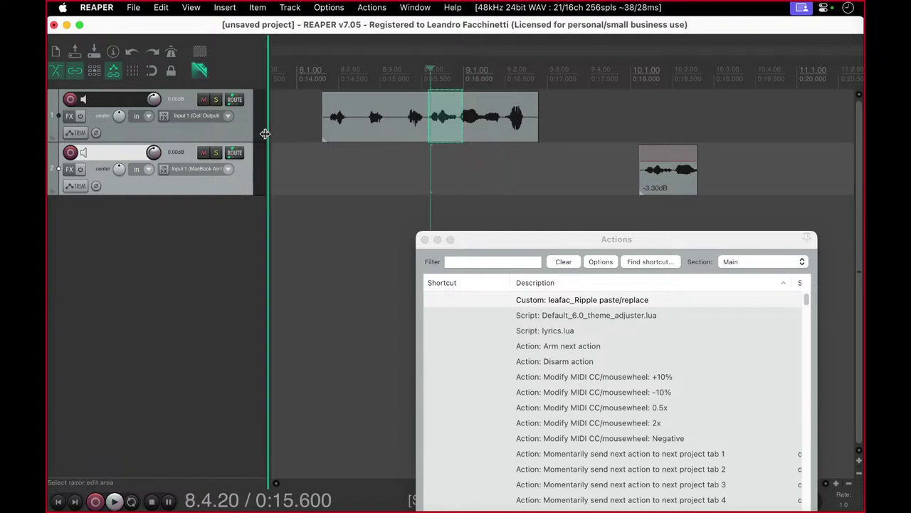
left_click(242, 128)
left_click_drag(609, 235, 651, 94)
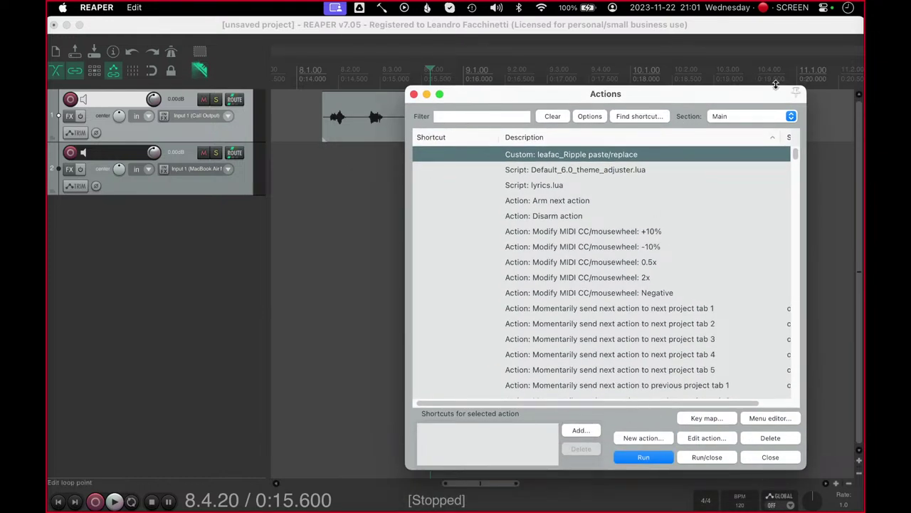
left_click_drag(805, 89, 804, 269)
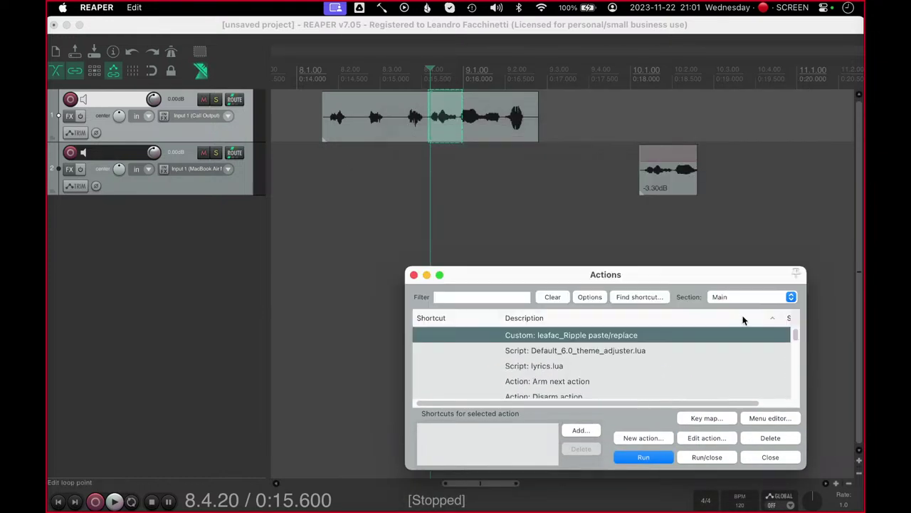
left_click(656, 463)
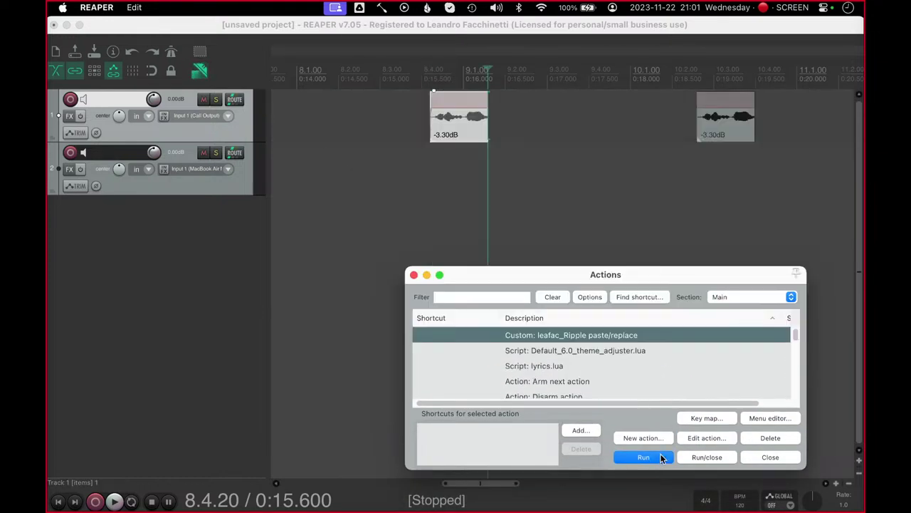
left_click(527, 184)
key("super+z")
key("super+shift+z")
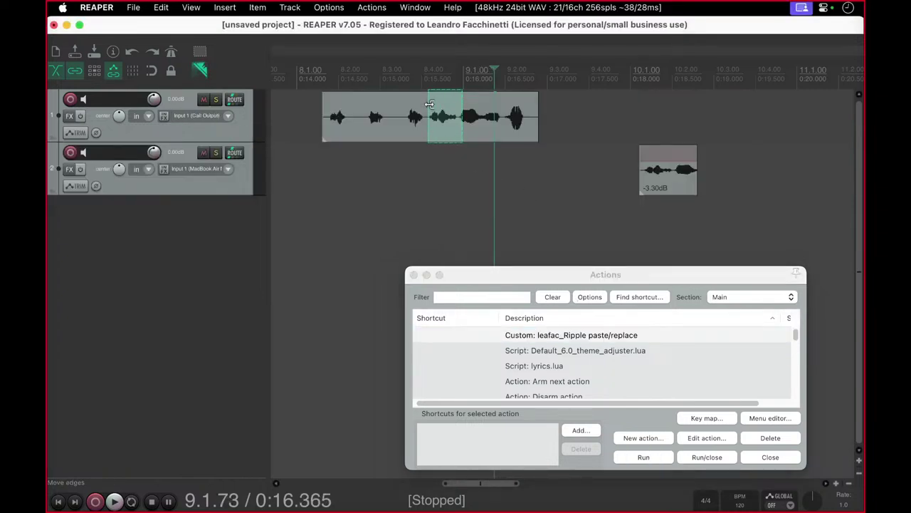
- Reposition the edit cursor to the razor area's start, reselect track 1, rerun the custom action, and undo its changes
left_click(428, 77)
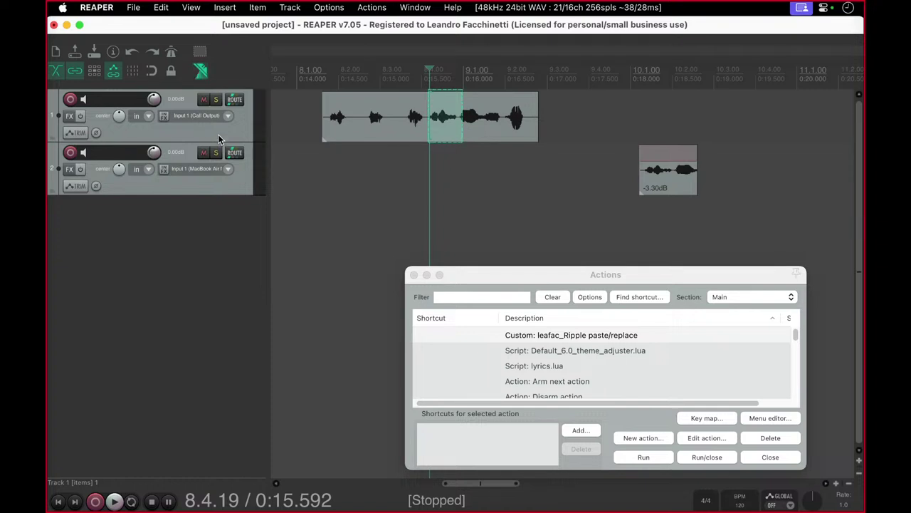
left_click(218, 134)
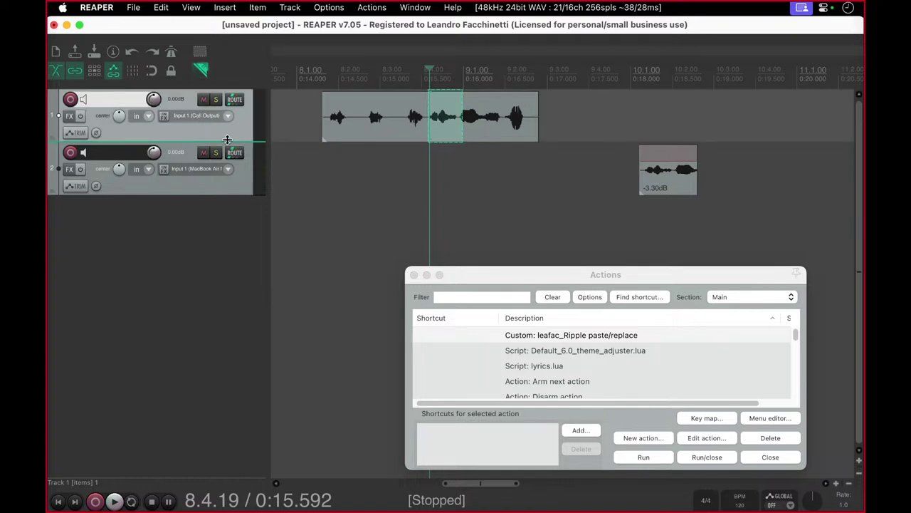
left_click(624, 335)
left_click(648, 455)
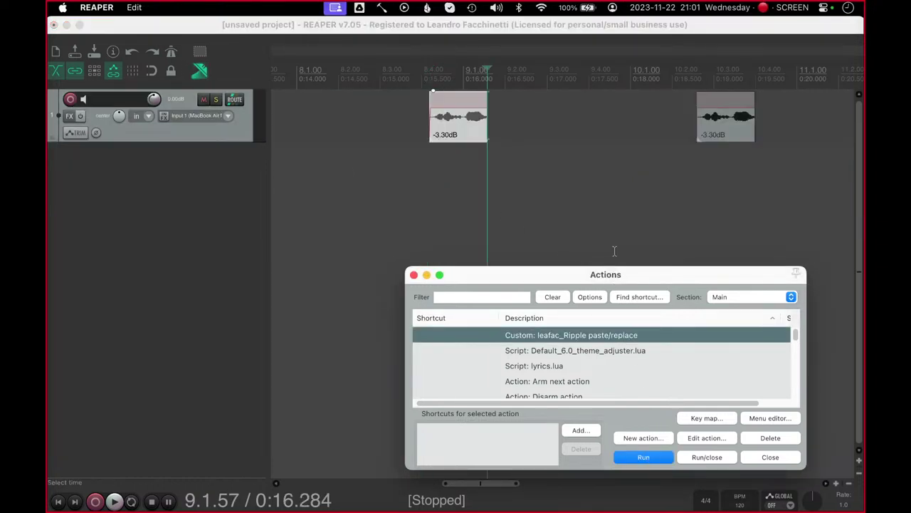
left_click(518, 176)
key("super+z")
key("super+z")
key("super+z")
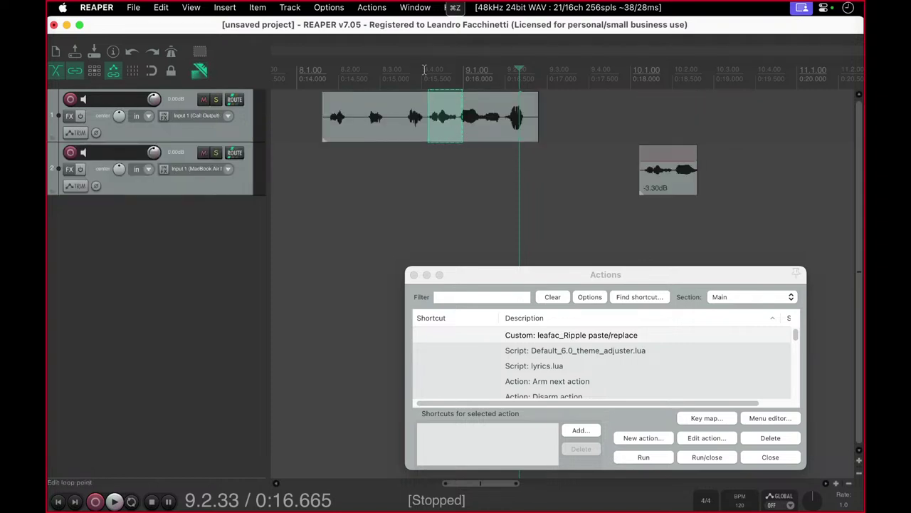
- Try a manual delete with track 1 selected and the razor area marked, undo the track deletion, and reselect track 1
left_click(430, 67)
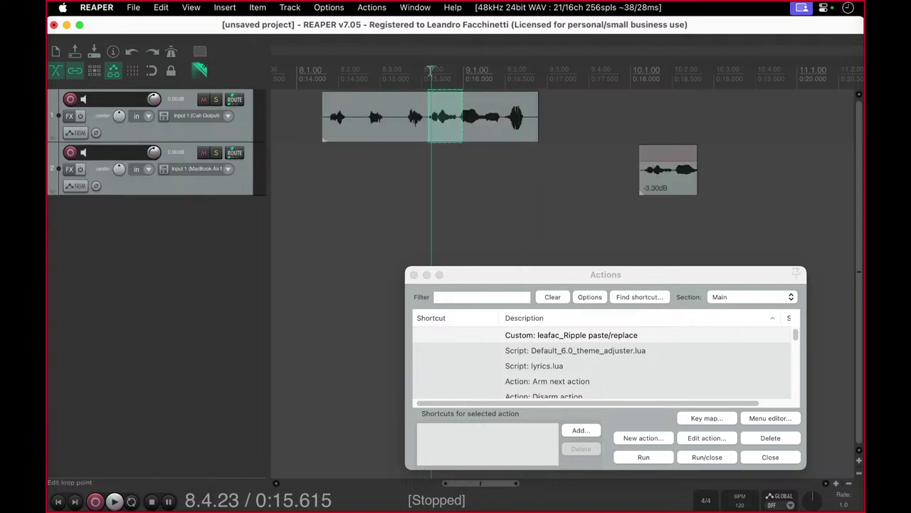
left_click(242, 128)
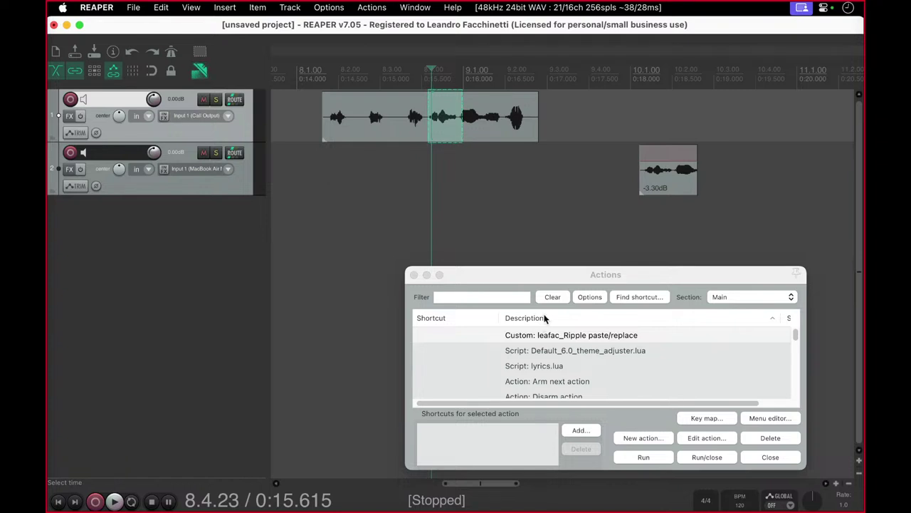
key("Delete")
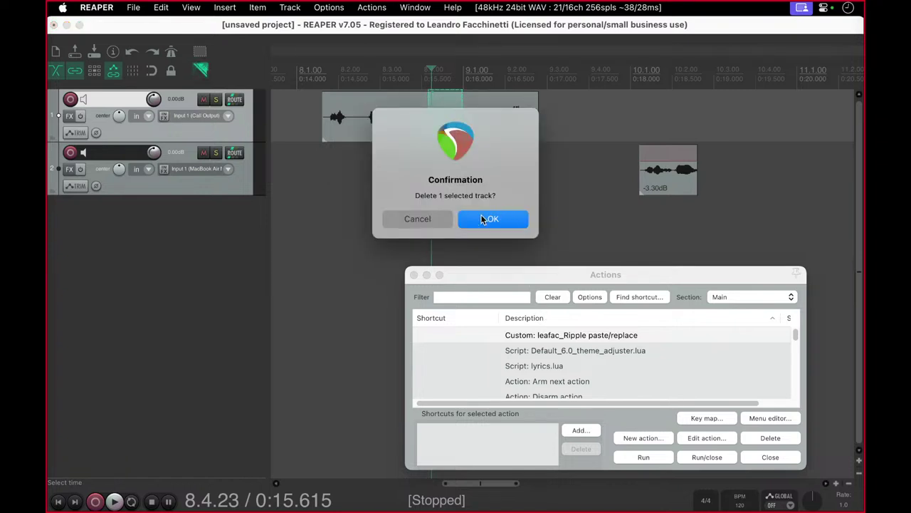
left_click(481, 217)
key("super+z")
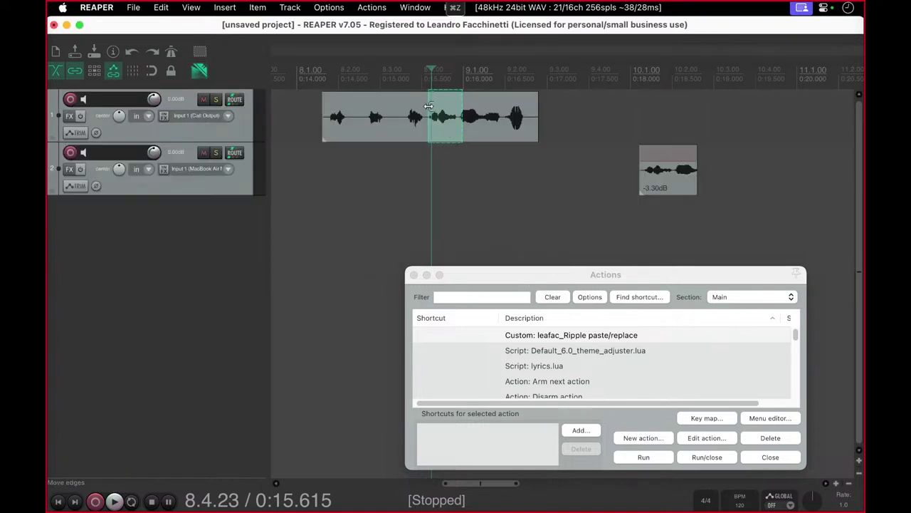
left_click(427, 117)
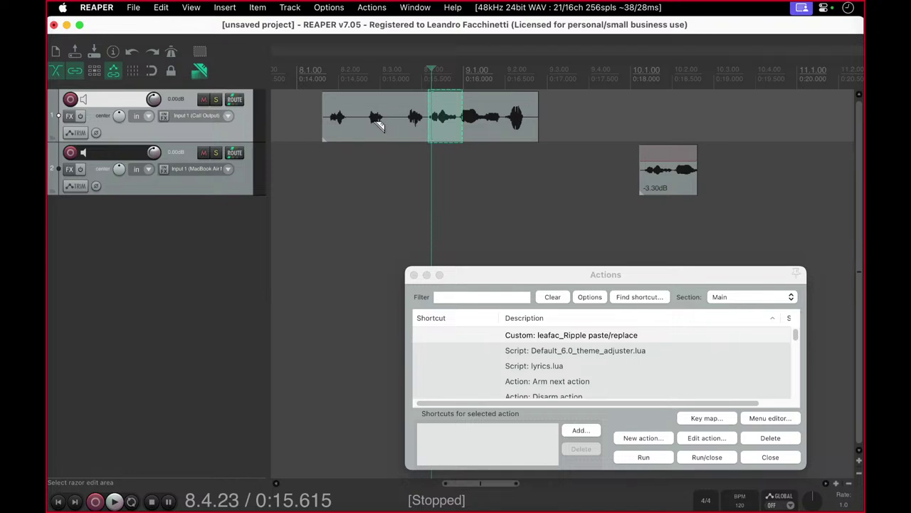
- Try the Ripple paste/replace custom action with the edit cursor exactly at the razor area's left edge, and undo its changes
left_click(429, 114)
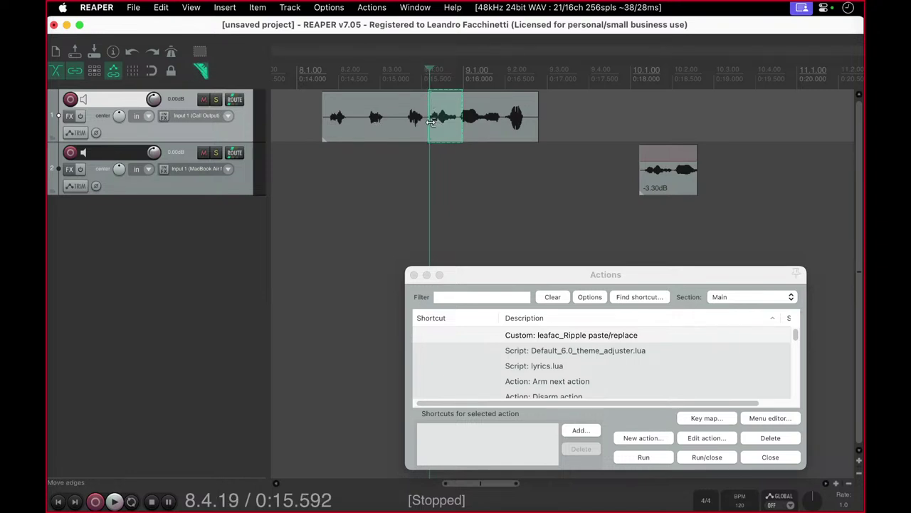
key("F2")
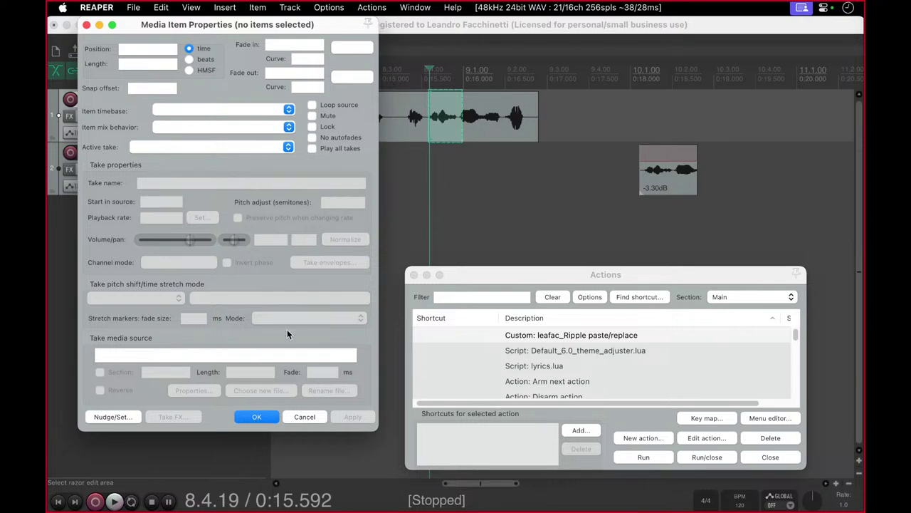
left_click(305, 417)
left_click(619, 351)
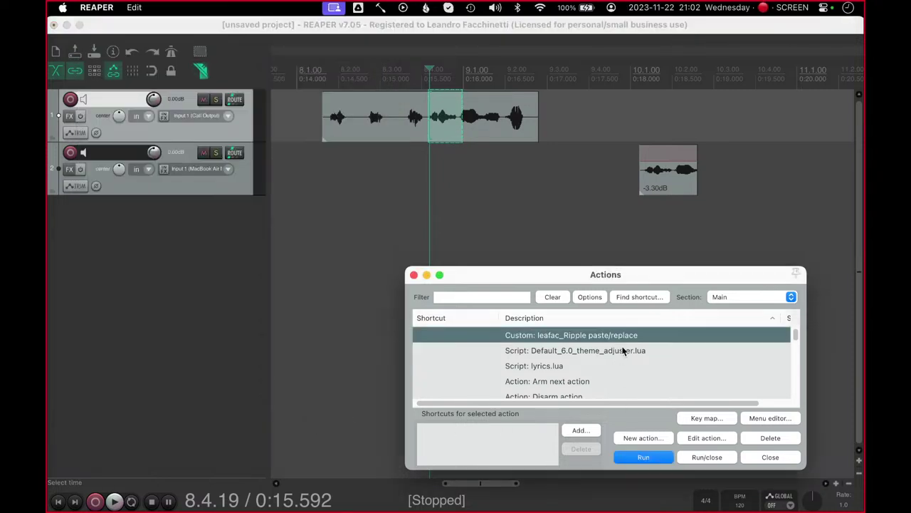
left_click(657, 454)
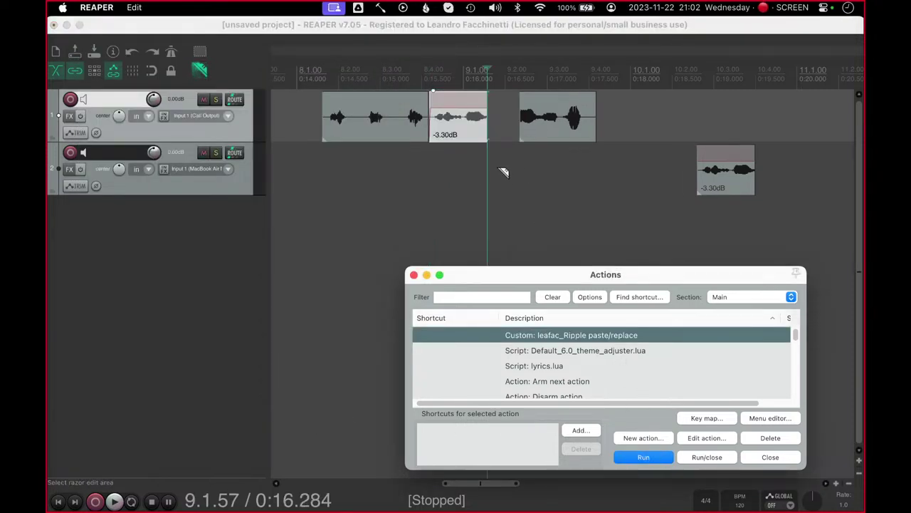
left_click(463, 37)
key("super+z")
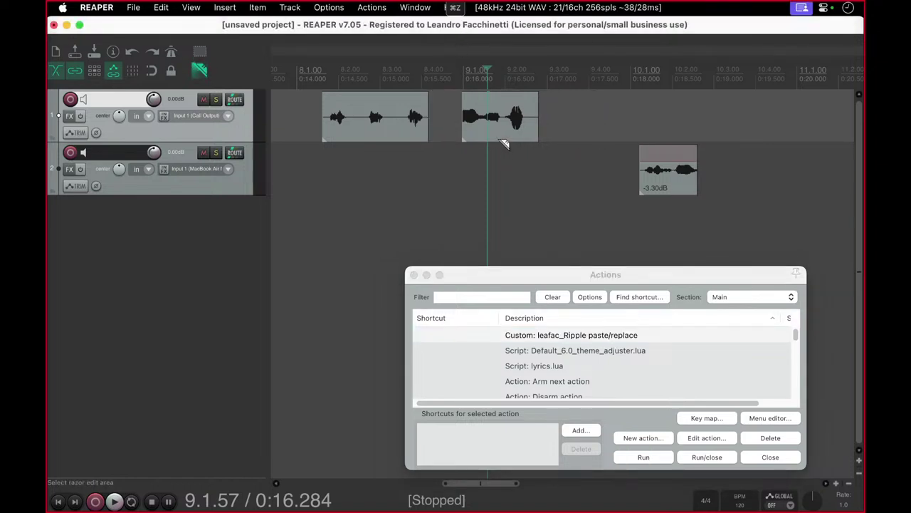
key("super+z")
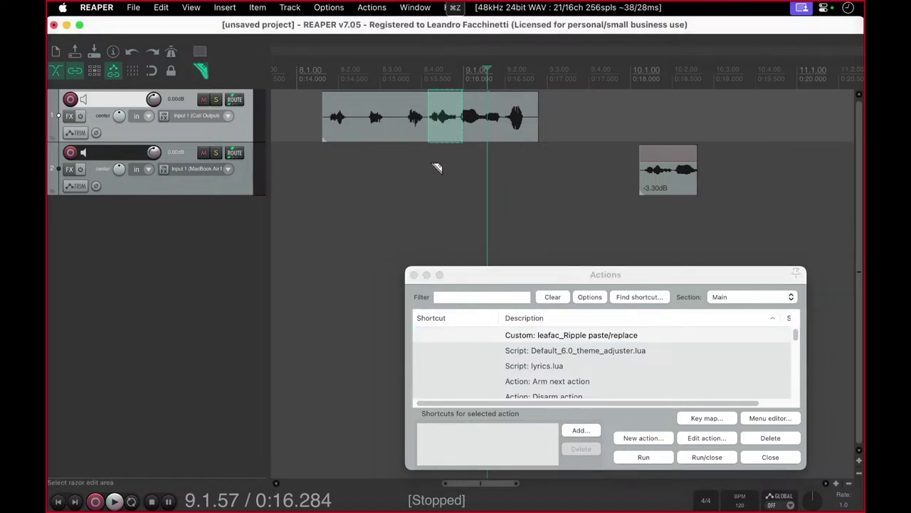
- Search the action list for "set cursor" and examine the matches for one that uses razor edits, clearing the filter when done
left_click_drag(599, 272, 598, 239)
left_click(457, 266)
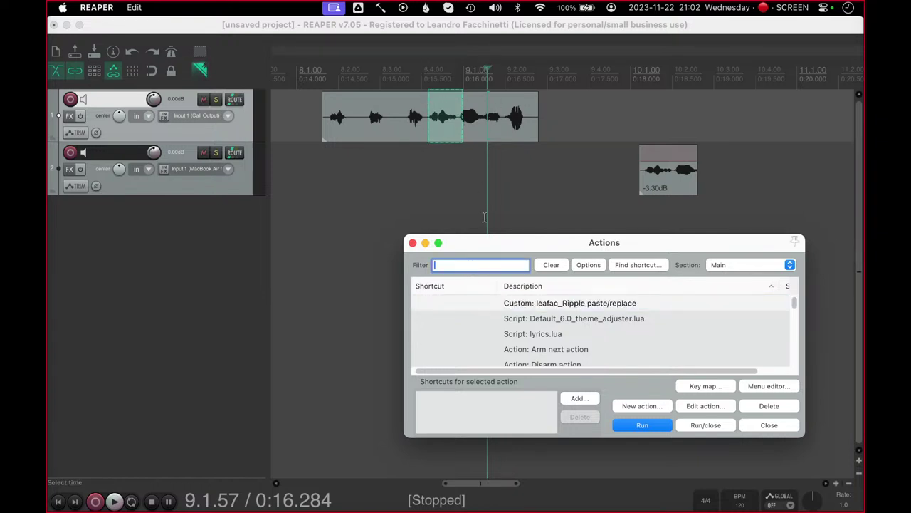
type("set cursor")
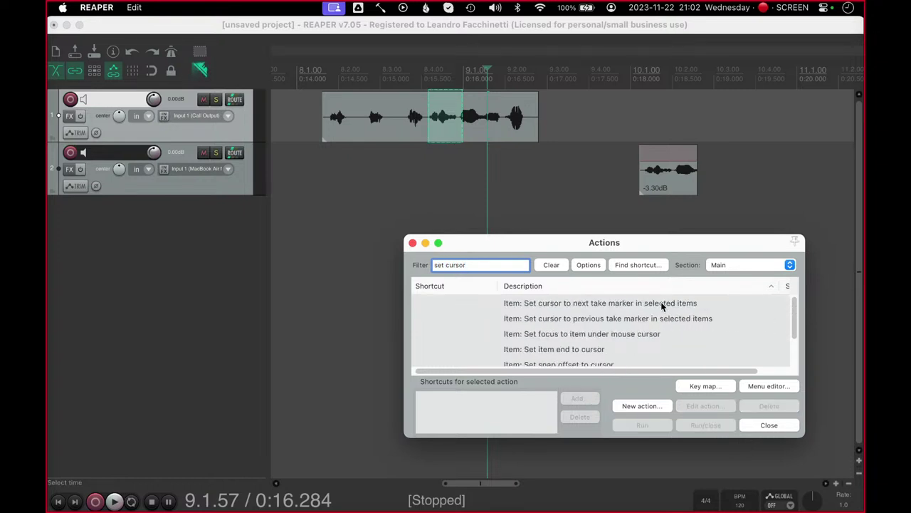
left_click_drag(794, 326, 796, 351)
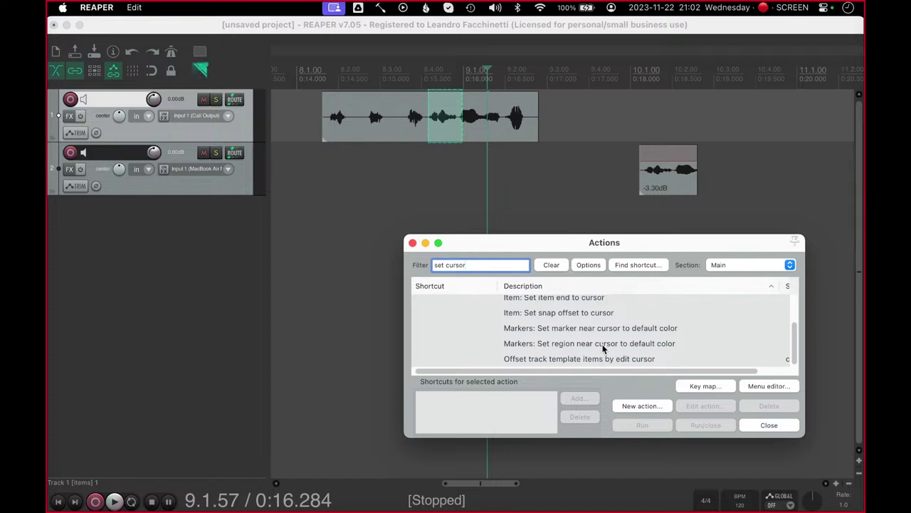
scroll(676, 328, "up", 1)
scroll(677, 328, "up", 2)
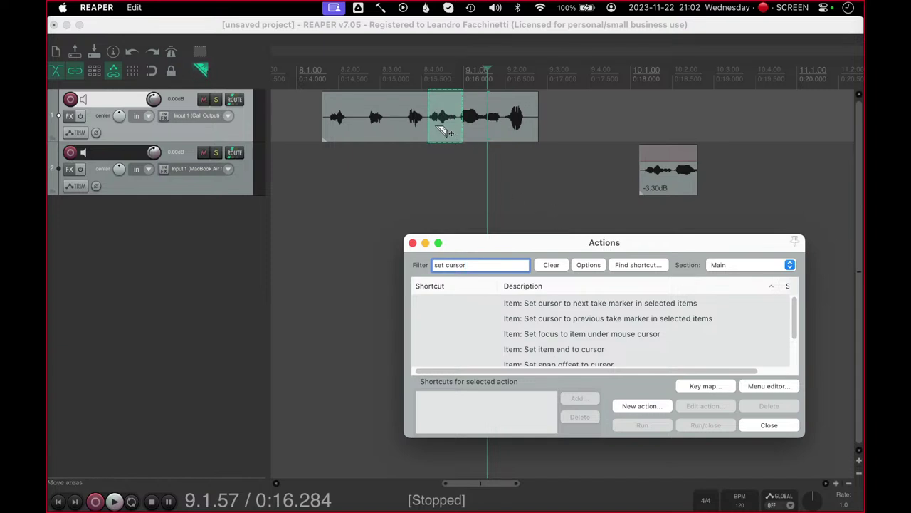
left_click_drag(602, 243, 567, 235)
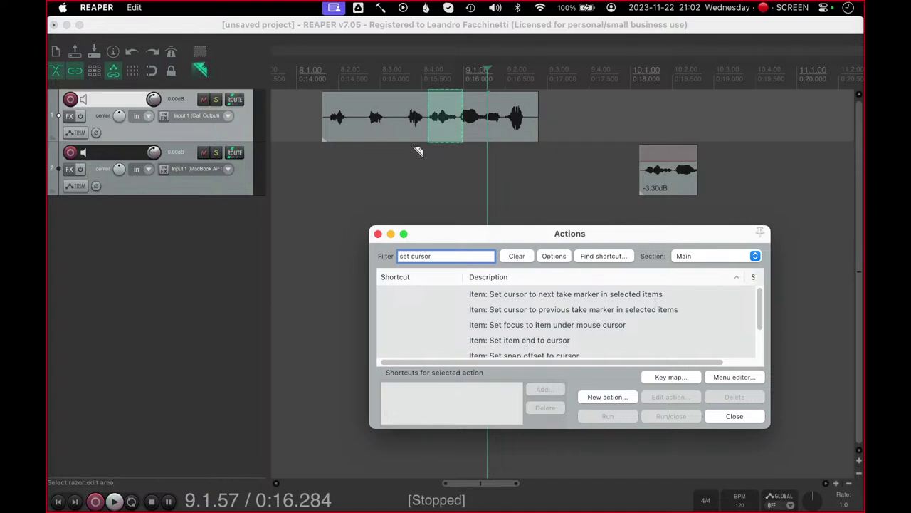
left_click(522, 256)
left_click_drag(520, 237, 513, 221)
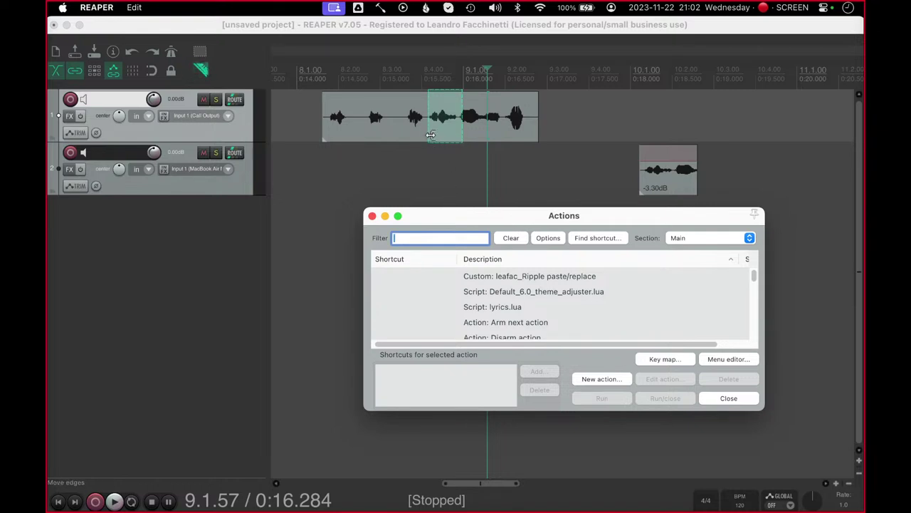
- Start a new ReaScript and create a folder named leafac inside REAPER's Scripts folder for it
left_click(607, 379)
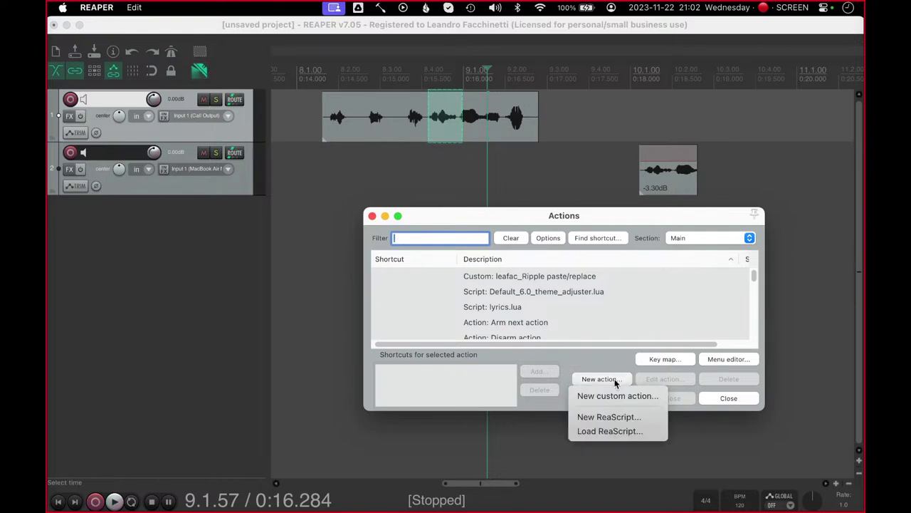
left_click(619, 419)
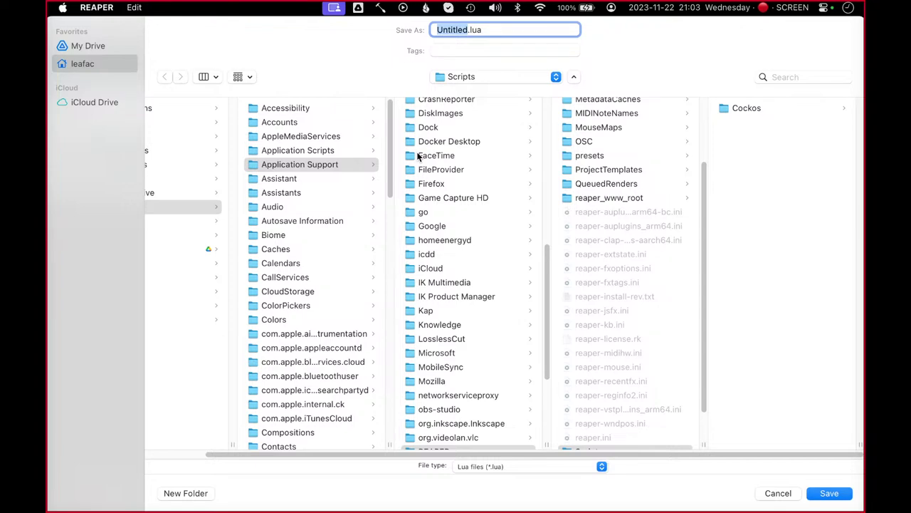
scroll(518, 379, "up", 1)
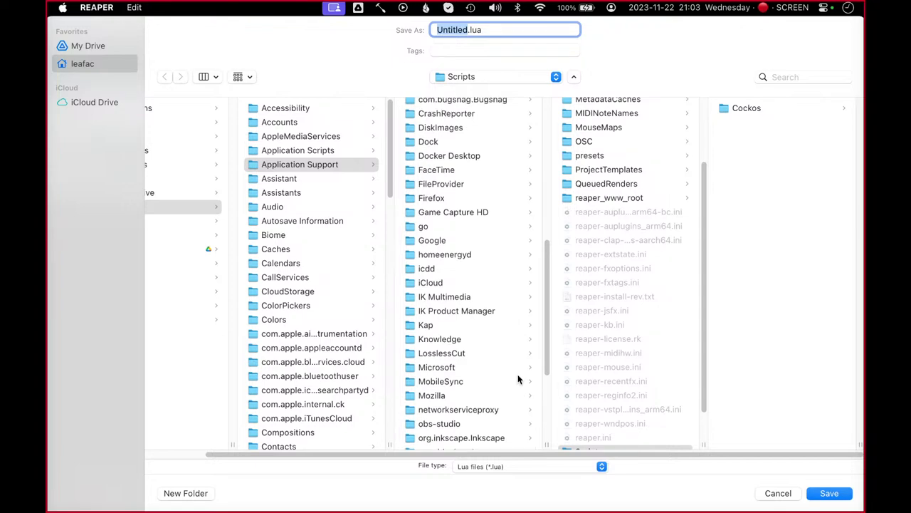
scroll(498, 352, "up", 2)
scroll(492, 348, "down", 5)
scroll(498, 346, "up", 10)
scroll(501, 346, "down", 5)
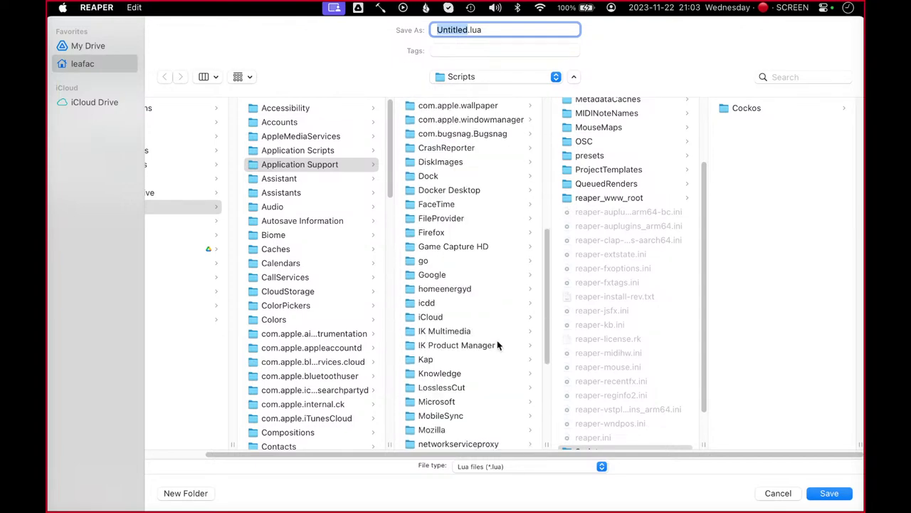
scroll(500, 342, "down", 8)
scroll(703, 283, "down", 3)
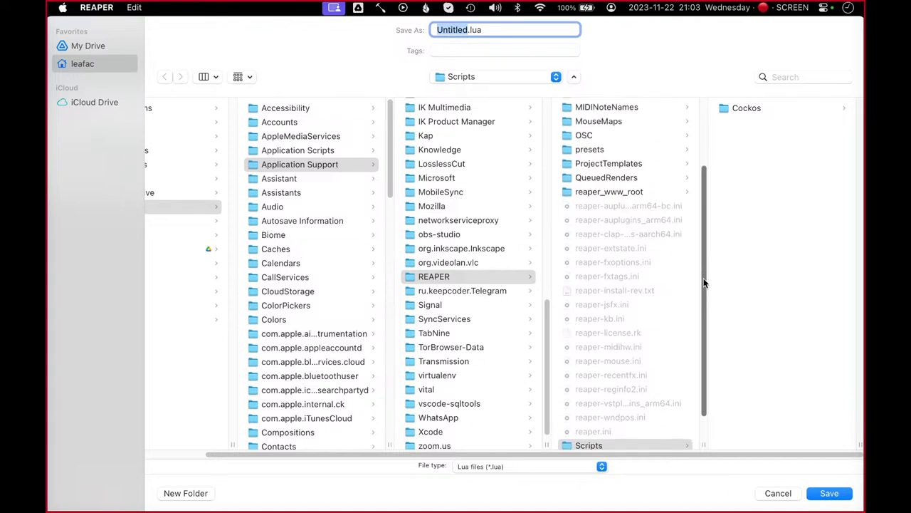
scroll(703, 299, "down", 2)
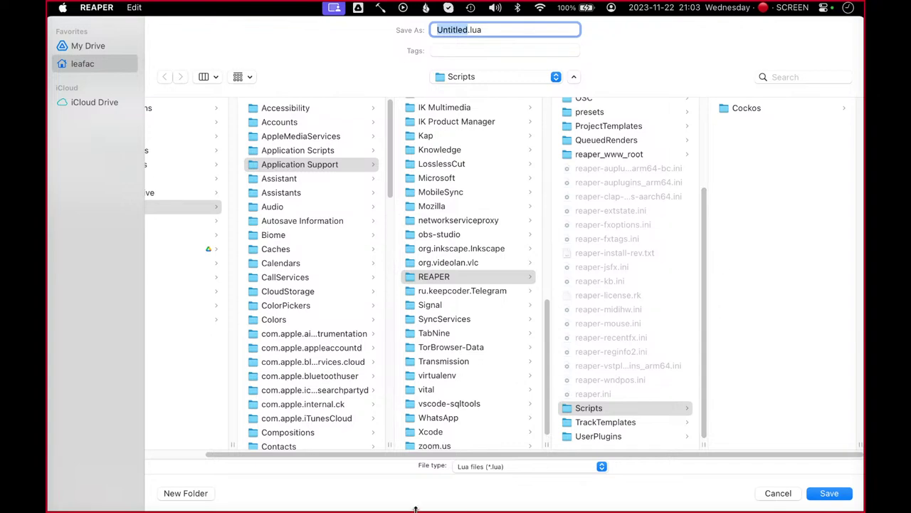
left_click(192, 492)
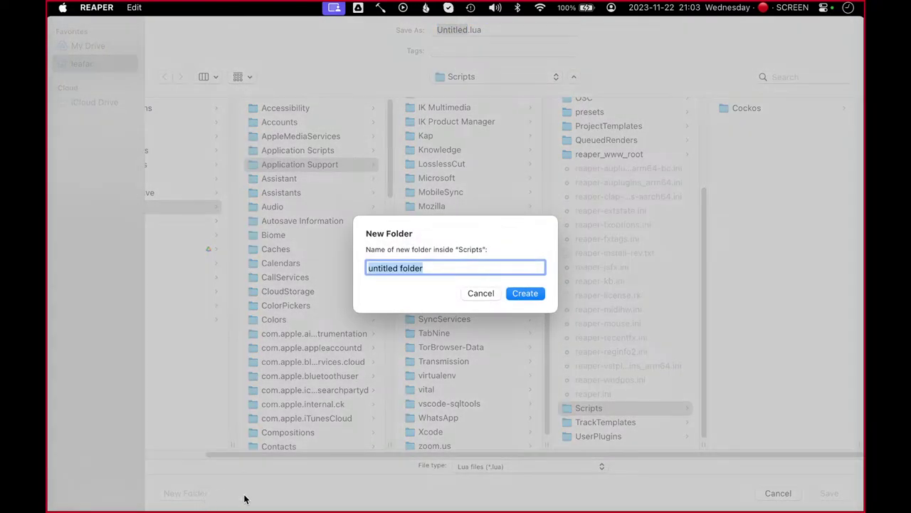
type("leafac")
key("Return")
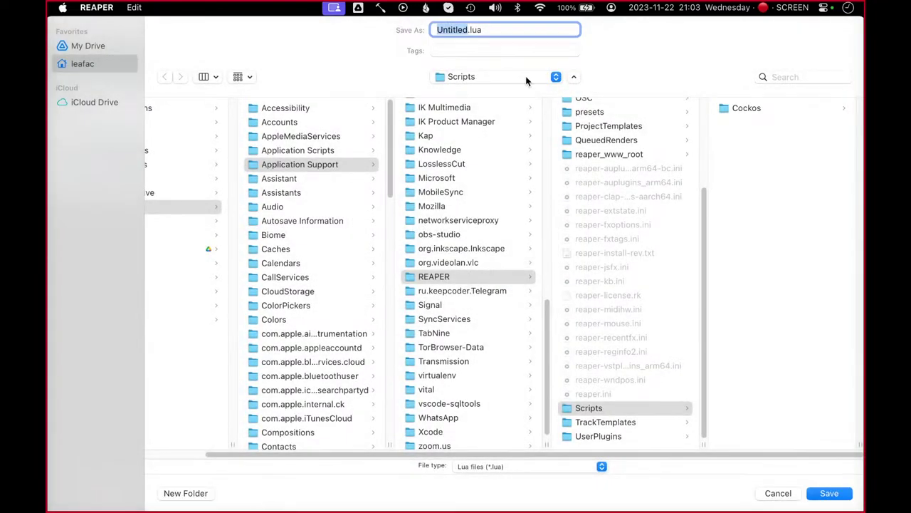
- Save the new Lua script as leafac_Ripple paste.lua in the leafac folder
type("leafac_")
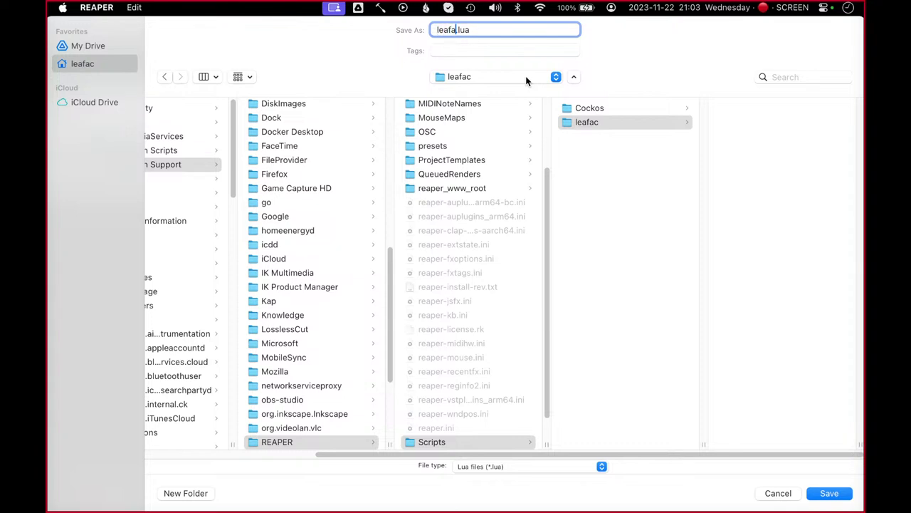
type("Ripple paste")
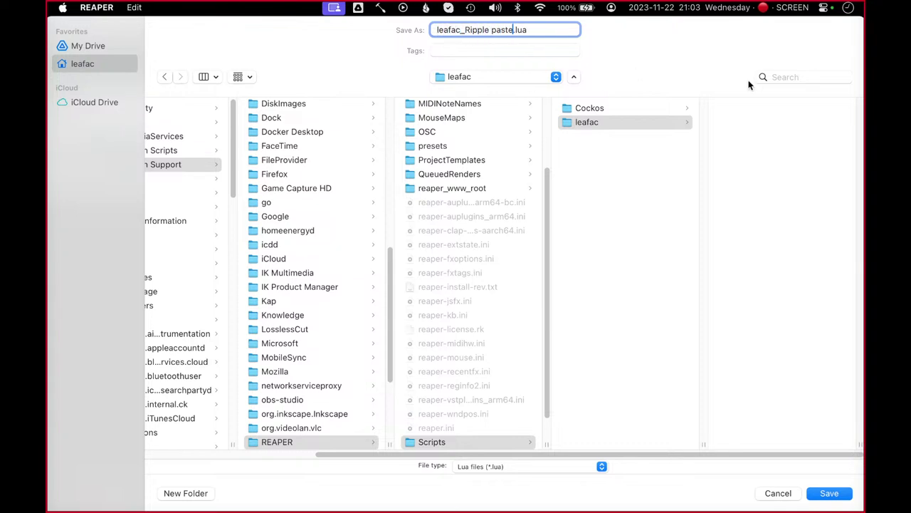
left_click(830, 493)
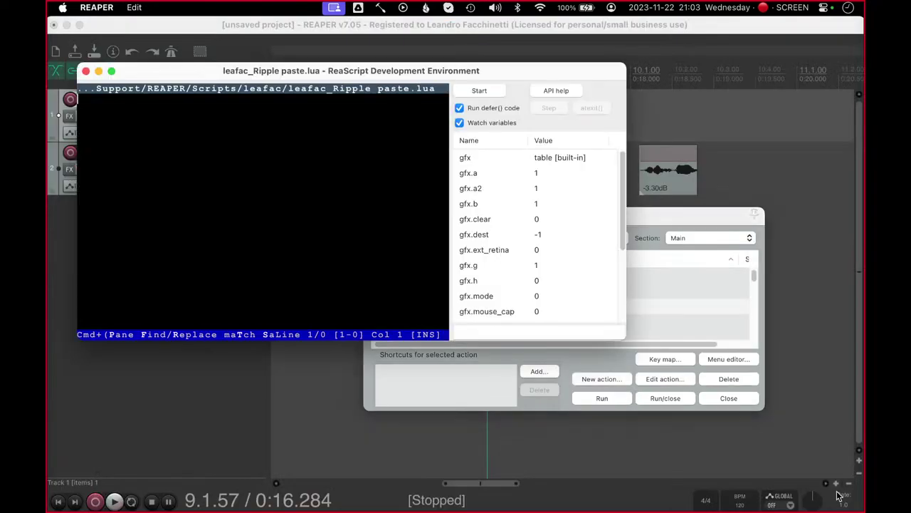
- Close the Actions window, then place the script editor below the tracks and make it narrower
left_click_drag(532, 76, 511, 71)
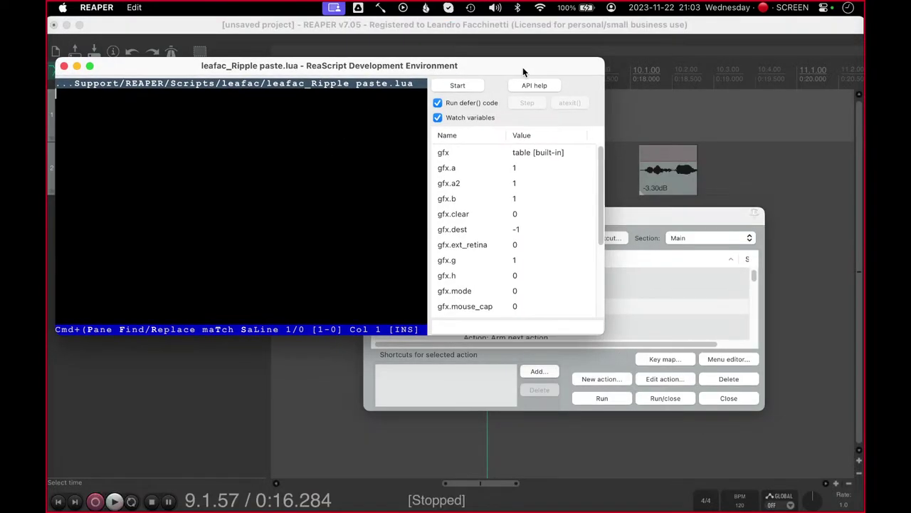
left_click_drag(670, 213, 733, 239)
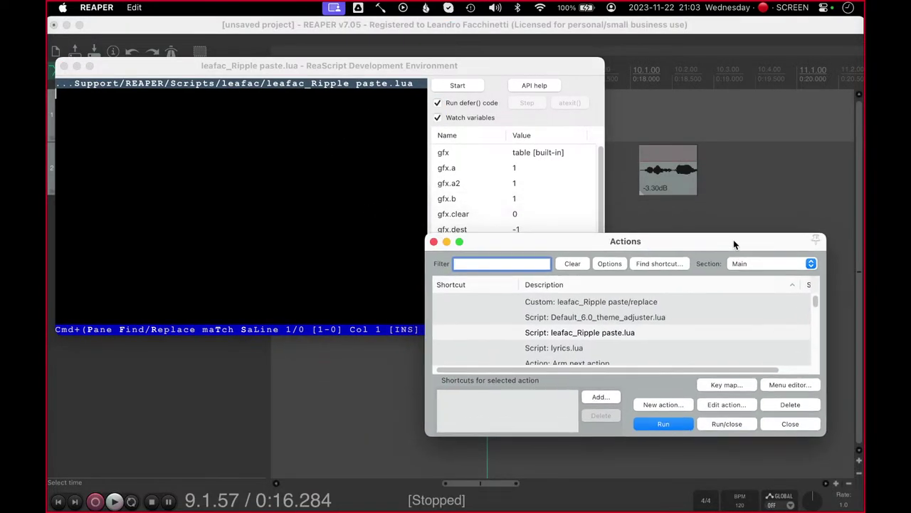
left_click(787, 424)
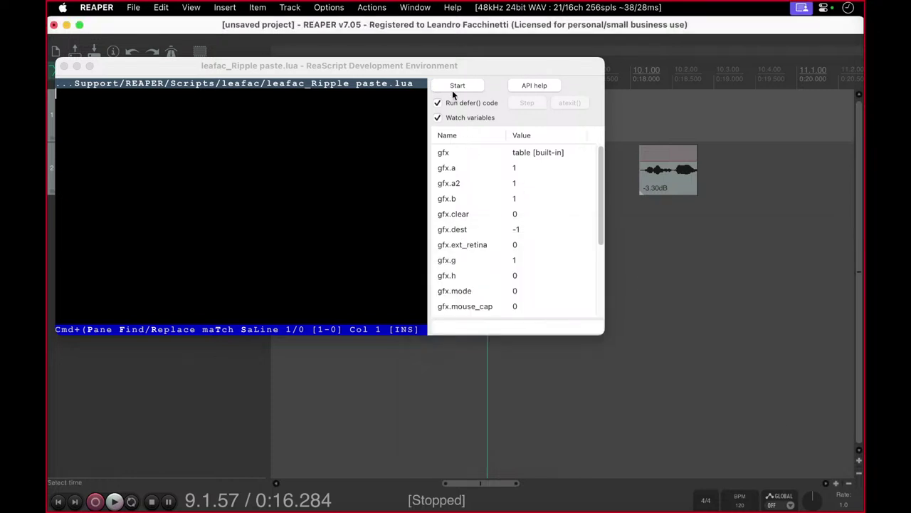
left_click_drag(452, 90, 678, 223)
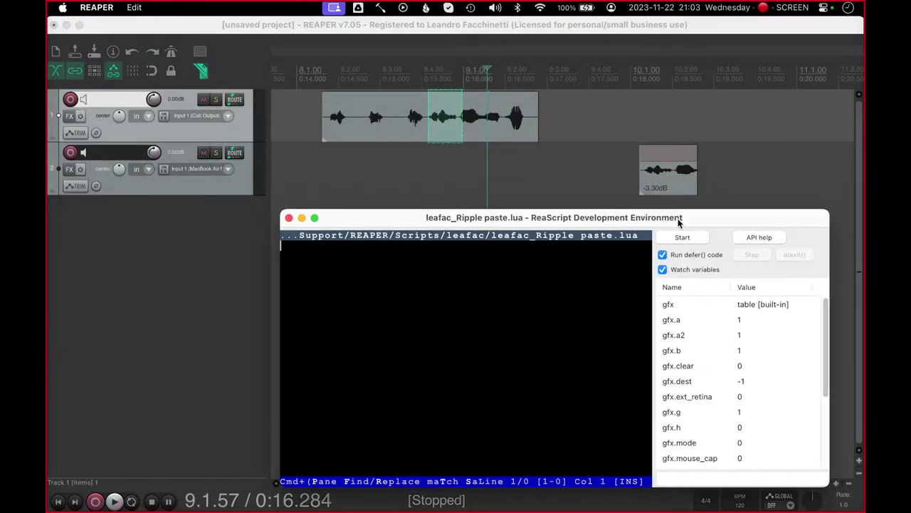
left_click_drag(826, 210, 728, 219)
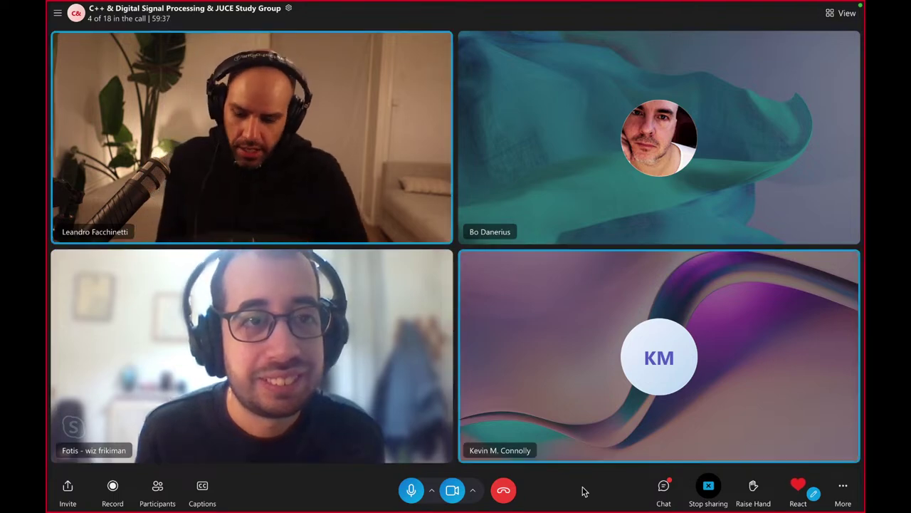
- Switch back to REAPER, close the script editor, and leave razor editing with the razor area cleared
key("ctrl+Left")
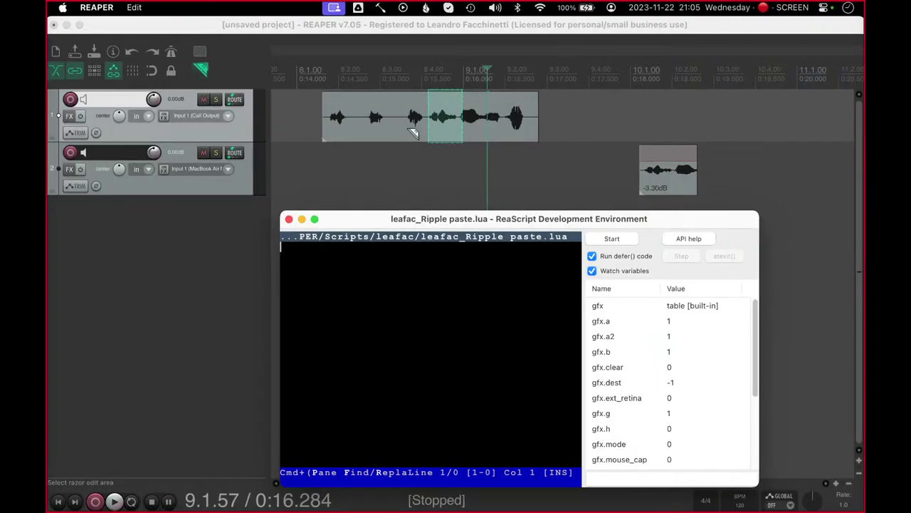
left_click(203, 71)
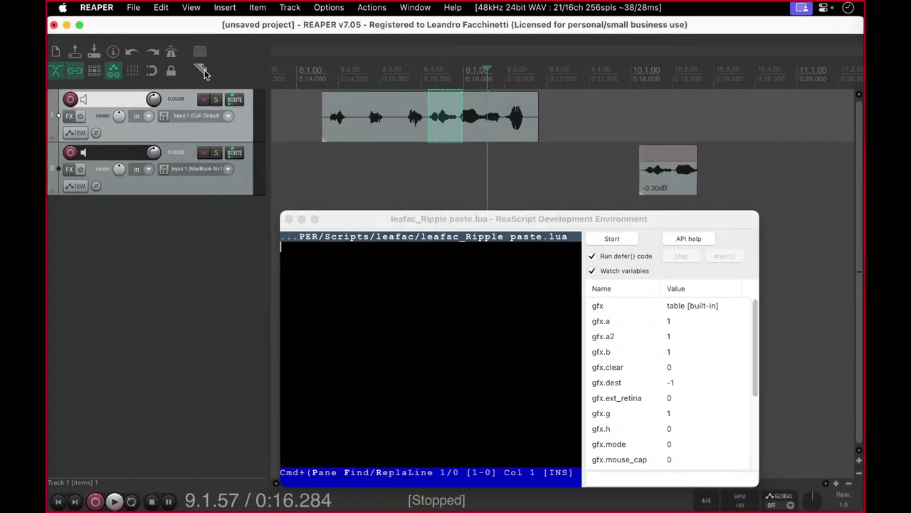
left_click(373, 221)
key("super+w")
left_click(383, 183)
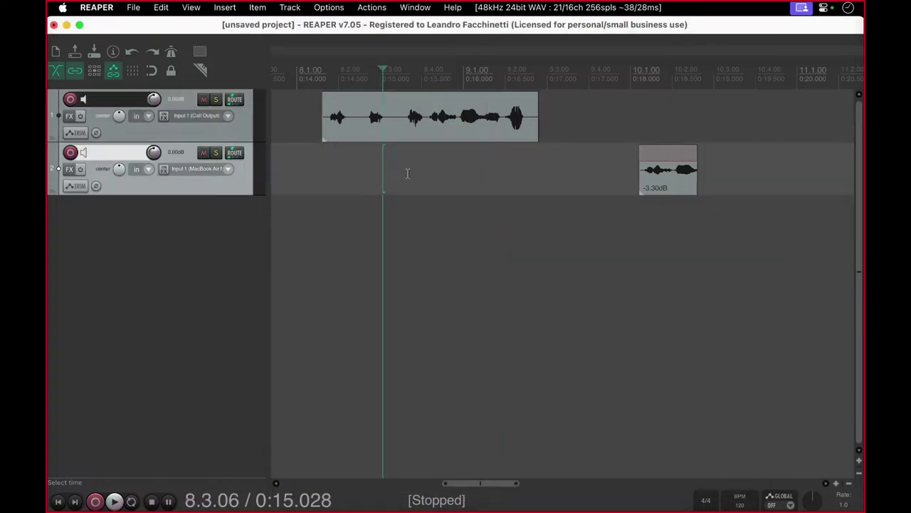
- Try a dynamic split of the call audio item on track 1 with silent areas removed, and undo the split
left_click(387, 129)
key("d")
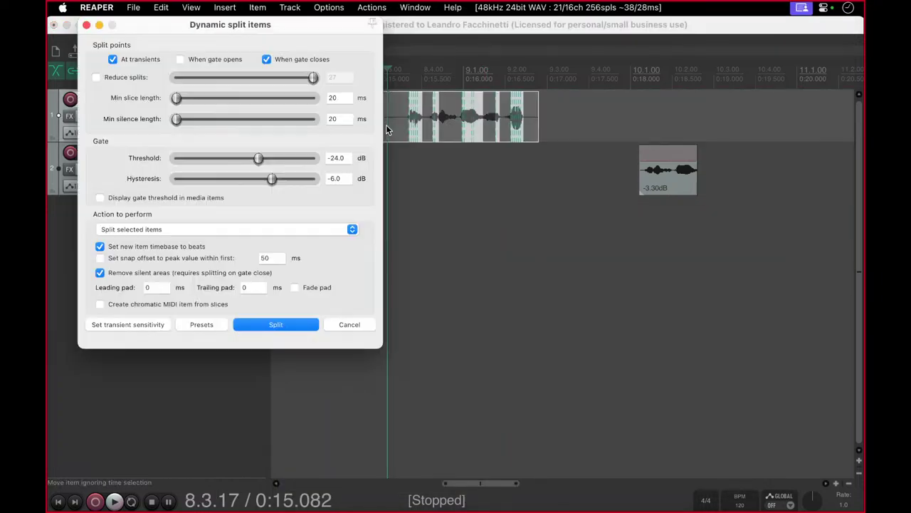
left_click_drag(129, 38, 246, 99)
left_click_drag(399, 90, 257, 77)
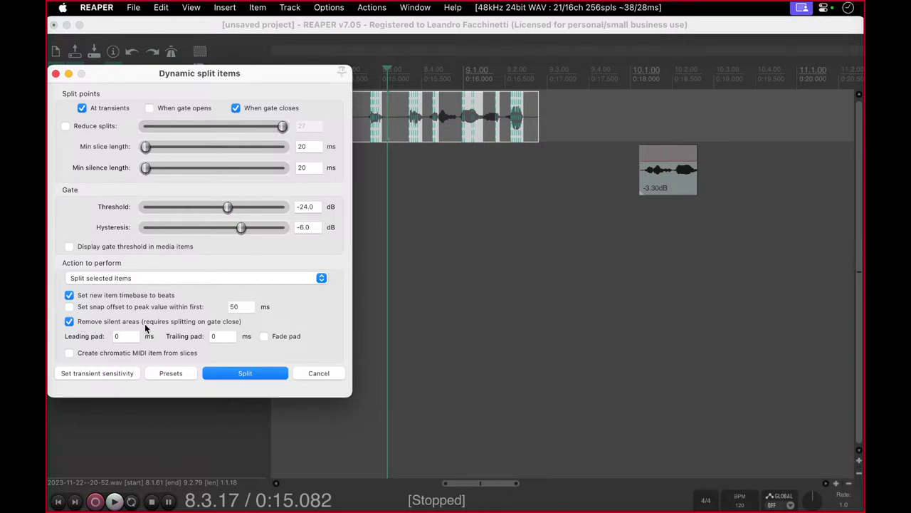
left_click(246, 375)
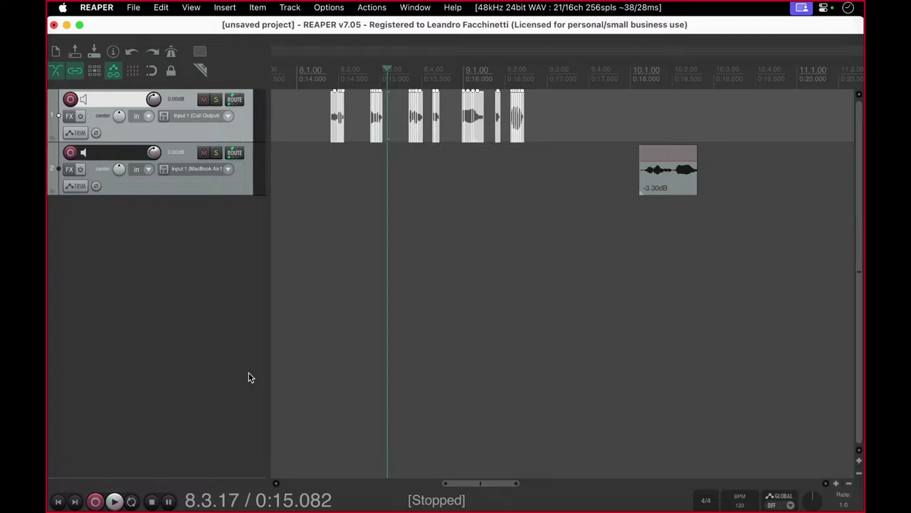
key("cmd+z")
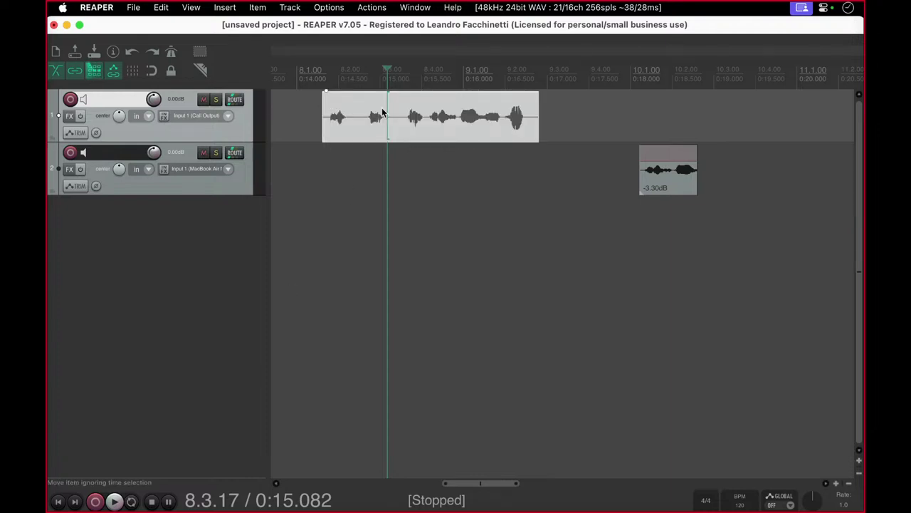
- Split the call audio item on track 1 with the current dynamic split settings again, and undo the split
left_click(382, 113)
key("d")
left_click(258, 375)
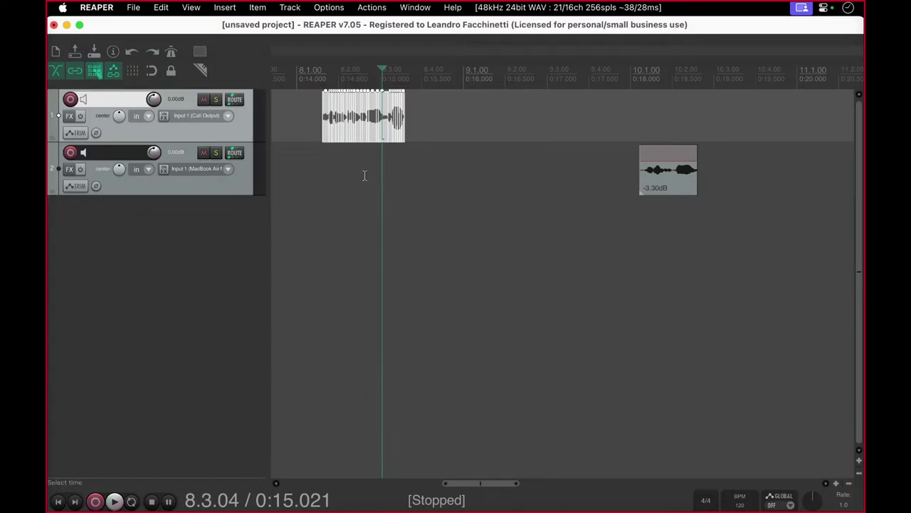
left_click(668, 187)
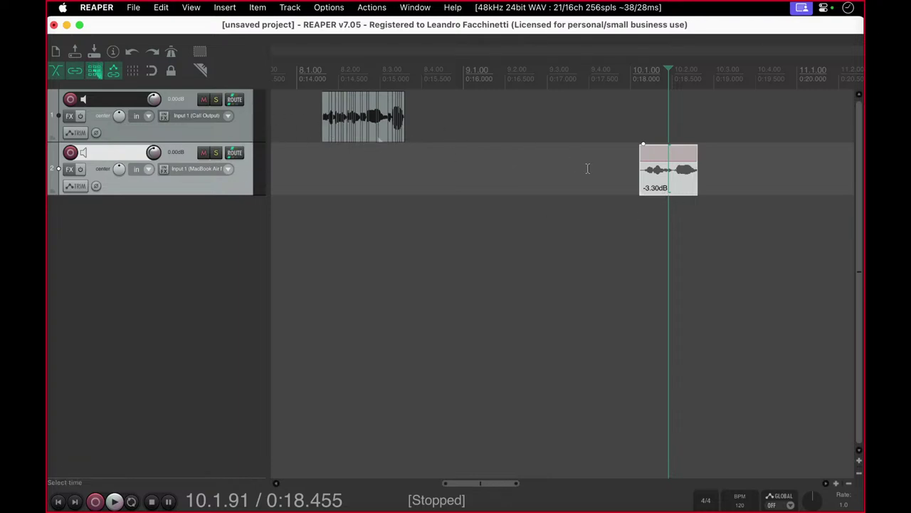
left_click(669, 186)
key("super+z")
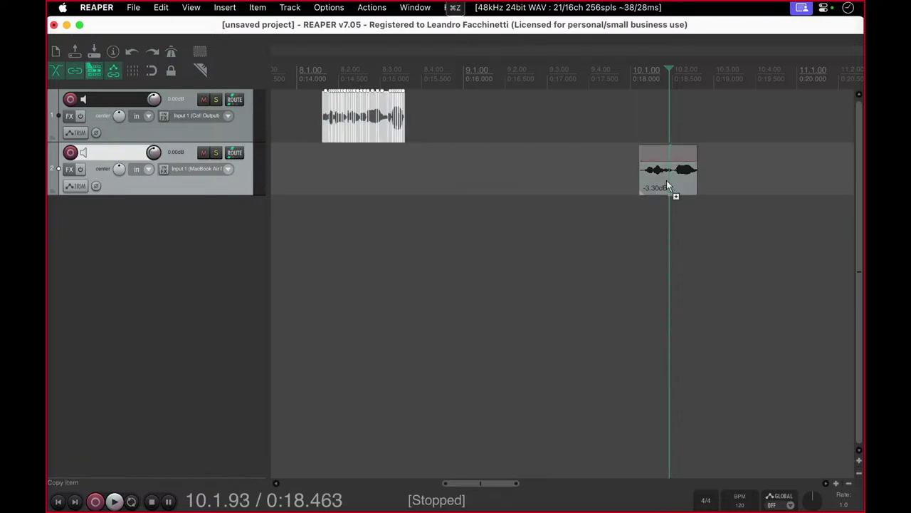
key("super+z")
- Move the -3.30 dB item on track 2 earlier, beneath the call audio item, starting at about 8.2.95
left_click_drag(675, 178, 413, 190)
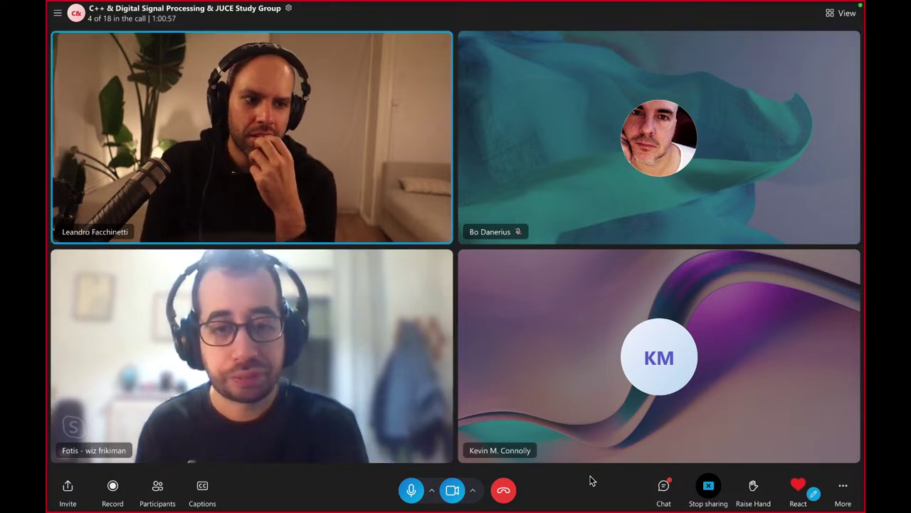
key("super+Tab")
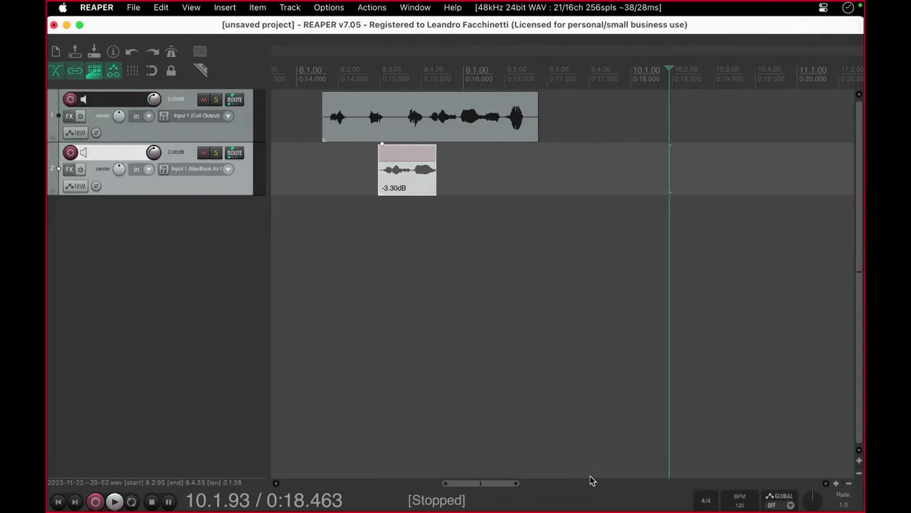
- Review the dynamic split settings for the call audio item on track 1, and close them without splitting
left_click(441, 118)
key("d")
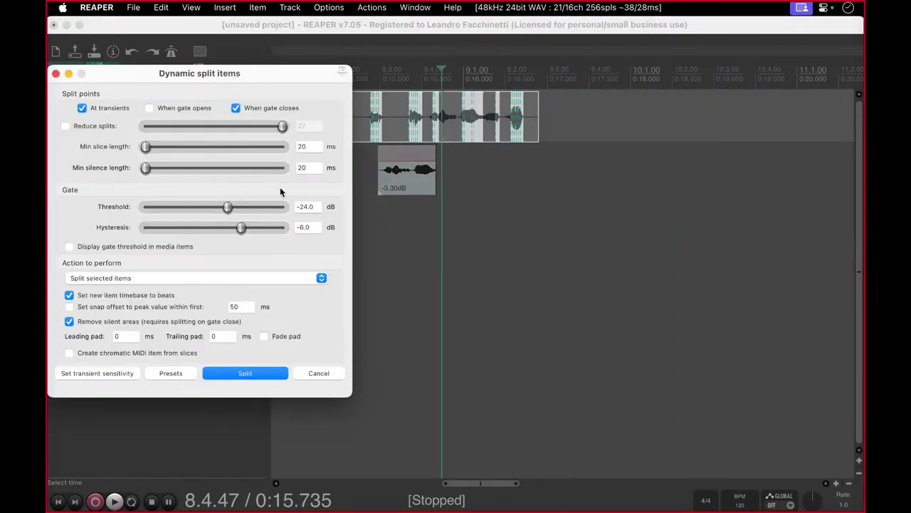
left_click_drag(339, 76, 404, 79)
key("Escape")
- Deselect the call audio item in REAPER, and switch to the video call to watch the other participant's shared screen
key("super+Tab")
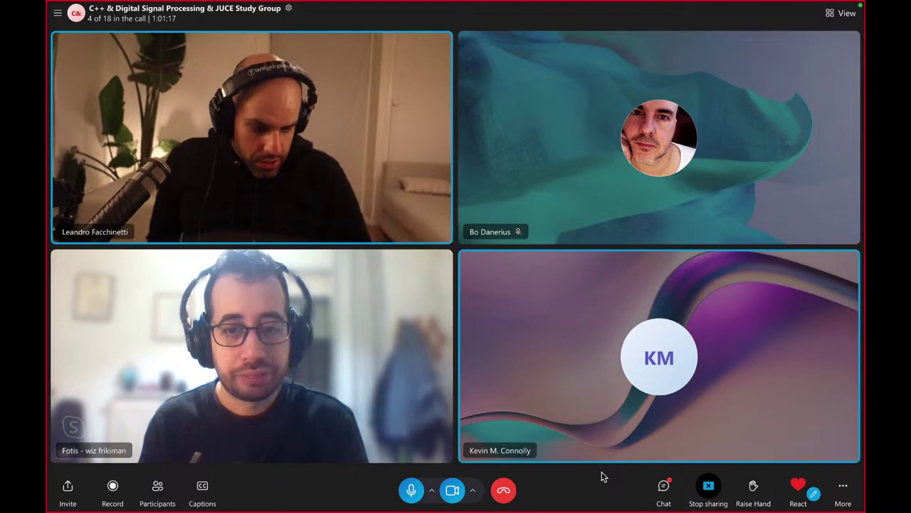
key("ctrl+Left")
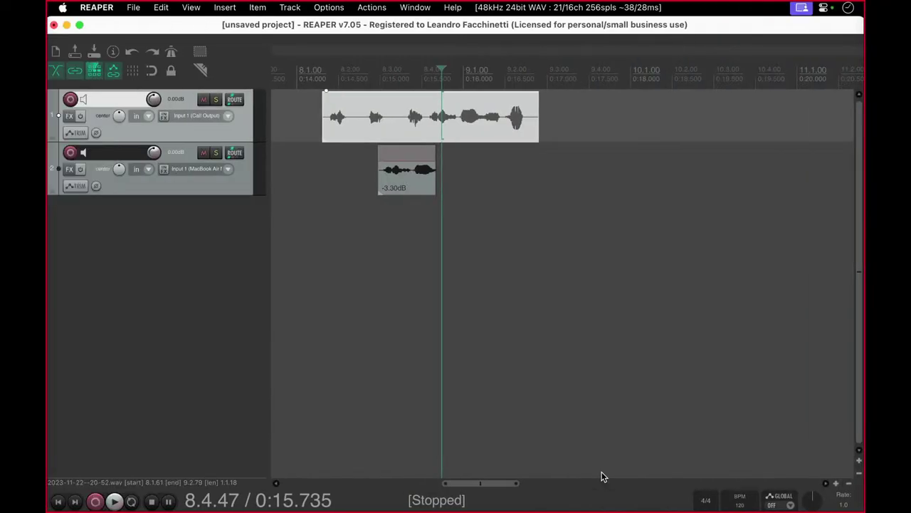
left_click(565, 229)
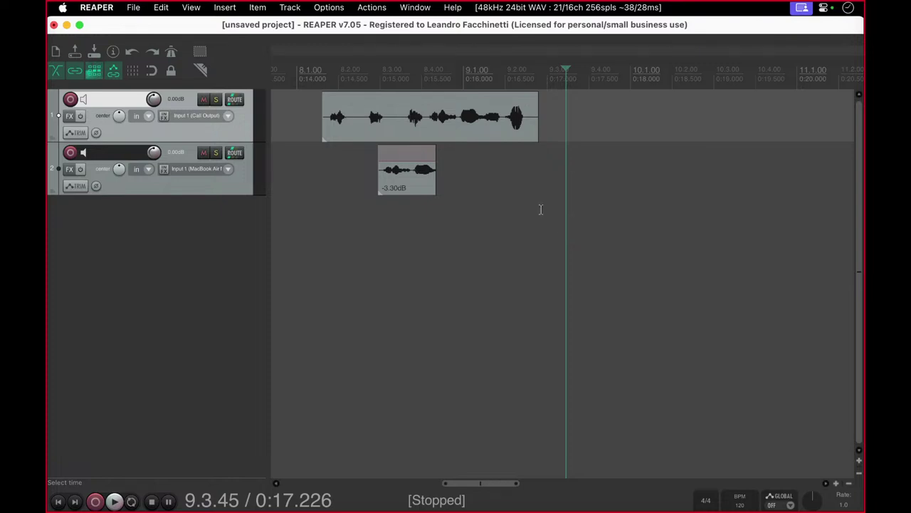
key("ctrl+Right")
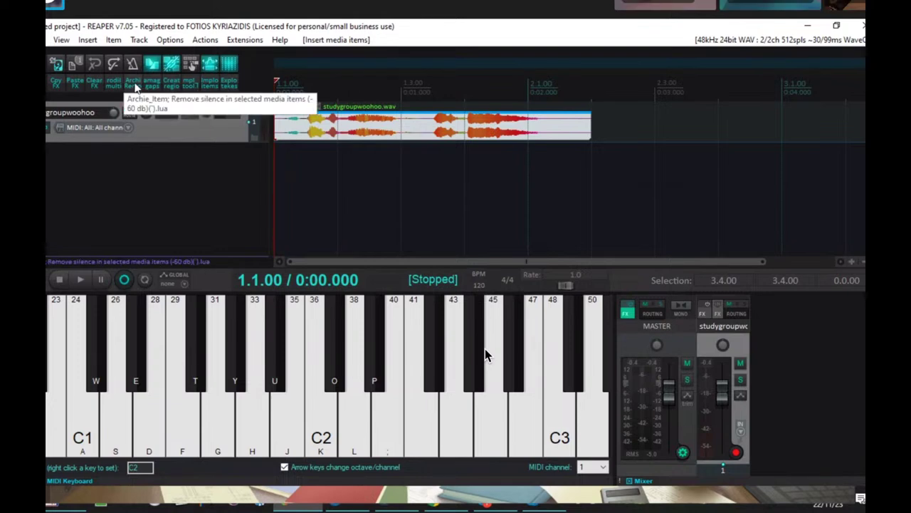
- Try removing silence below -60 dB from the studygroupwoohoo.wav item and closing the gaps, and undo both
left_click(134, 86)
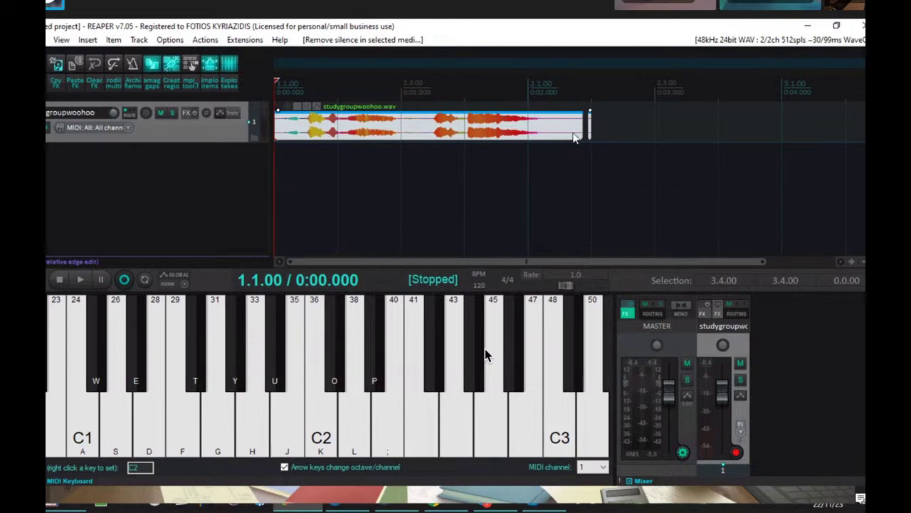
left_click(153, 84)
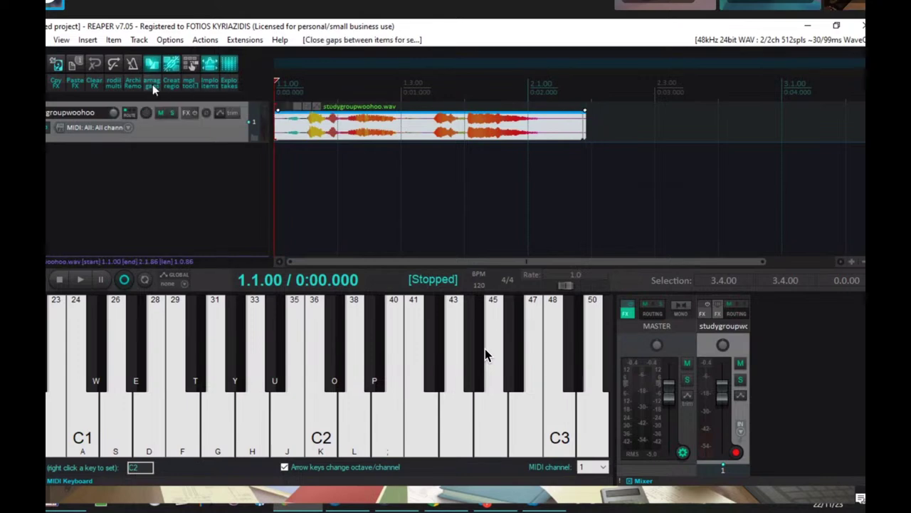
key("ctrl+z")
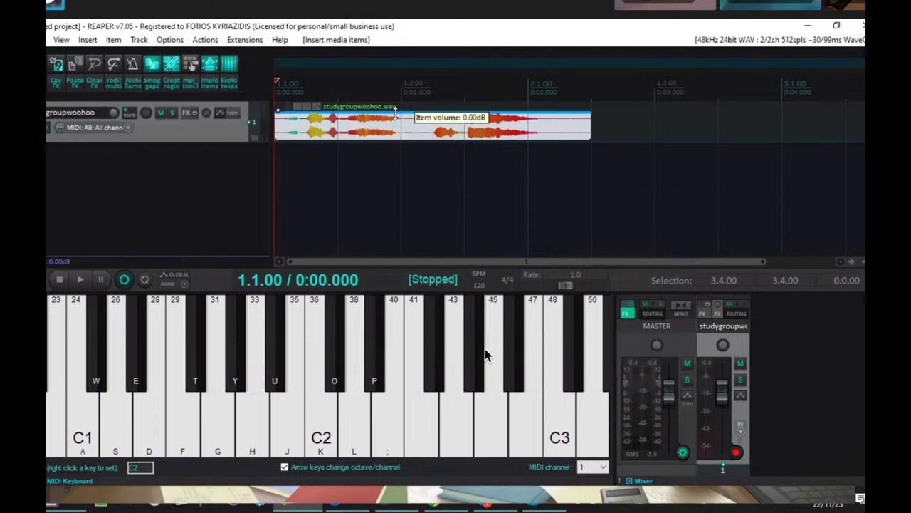
- With the studygroupwoohoo.wav item lowered to -7.04 dB, remove its silent parts and close the gaps between the resulting items
left_click_drag(394, 114, 396, 130)
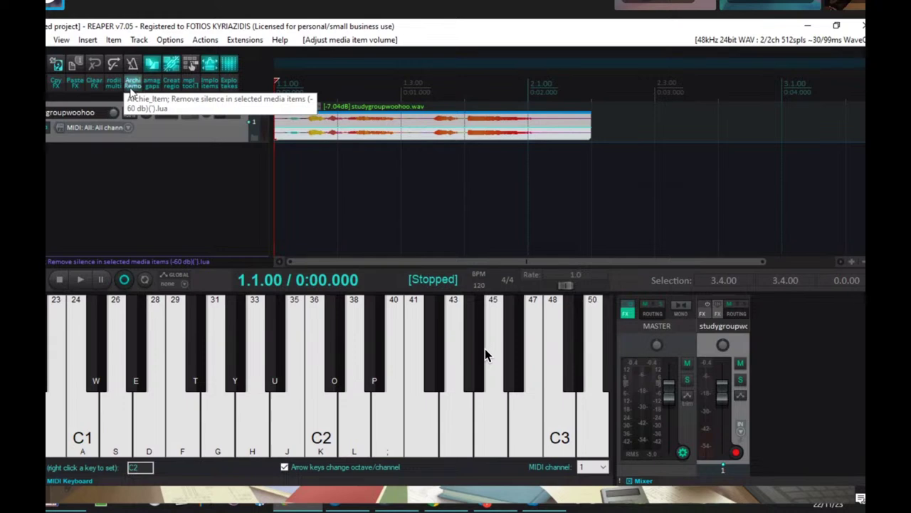
left_click(131, 89)
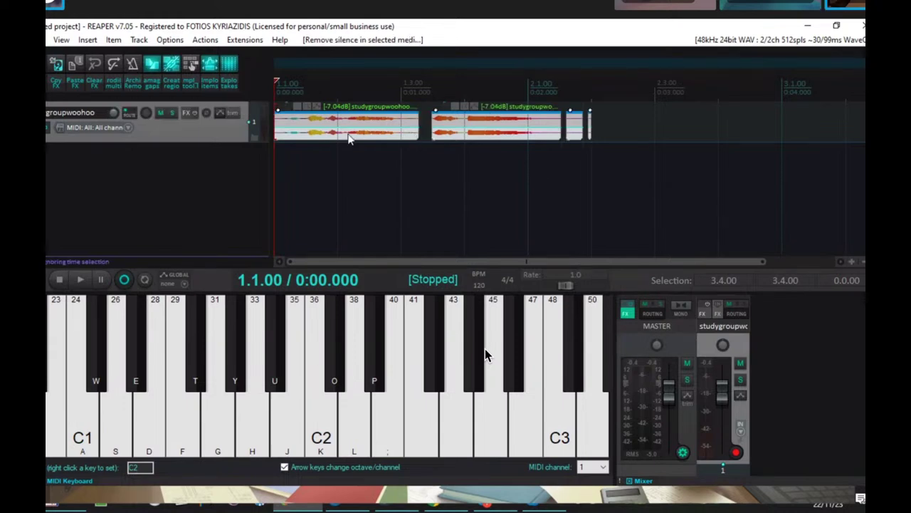
left_click(151, 72)
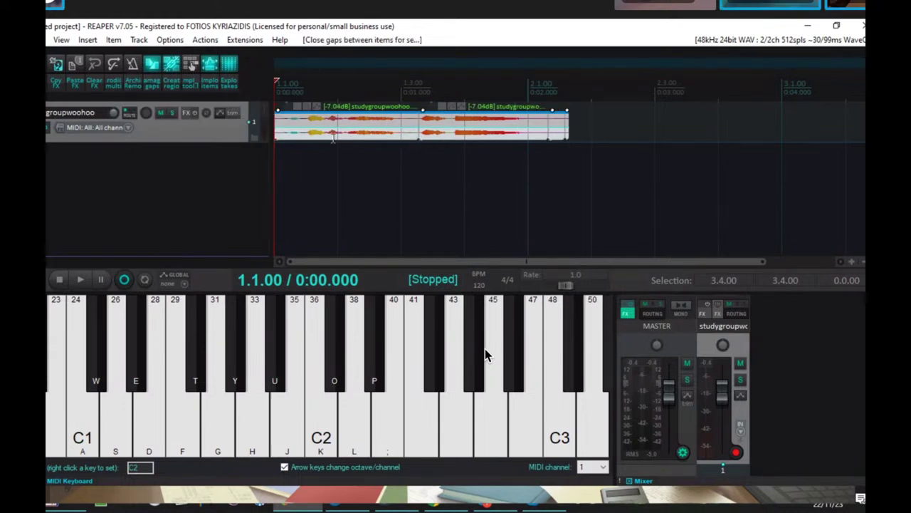
- Explode the takes of the first split item across tracks, and reselect that item with the edit cursor at the project start
left_click(302, 140)
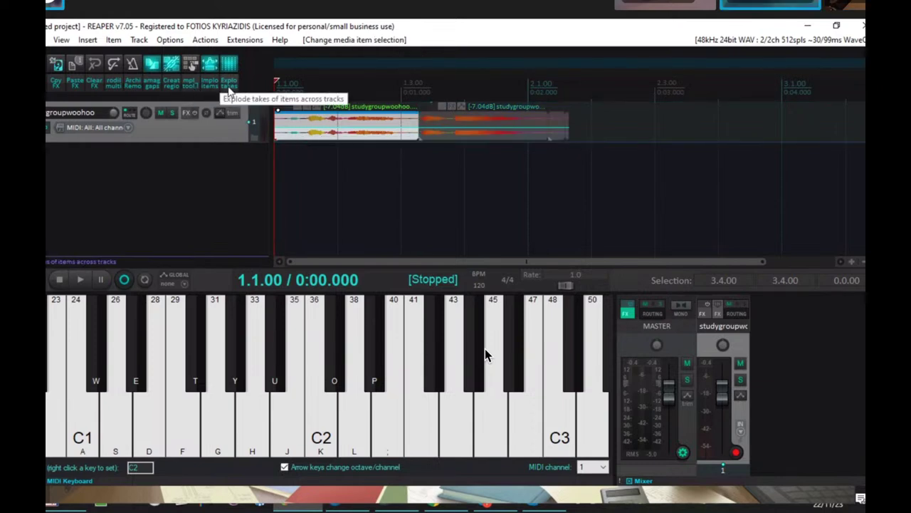
left_click(228, 86)
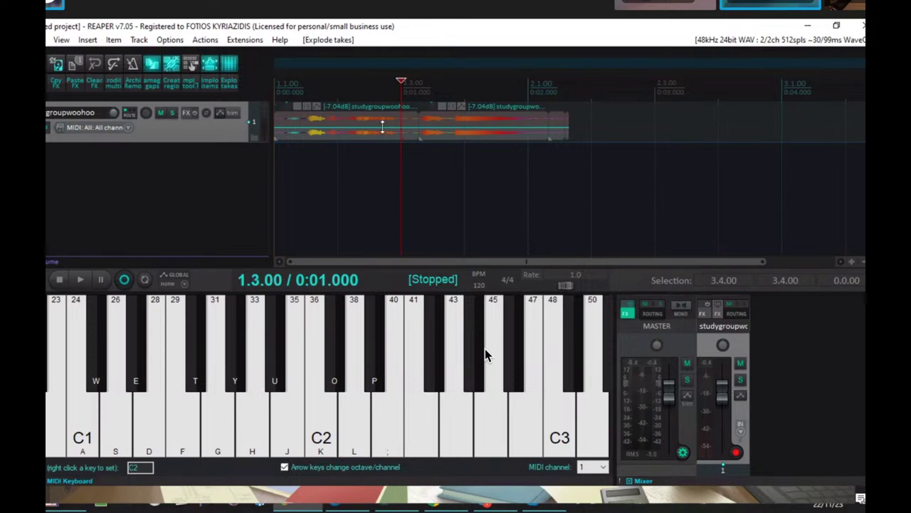
left_click(354, 135)
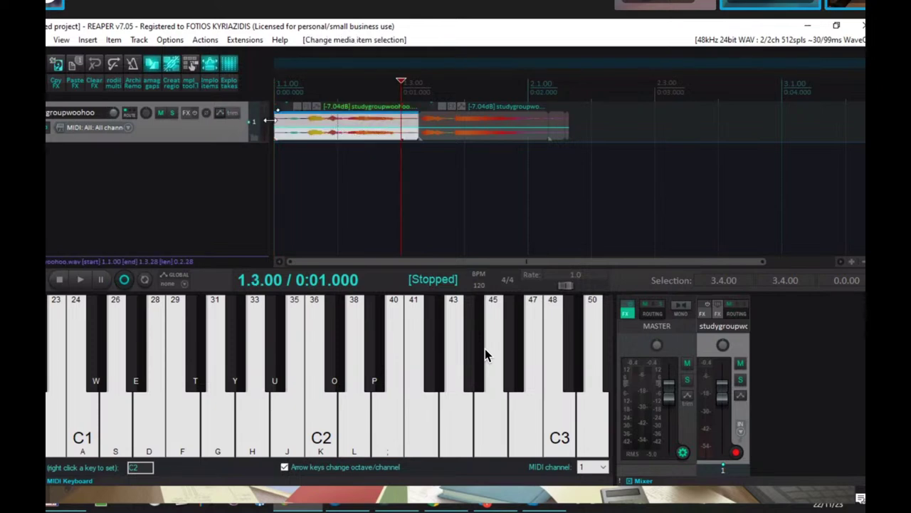
left_click(277, 119)
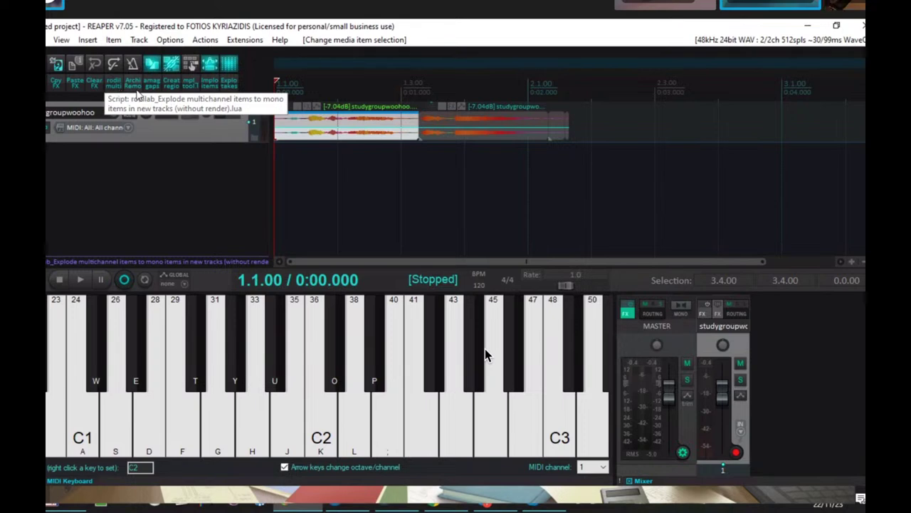
- Open the Peaks Display Settings from the peaks display mode options
left_click(157, 41)
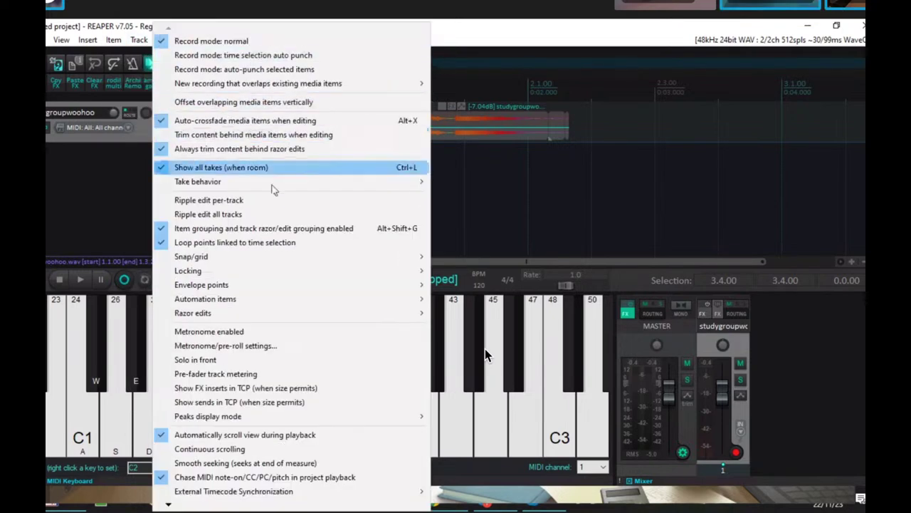
mouse_move(330, 314)
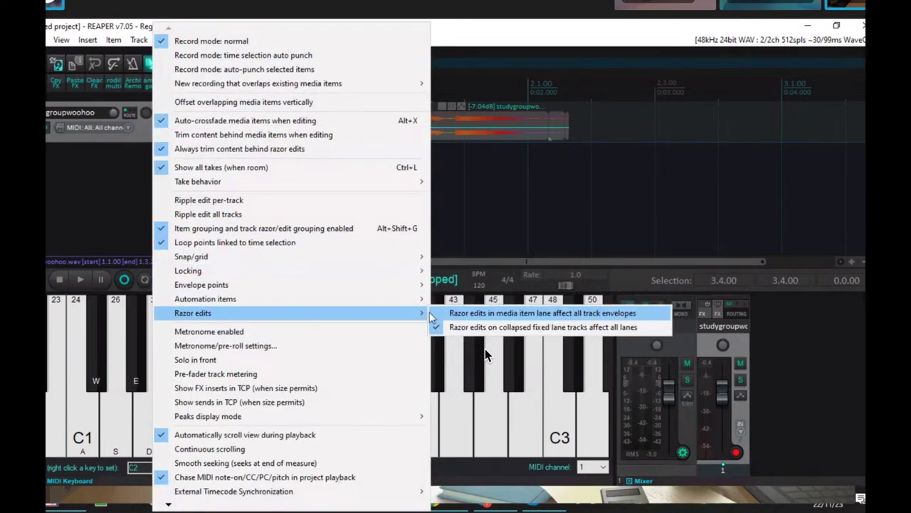
mouse_move(87, 40)
mouse_move(170, 40)
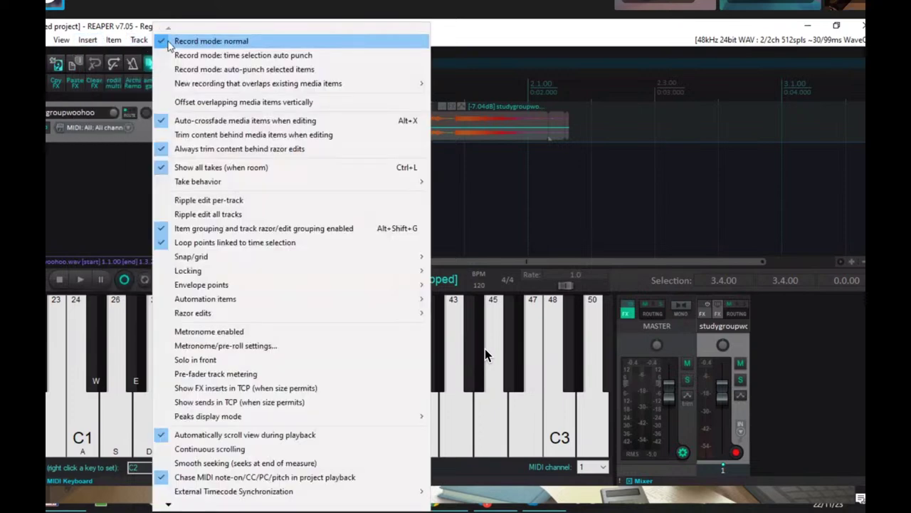
mouse_move(302, 417)
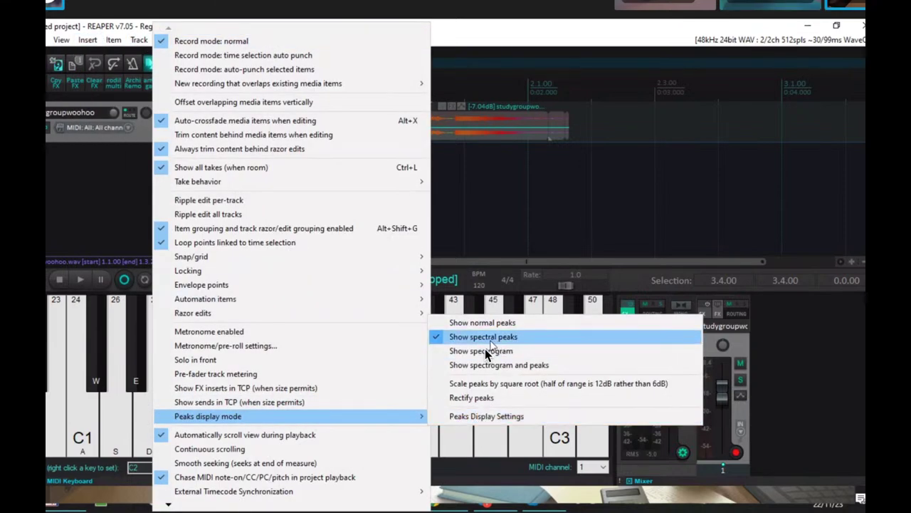
left_click(477, 420)
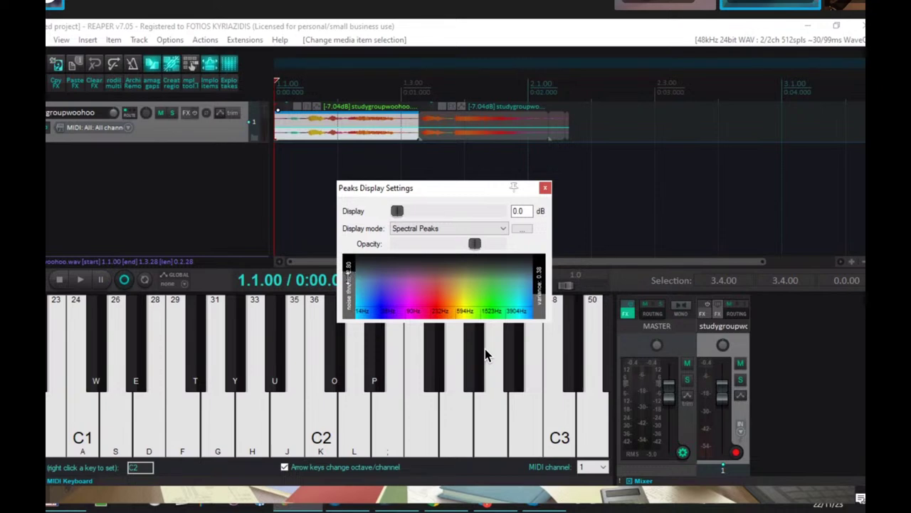
- Change the spectral peaks to noise threshold 3.02 and variance 0.58, with the frequency colours shifted
left_click_drag(352, 322, 362, 293)
mouse_move(434, 308)
left_mouse_down()
mouse_move(403, 316)
mouse_move(423, 301)
left_mouse_up()
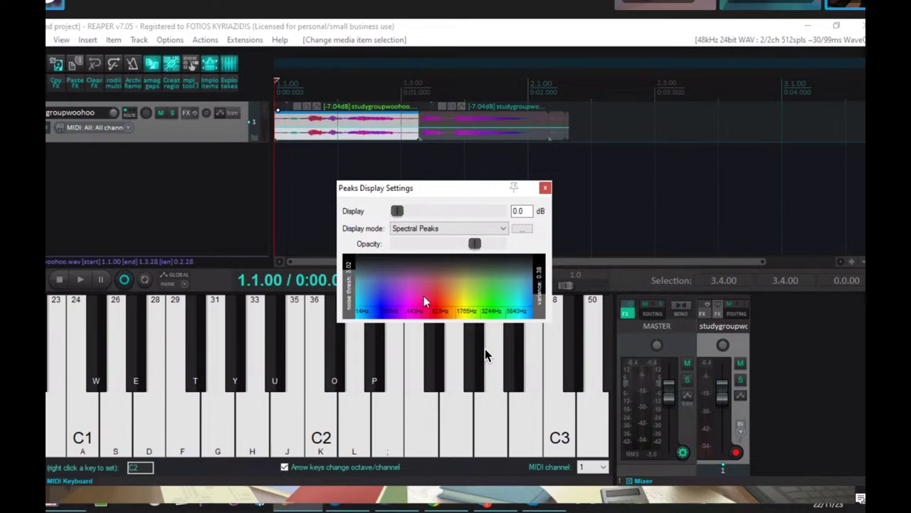
left_click_drag(541, 304, 539, 279)
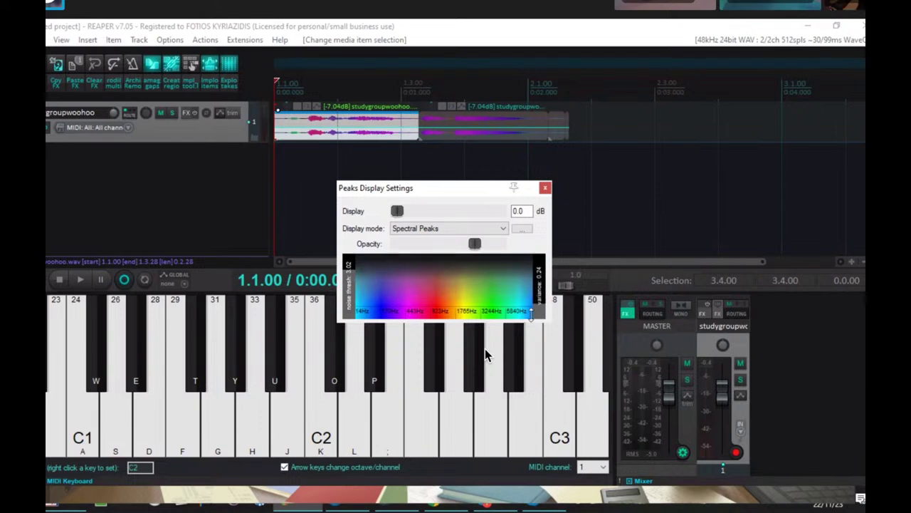
- Try out the spectral range presets for the peaks, and reset the spectral view to its defaults
right_click(446, 288)
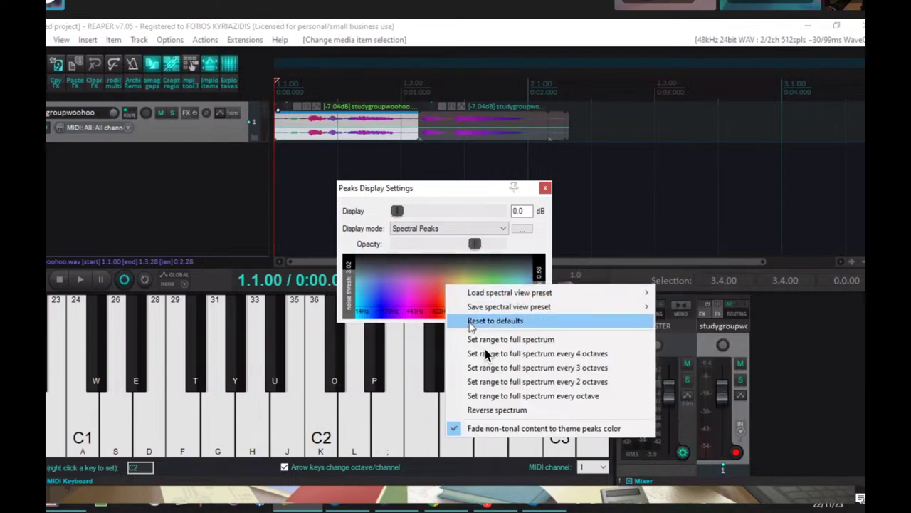
left_click(511, 339)
right_click(445, 280)
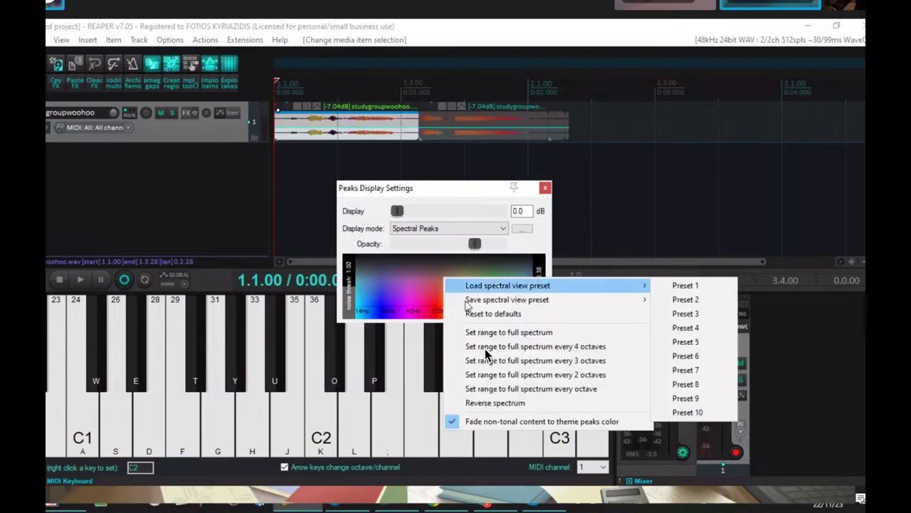
left_click(521, 339)
right_click(439, 280)
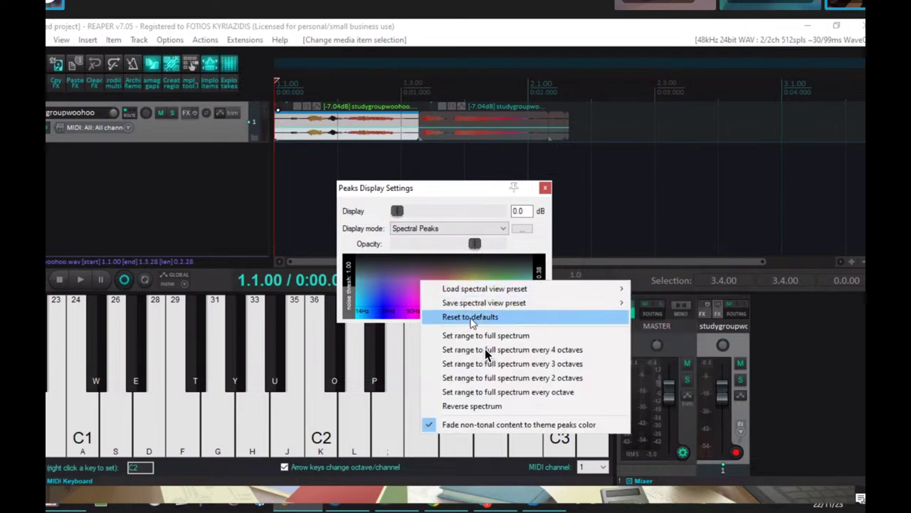
left_click(492, 314)
- Try a noise threshold of 1.19, restore the default, and close the peaks settings with Spectral Peaks as the display mode
mouse_move(349, 279)
left_mouse_down()
mouse_move(351, 288)
mouse_move(356, 273)
left_mouse_up()
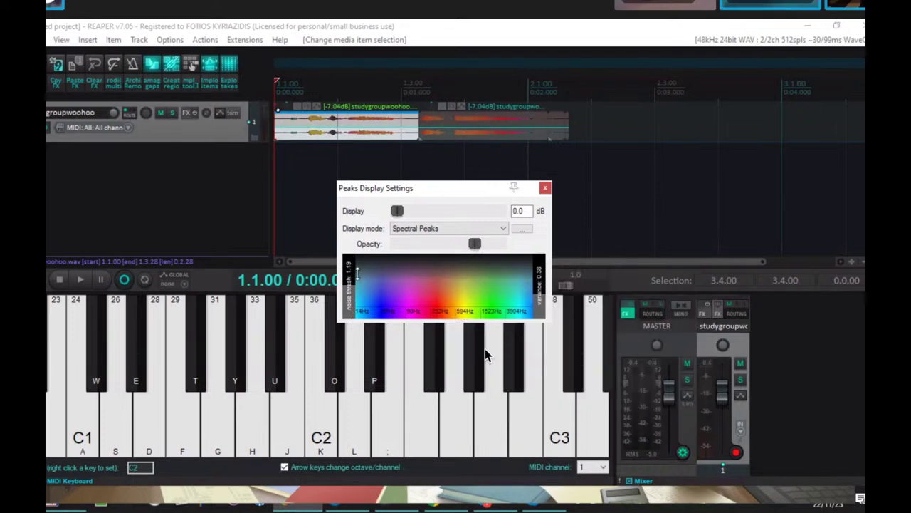
right_click(400, 288)
left_click(418, 272)
left_click(454, 229)
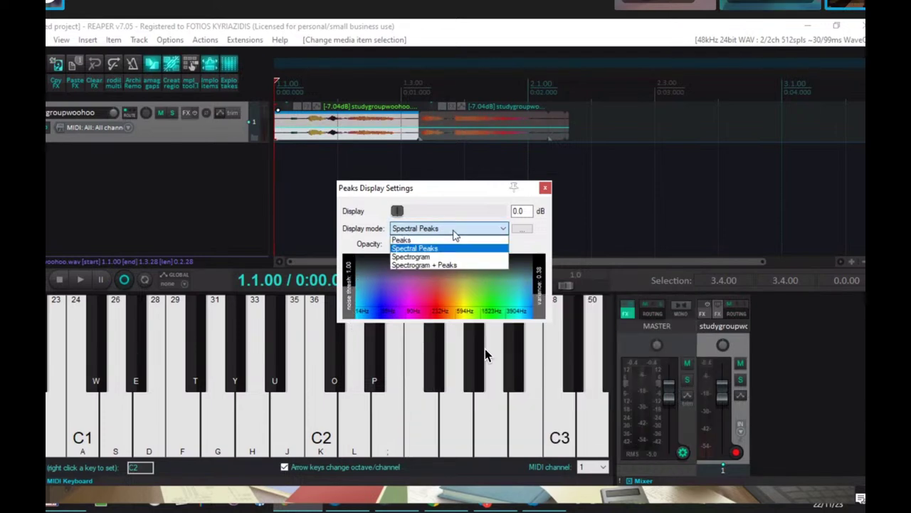
left_click(454, 234)
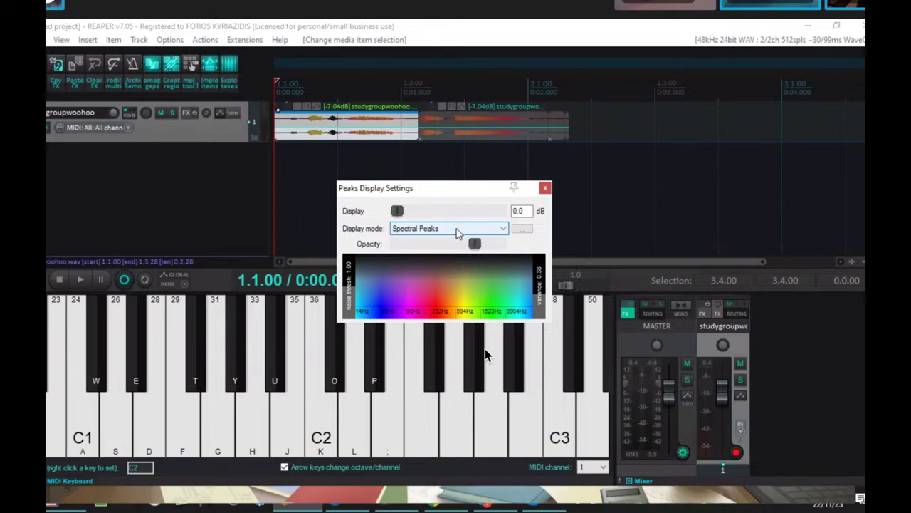
left_click(546, 187)
- Always show the spectrogram on the first studygroupwoohoo.wav item
left_click(327, 120)
right_click(327, 120)
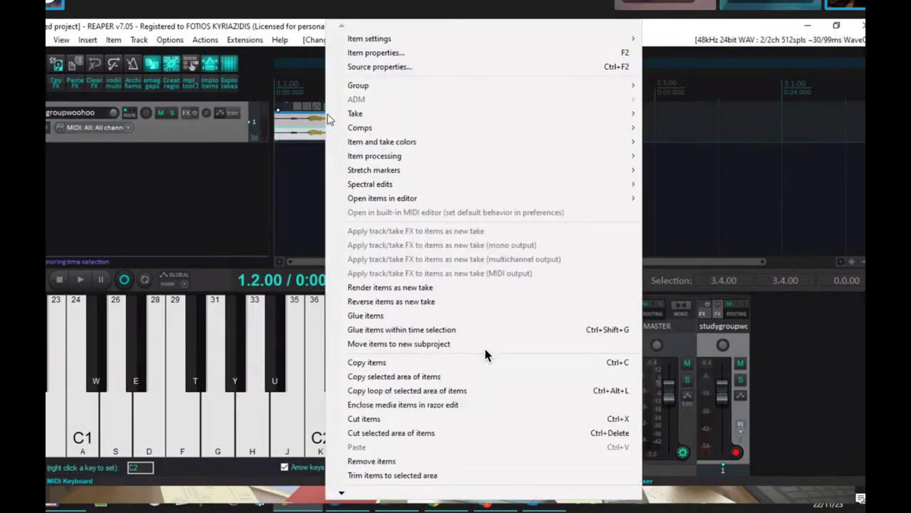
mouse_move(377, 158)
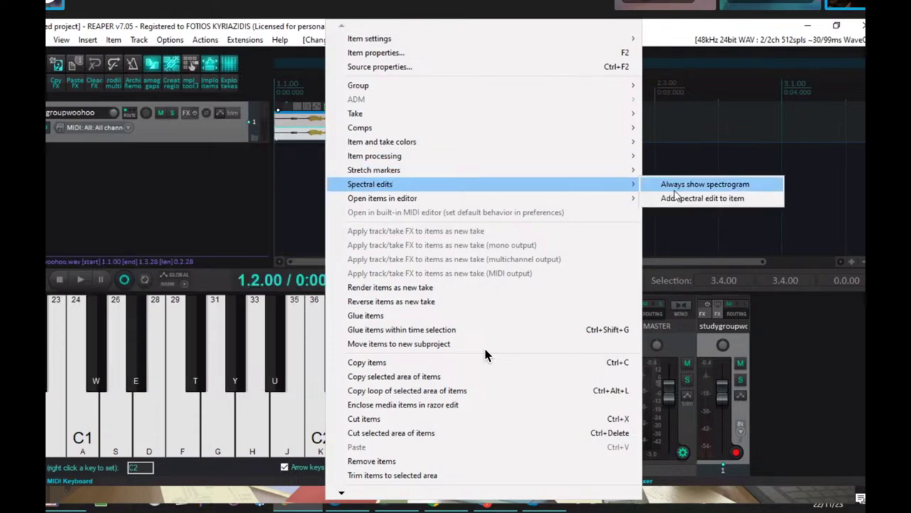
left_click(685, 187)
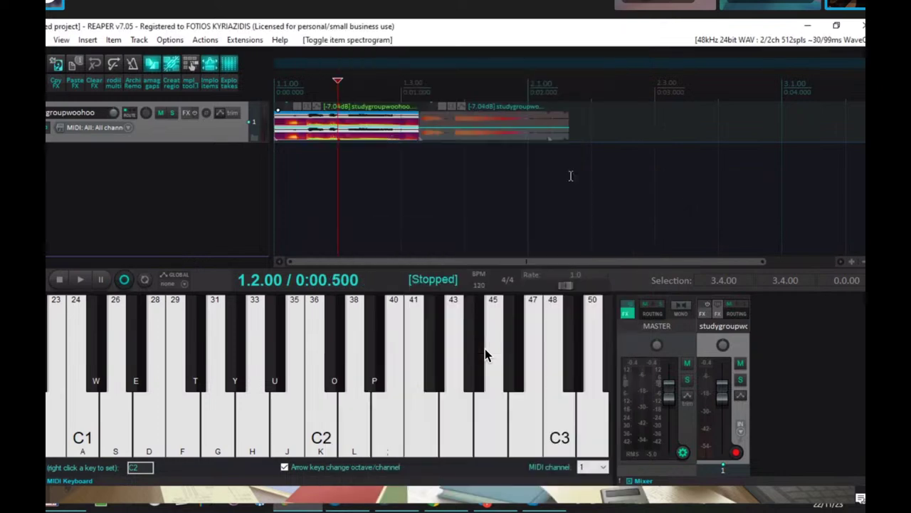
- Make the track taller and add a spectral edit to the first item
left_click_drag(238, 139, 242, 215)
right_click(359, 157)
mouse_move(507, 184)
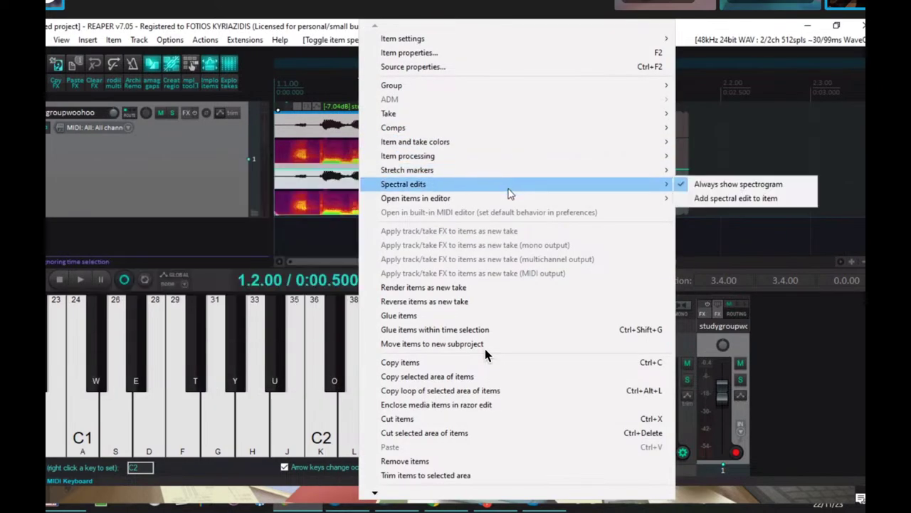
left_click(698, 198)
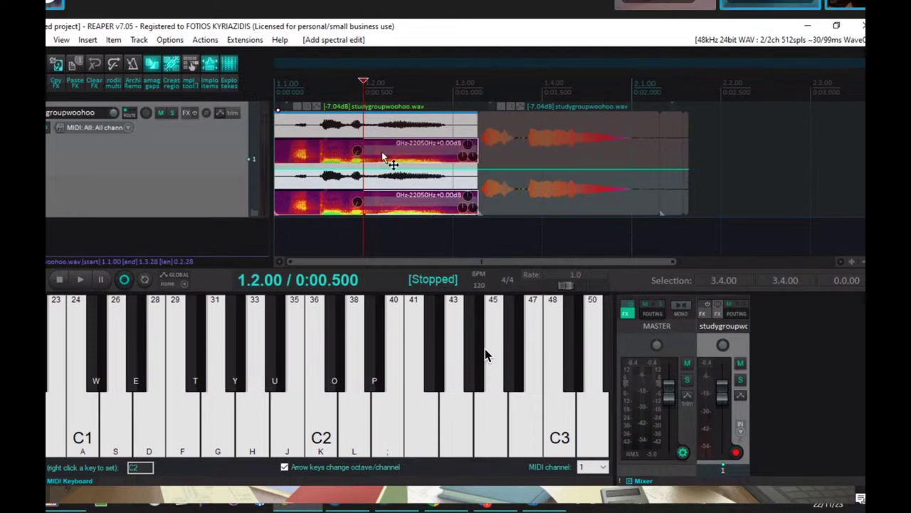
key("ctrl+z")
left_click(432, 88)
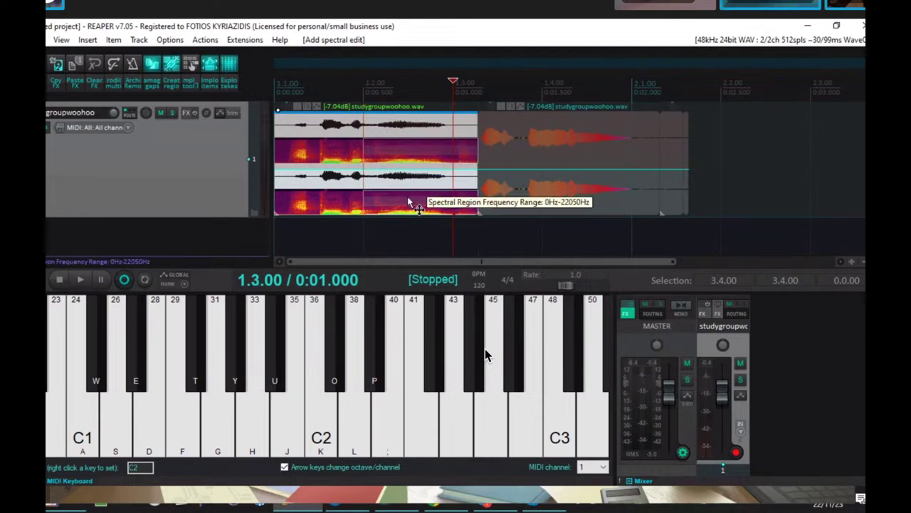
- Try a spectral region gain of 3.75 dB on the first item, and reset the gain to its default
key("Home")
left_click(388, 148)
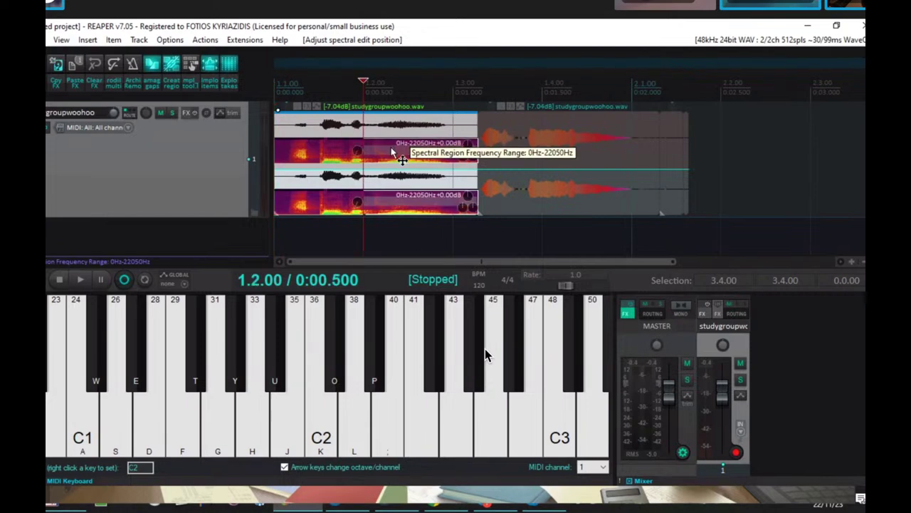
left_click_drag(470, 150, 475, 124)
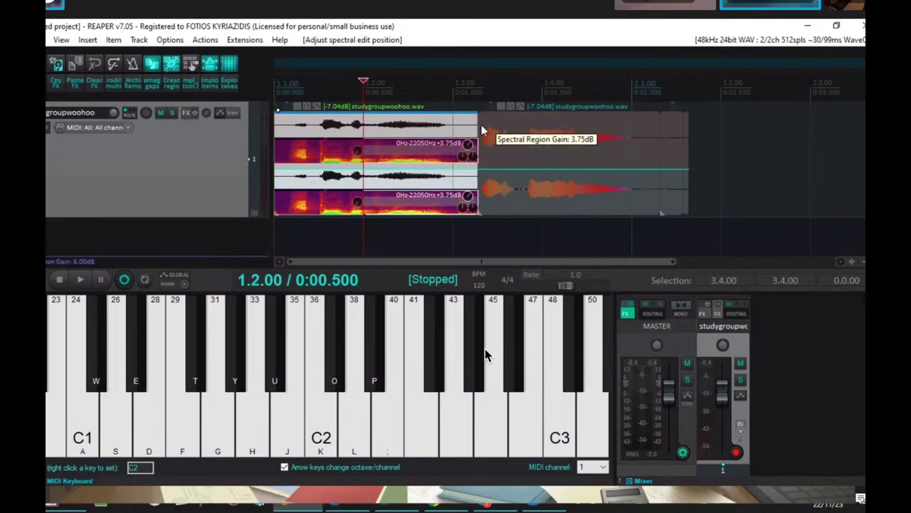
double_click(469, 150)
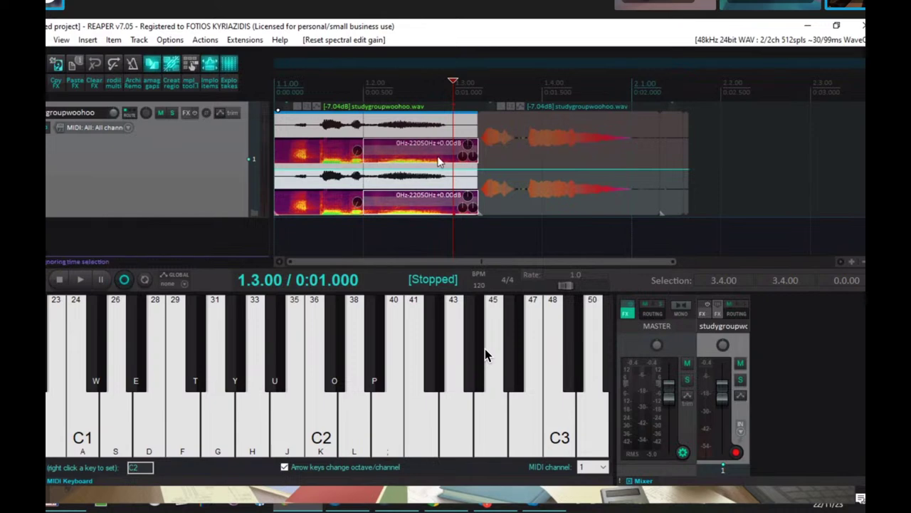
left_click_drag(475, 160, 365, 148)
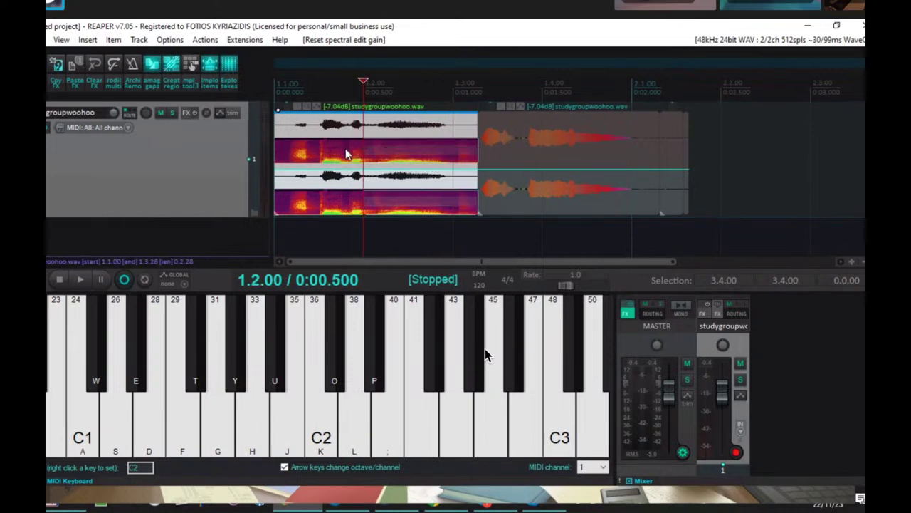
- Always show the spectrogram on the second studygroupwoohoo.wav item
left_click(542, 138)
right_click(550, 142)
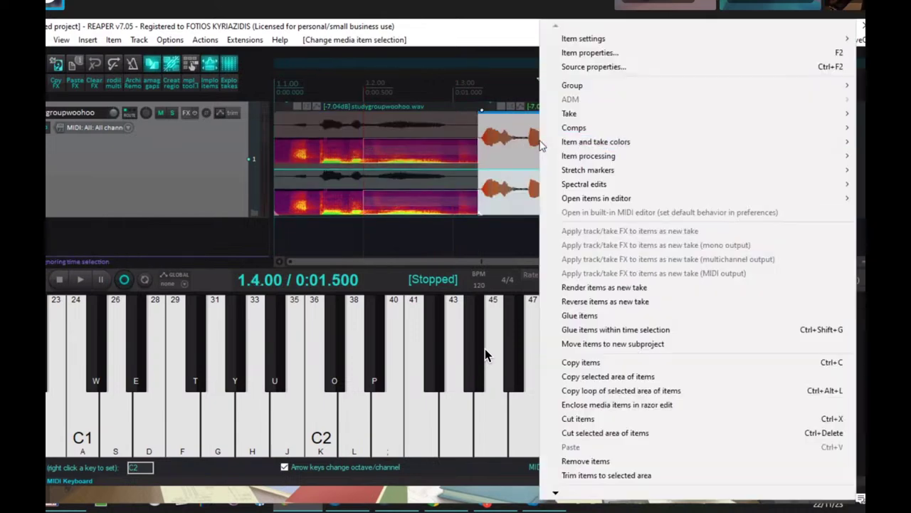
mouse_move(578, 186)
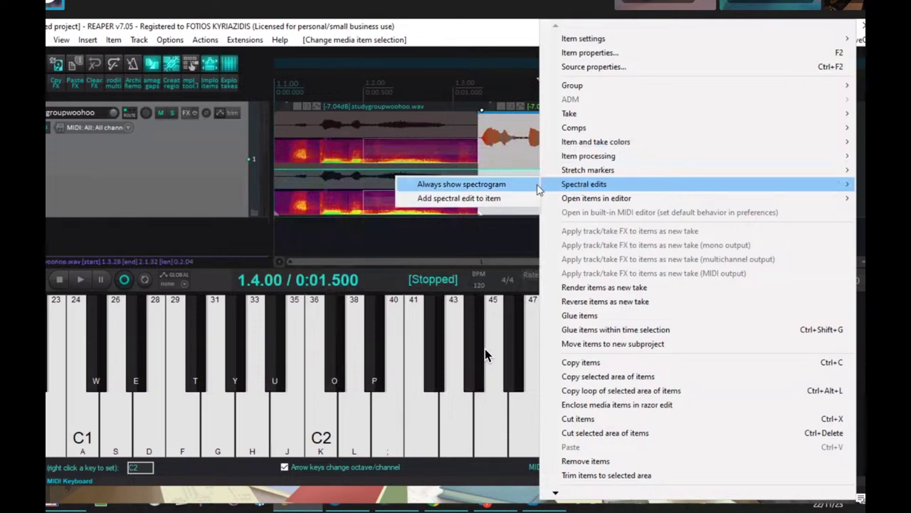
left_click(536, 187)
- Add a spectral edit to the second item, starting at 1.4.00
right_click(540, 150)
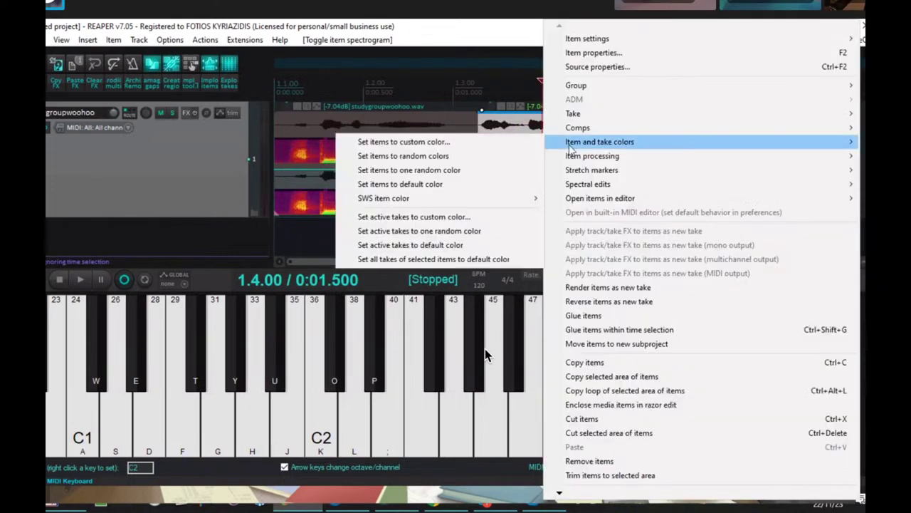
mouse_move(569, 184)
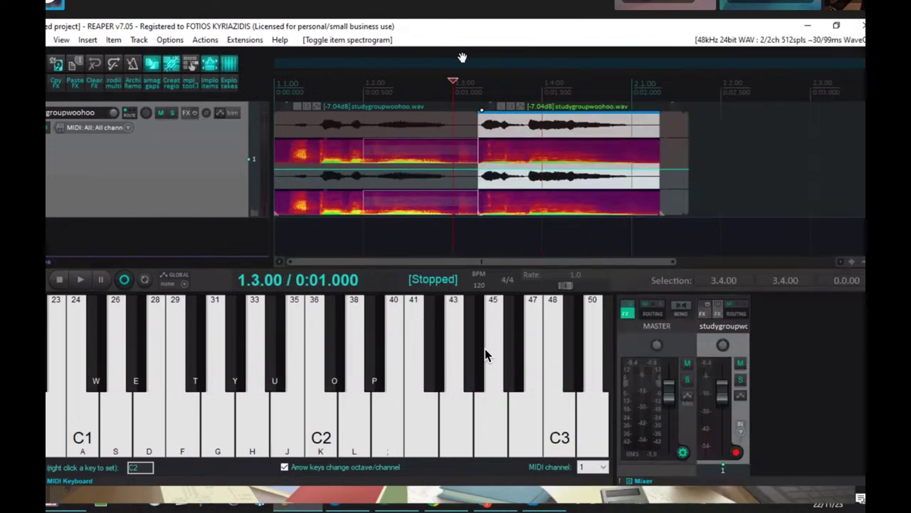
key("Escape")
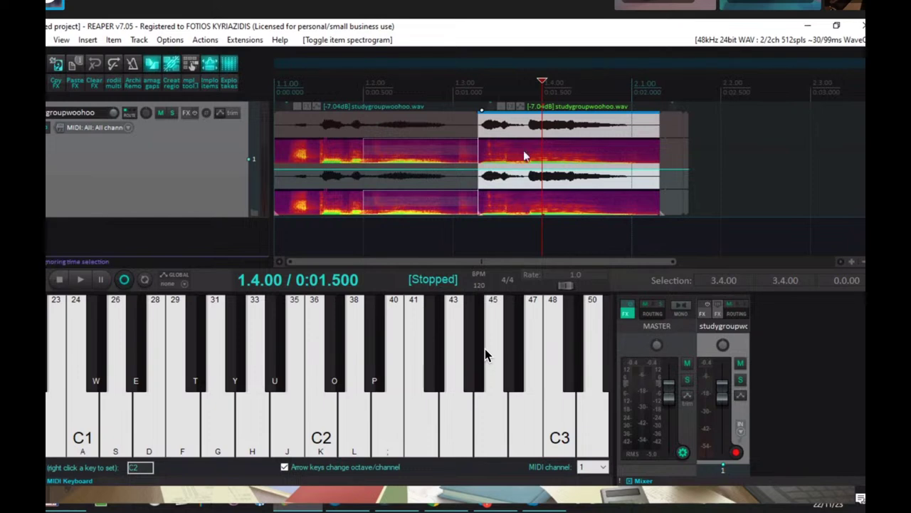
right_click(524, 155)
mouse_move(562, 183)
left_click(441, 197)
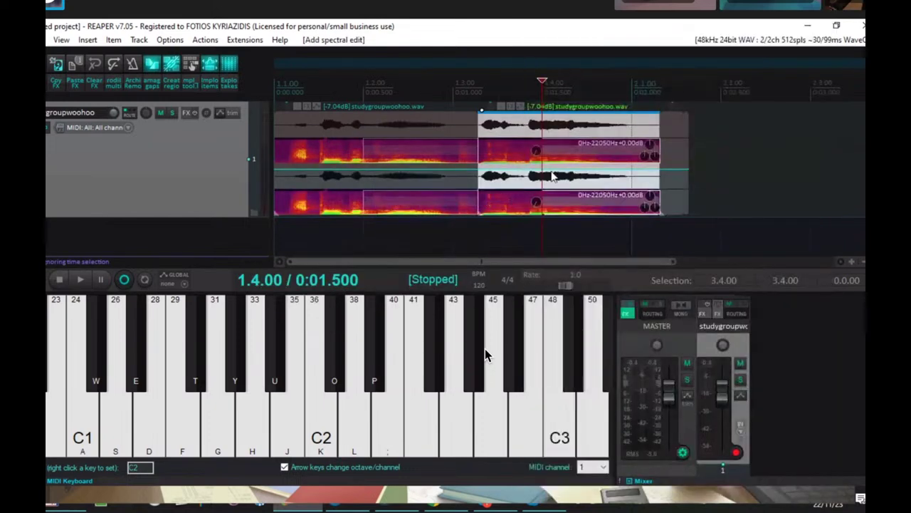
- Set the second item's spectral edit to 6.50 dB gain with an adjusted compressor, and shorten the region from its end
left_click(591, 161)
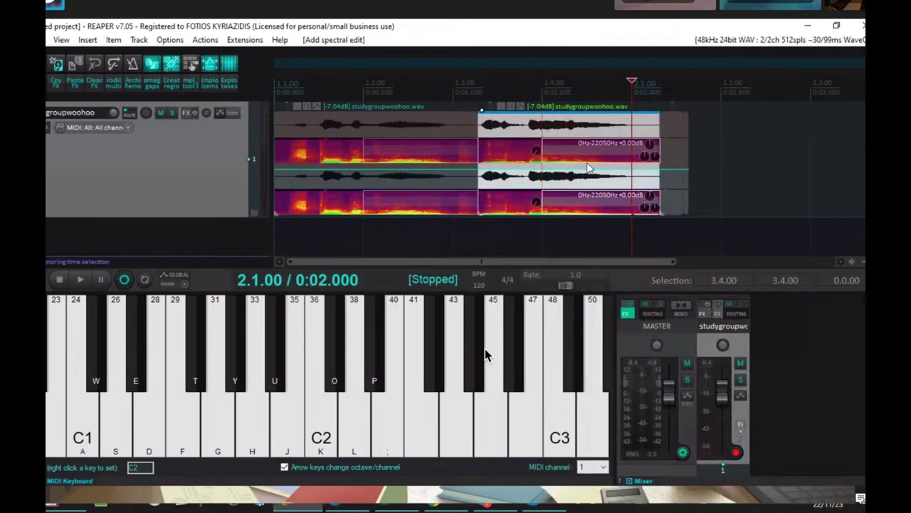
key("ctrl+z")
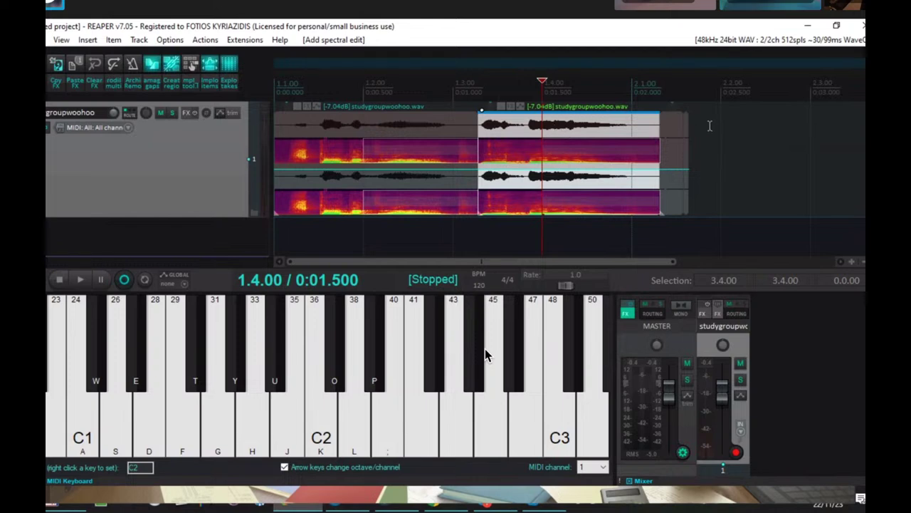
left_click(710, 126)
left_click(615, 119)
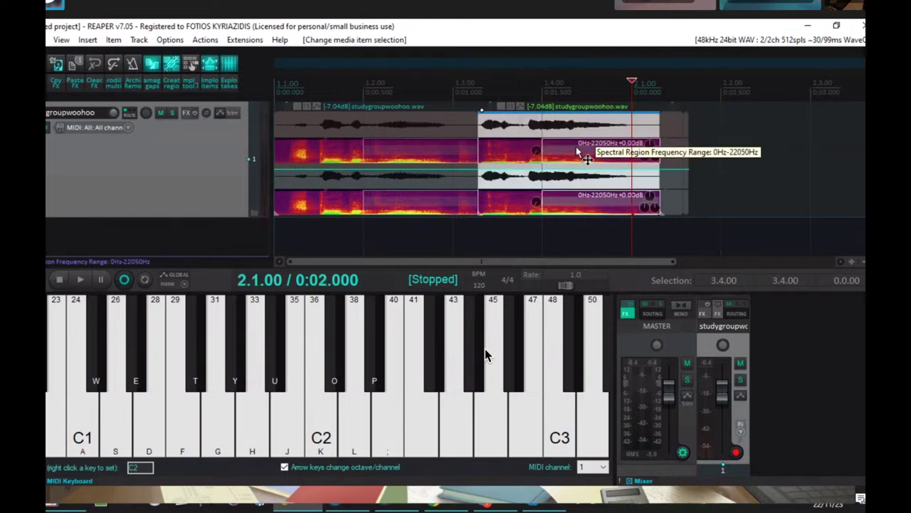
left_click(578, 151)
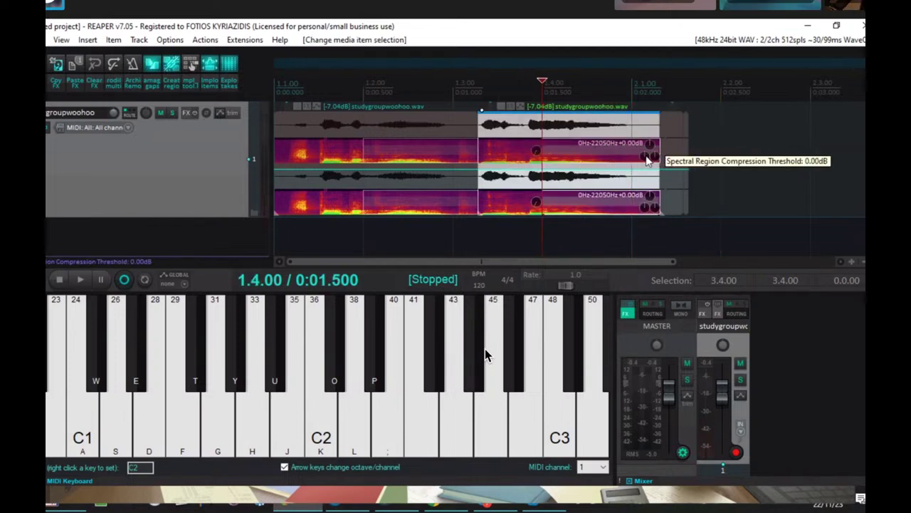
mouse_move(651, 148)
left_mouse_down()
mouse_move(653, 157)
mouse_move(694, 83)
mouse_move(643, 162)
mouse_move(646, 146)
mouse_move(647, 171)
mouse_move(641, 150)
left_mouse_up()
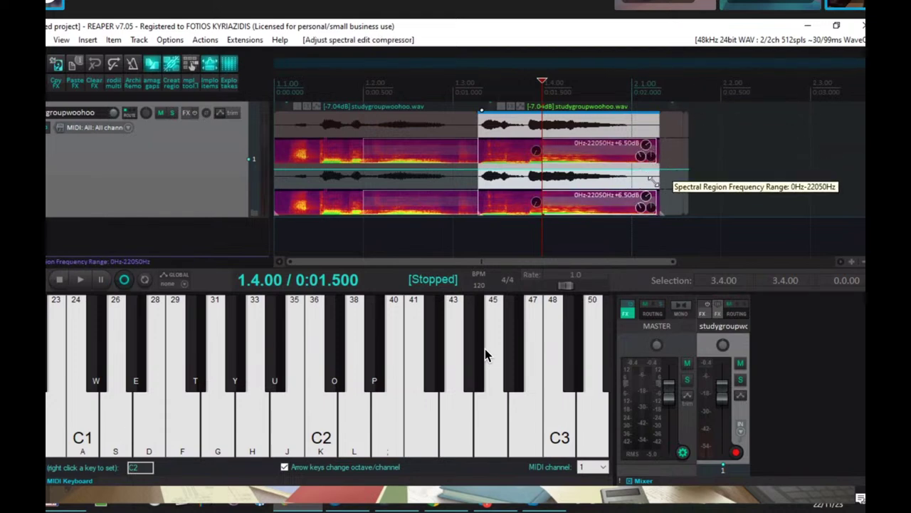
left_click_drag(654, 182, 605, 205)
left_click(614, 95)
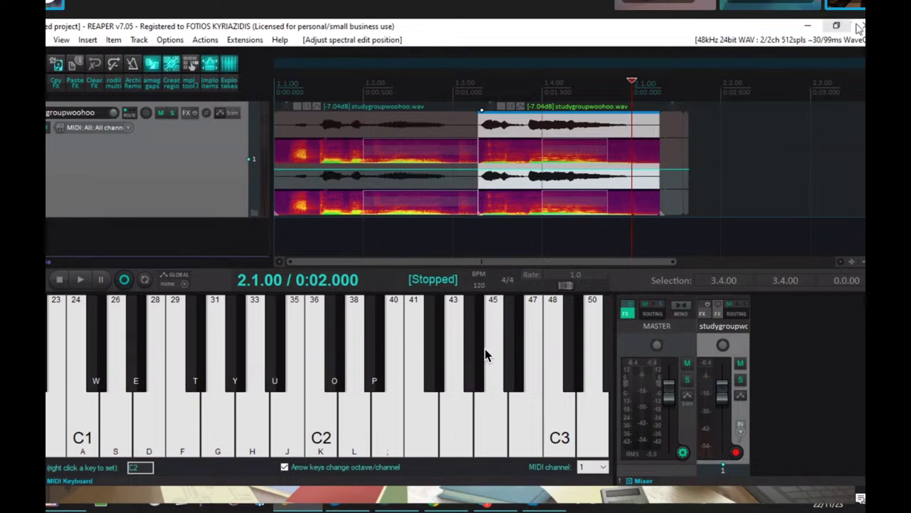
- Inspect the first item's media item properties and close them without changes
left_click(421, 158)
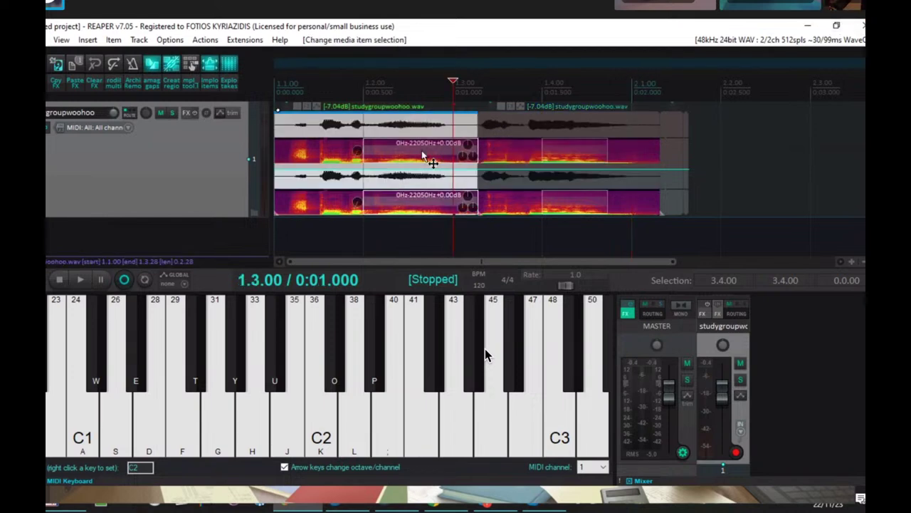
left_click(330, 154)
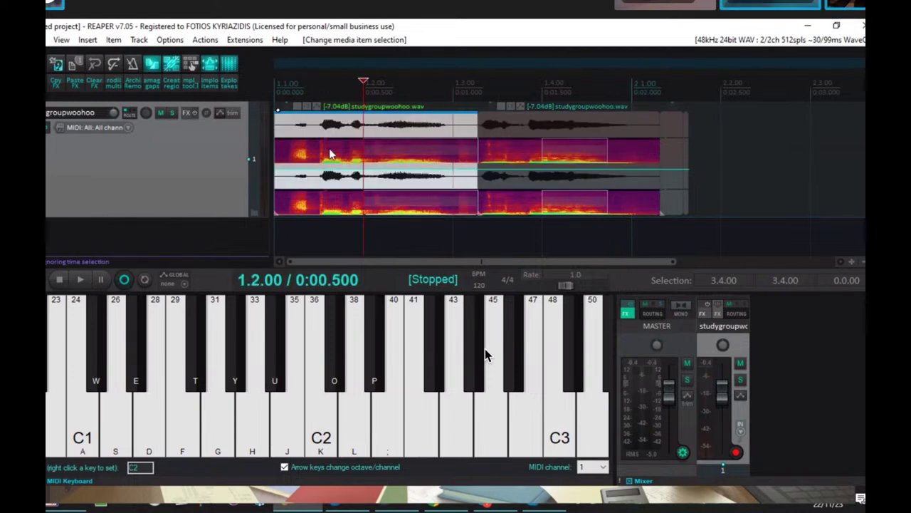
double_click(338, 157)
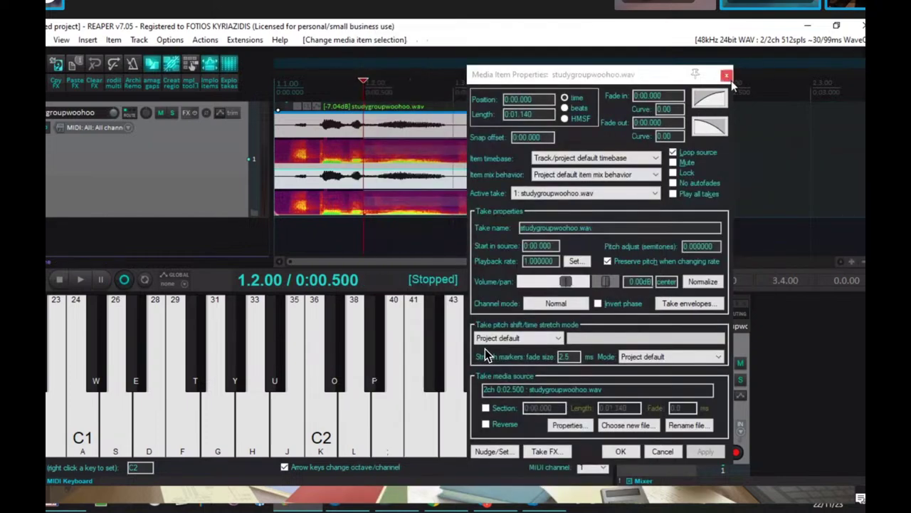
left_click(727, 75)
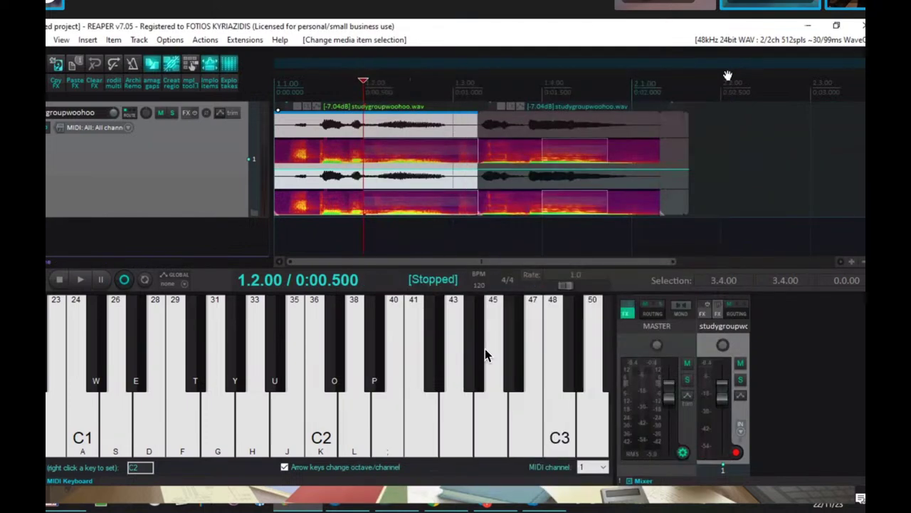
- Trim the end of the second item back to 2.1.00, and select the short item that follows
left_click(541, 135)
right_click(531, 129)
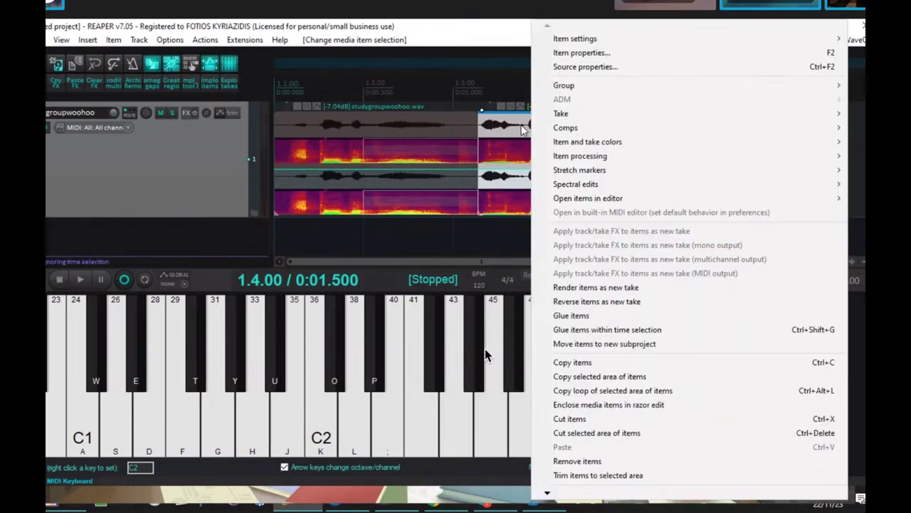
key("Escape")
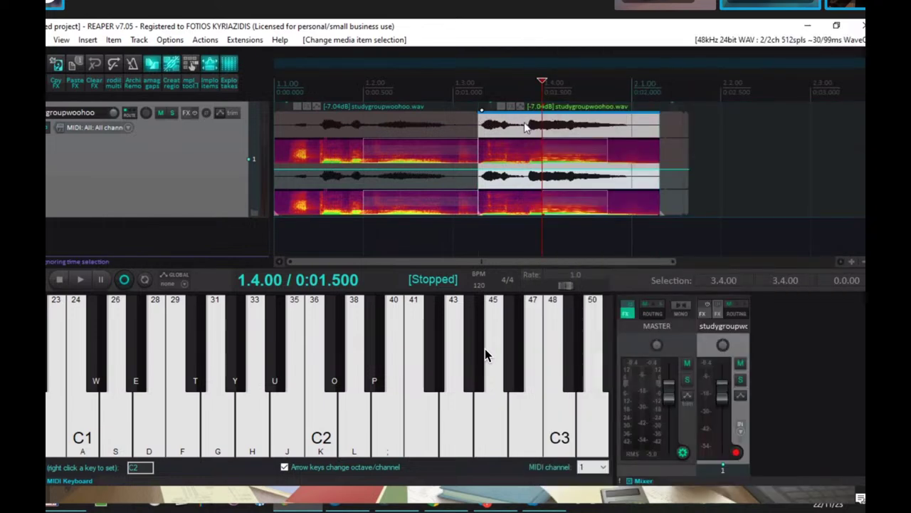
left_click_drag(659, 132, 632, 132)
left_click(660, 134)
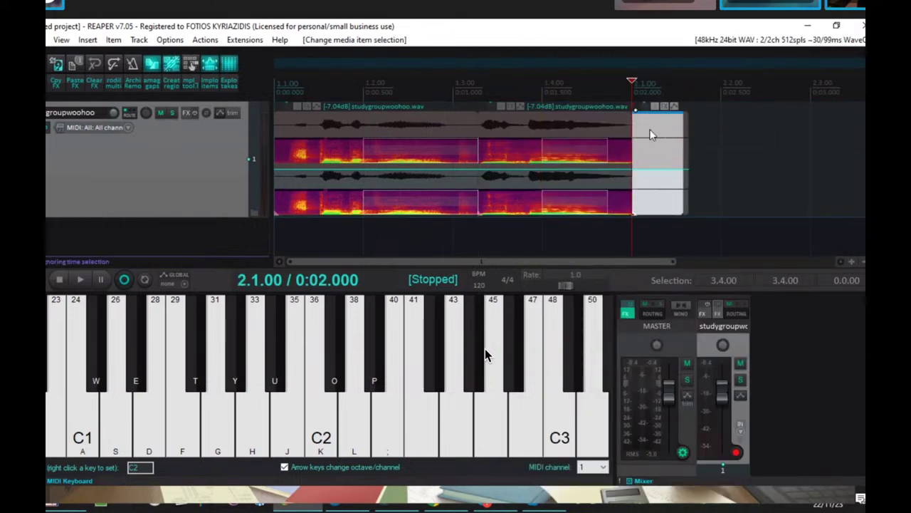
- Look through the Tukan plug-ins available for the studygroupwoohoo track, and close the list without adding any
left_click(188, 114)
scroll(197, 210, "down", 4)
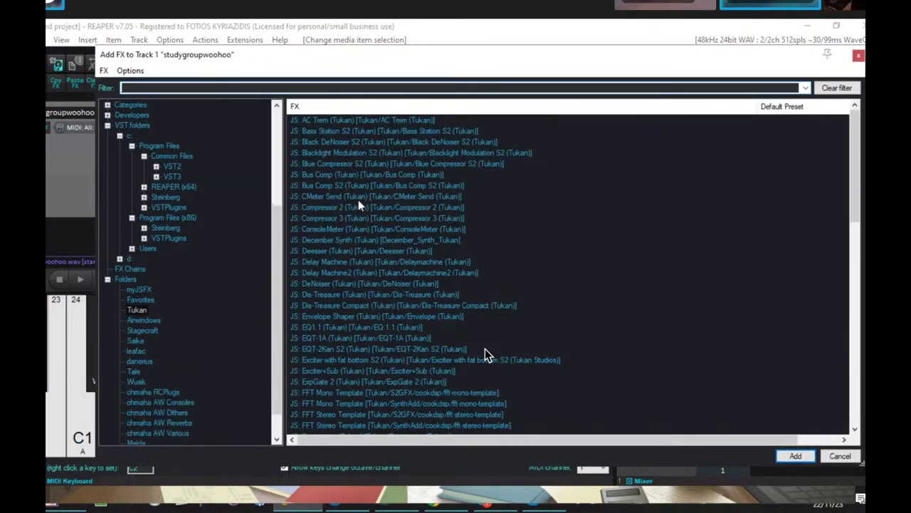
scroll(484, 354, "down", 2)
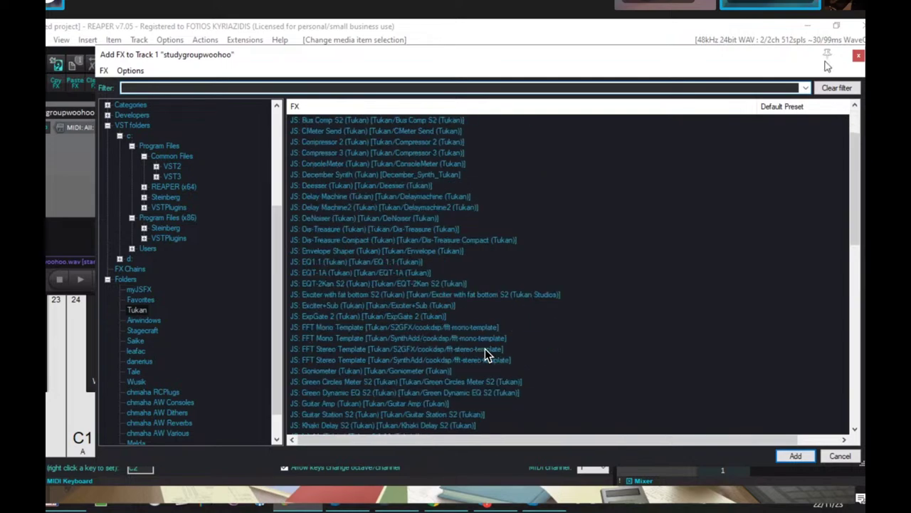
left_click(856, 59)
- Try to heal the split between the first two items with only the second one selected
left_click(478, 129)
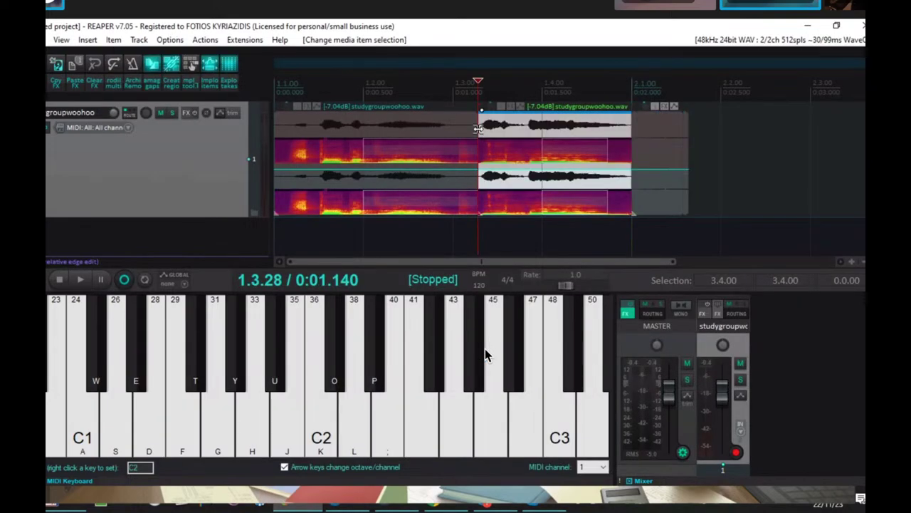
right_click(478, 129)
scroll(582, 495, "down", 3)
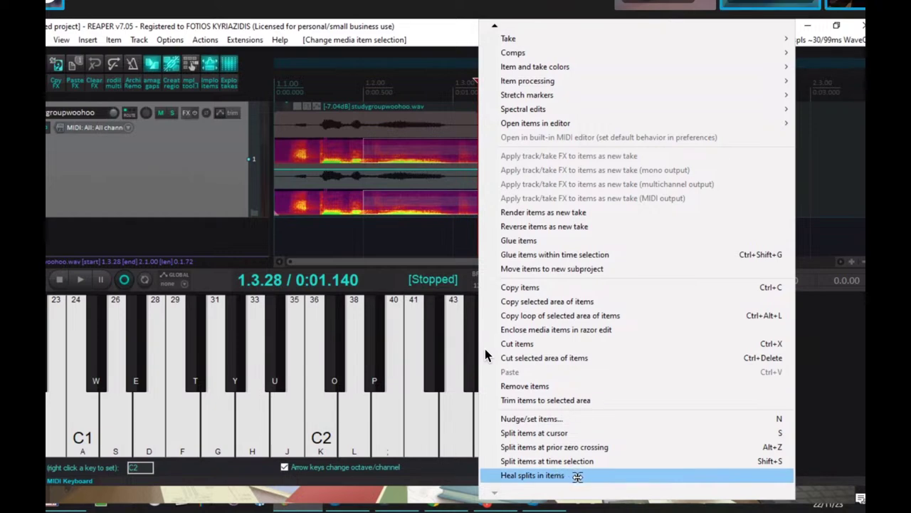
left_click(542, 476)
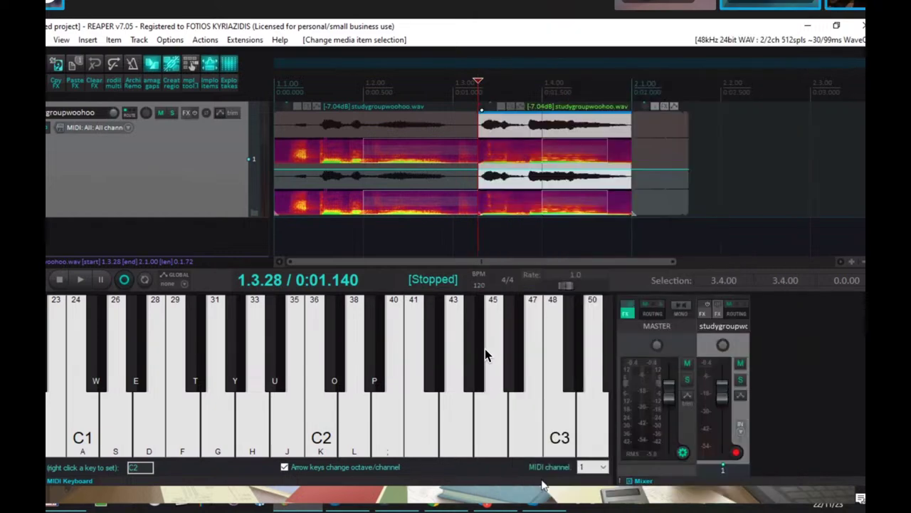
left_click(467, 129)
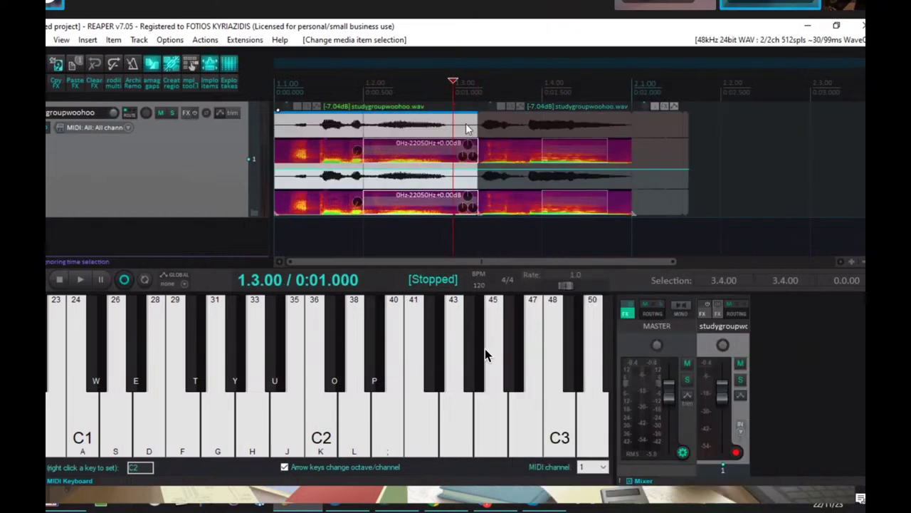
- Try to heal the split between the first two items with both of them selected
left_click(504, 126)
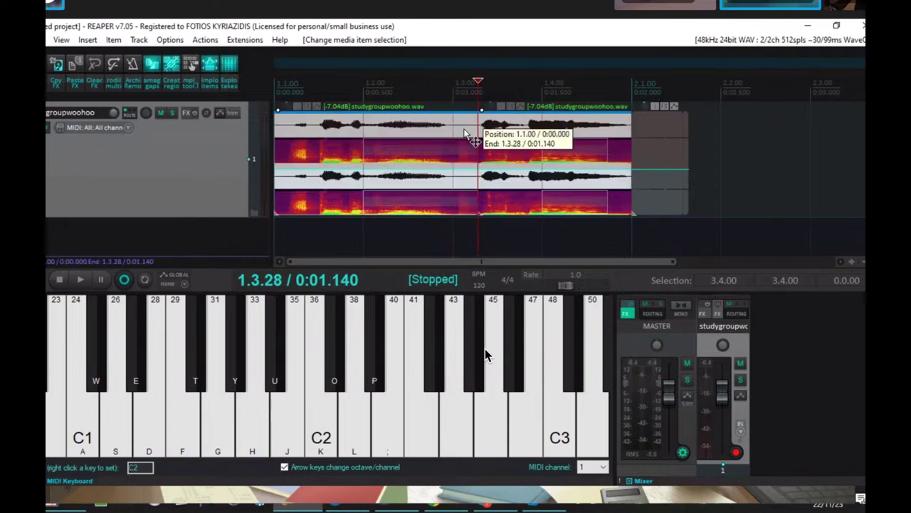
left_click(478, 132, "ctrl")
right_click(468, 129)
left_click(559, 476)
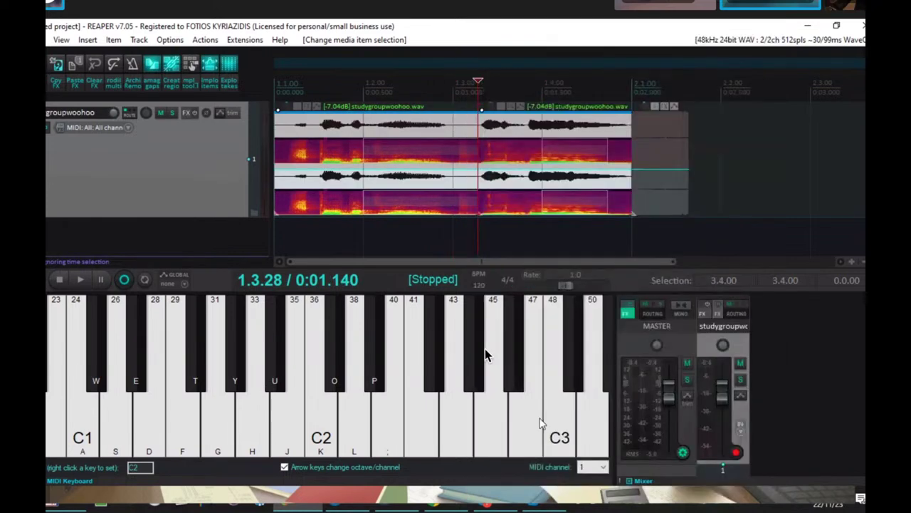
- Add the Tukan Black DeNoiser S2 plug-in to the studygroupwoohoo track
left_click(188, 112)
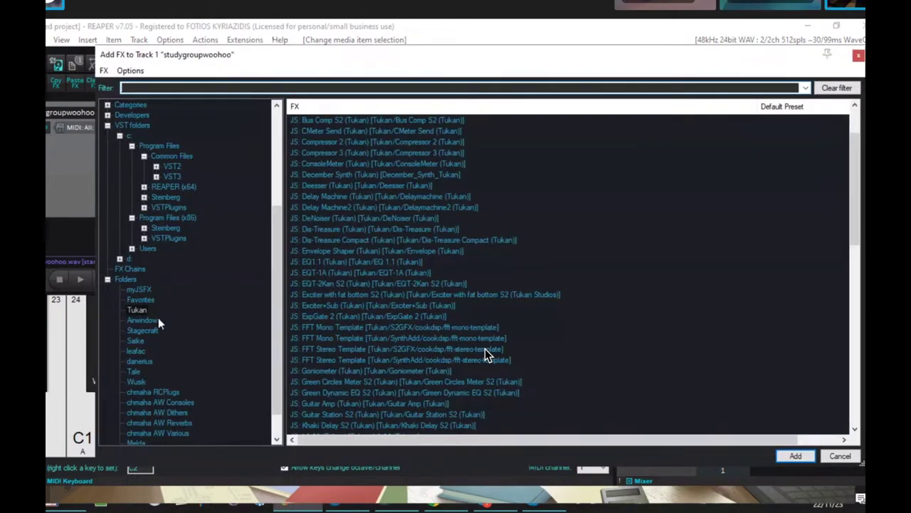
scroll(326, 314, "up", 1)
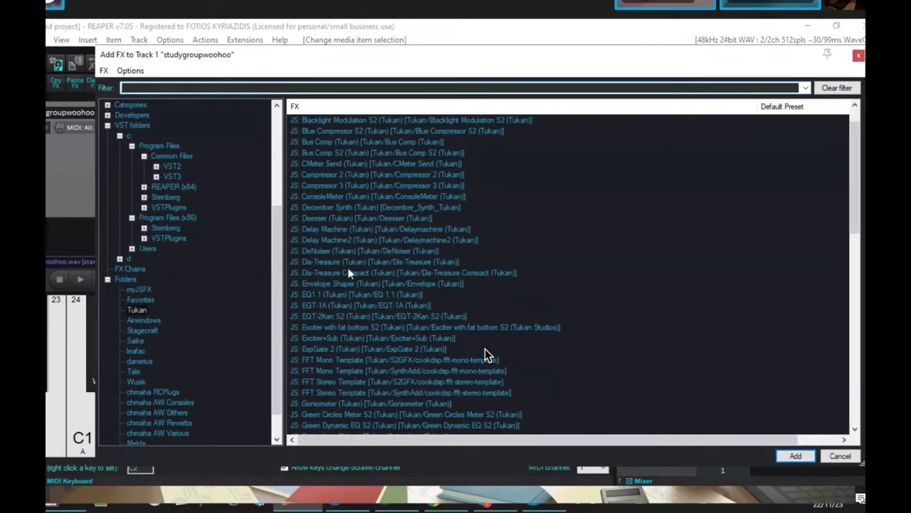
scroll(351, 262, "up", 1)
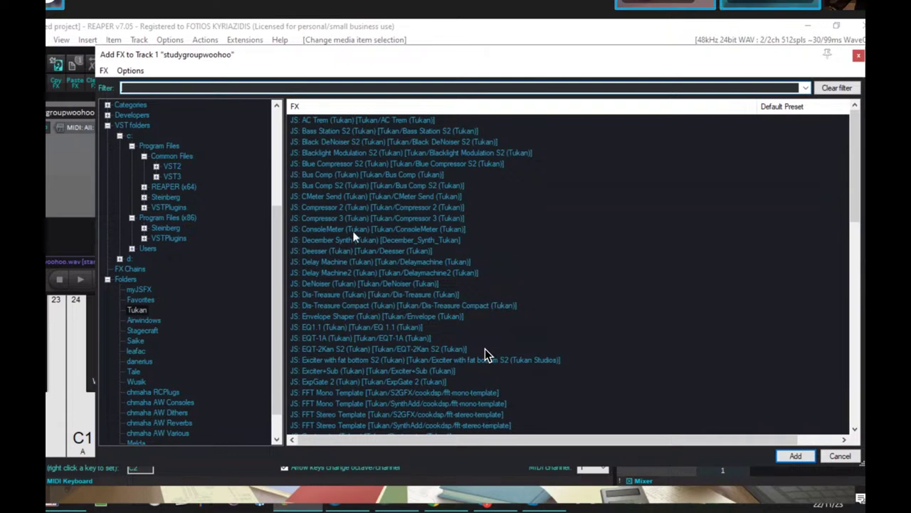
left_click(369, 143)
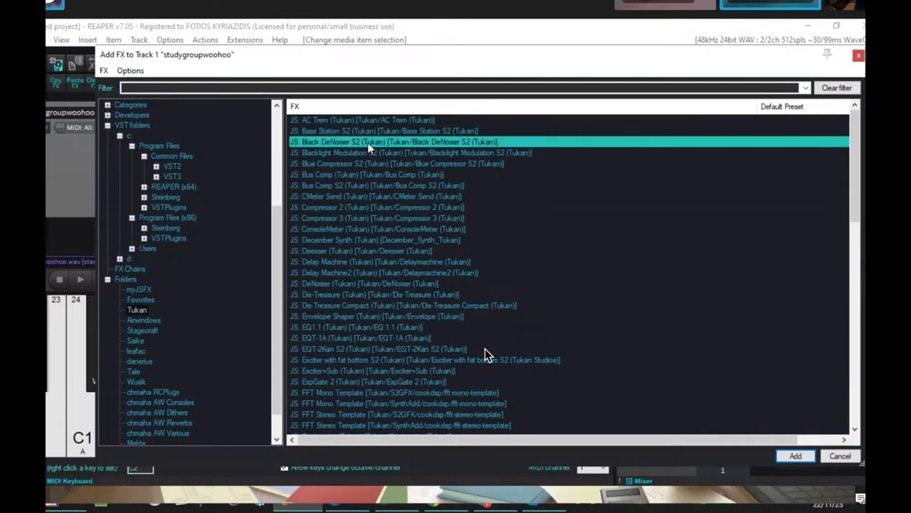
double_click(368, 142)
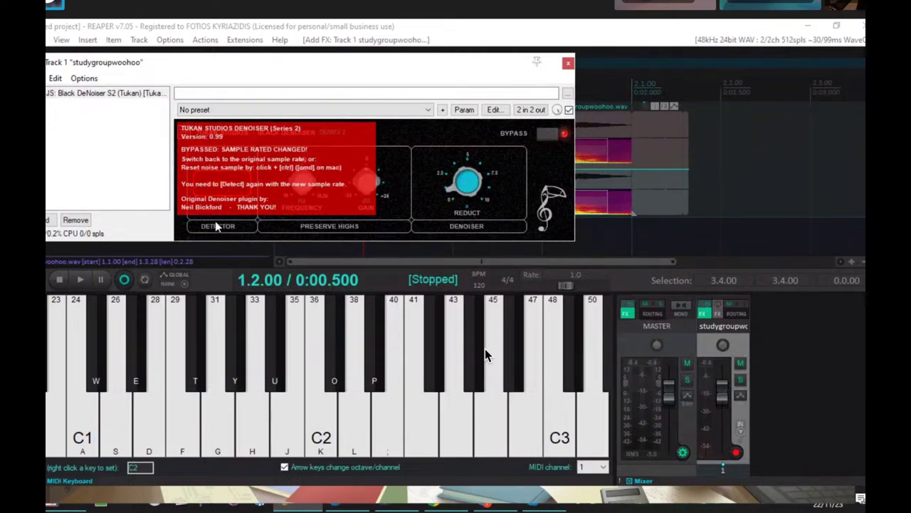
- Try the noise detection in Black DeNoiser S2, remove the plug-in from the track and close its FX window
left_click(235, 186)
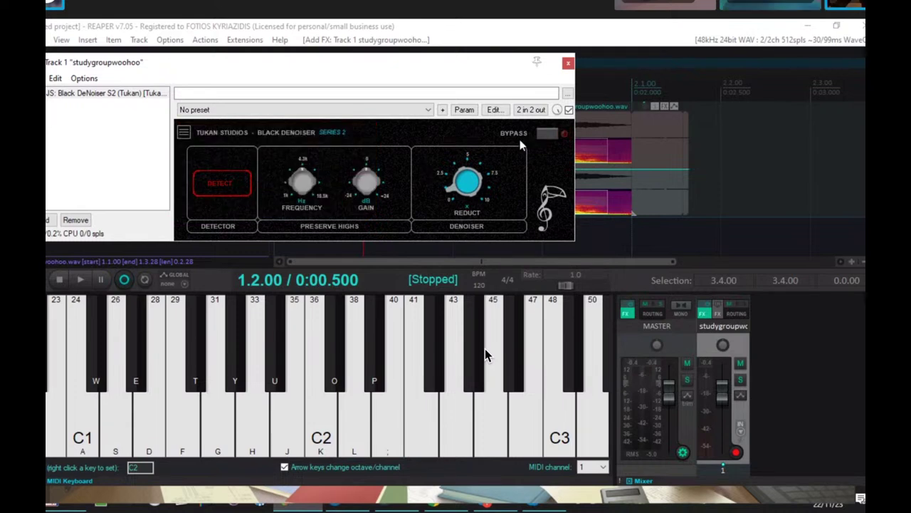
left_click(223, 186)
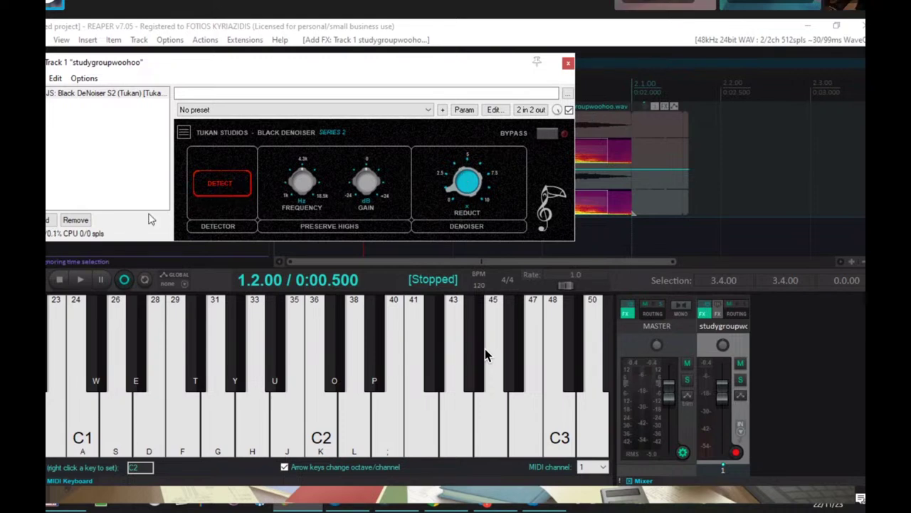
left_click(75, 219)
left_click(568, 63)
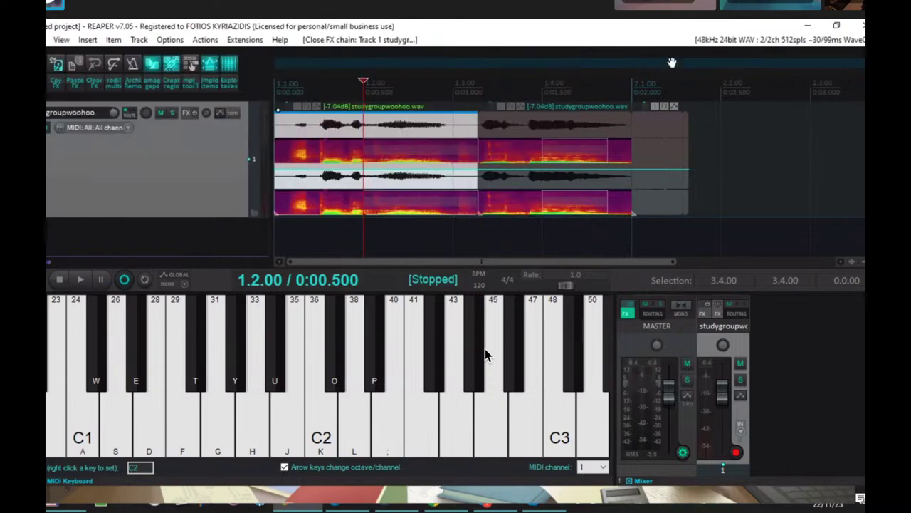
- Close REAPER without saving the project and switch to the Skype call
left_click(860, 27)
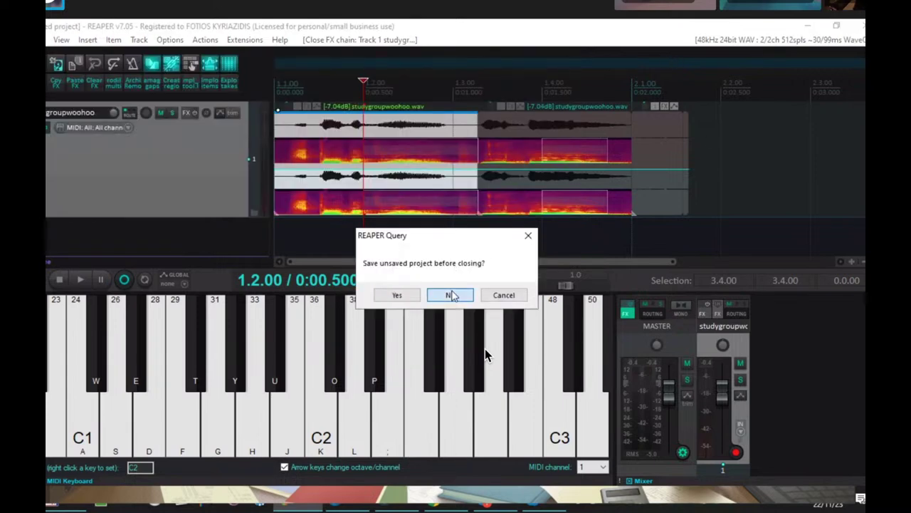
left_click(452, 295)
key("alt+Tab")
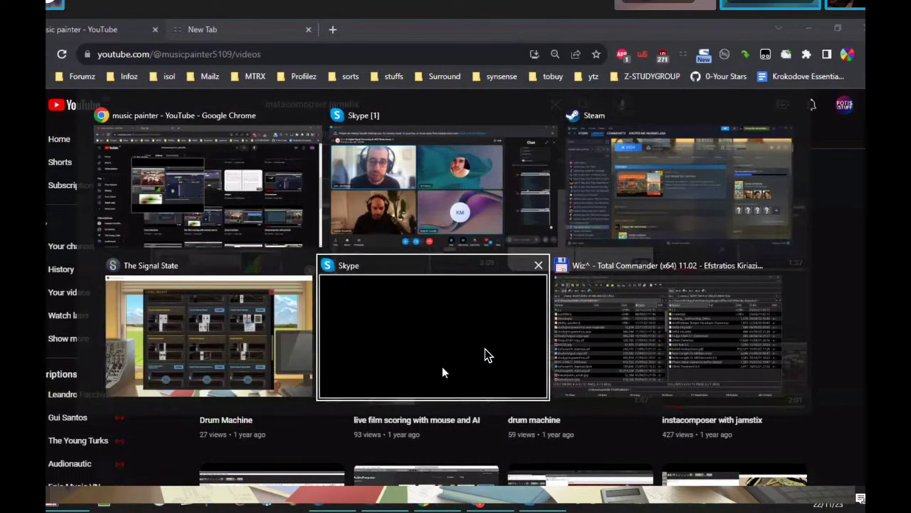
key("Escape")
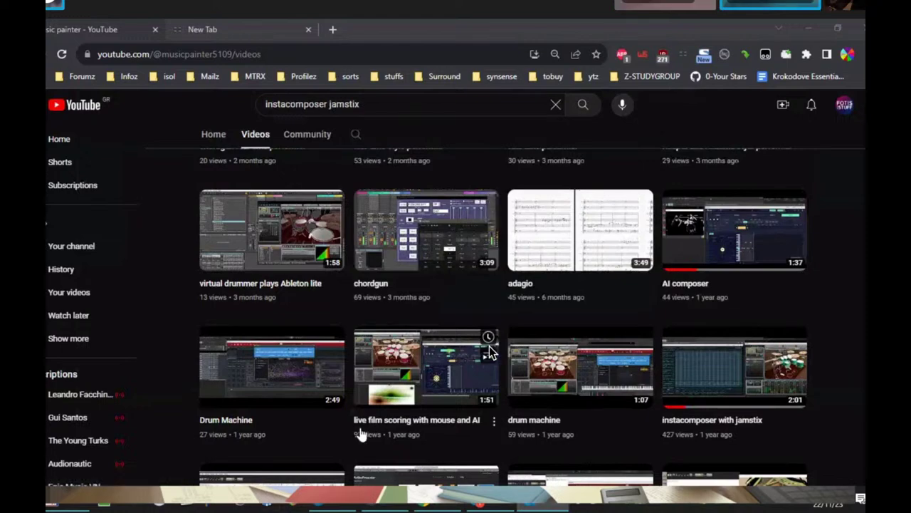
key("alt+Tab")
key("Tab")
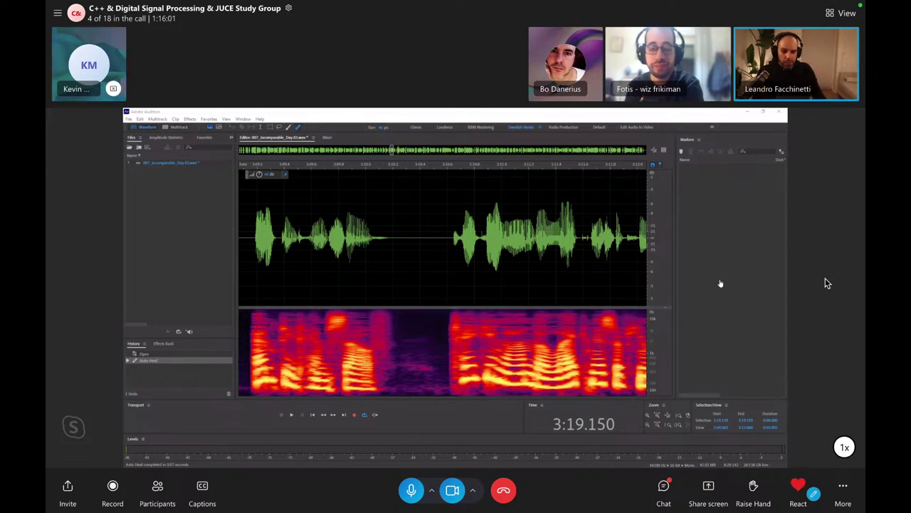
- Start sharing the Built-in Retina Display in the Skype call, and stop the sharing again
left_click(708, 490)
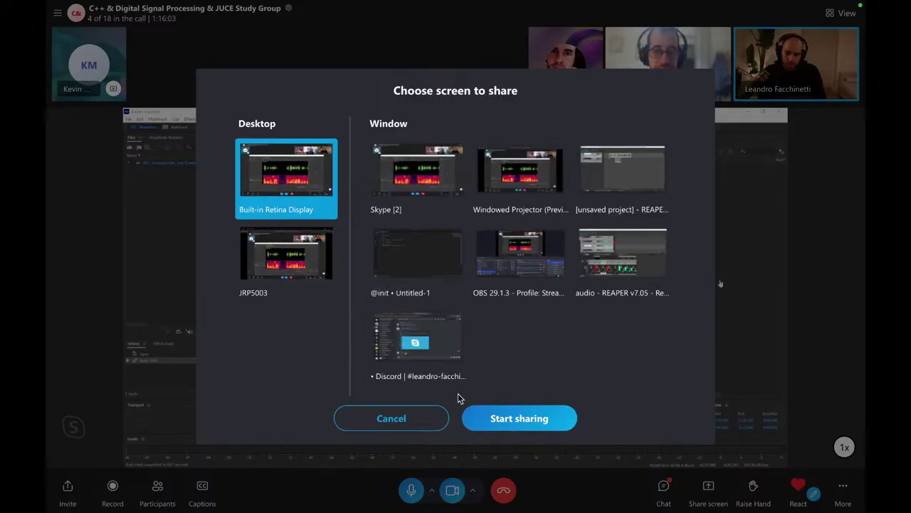
left_click(519, 418)
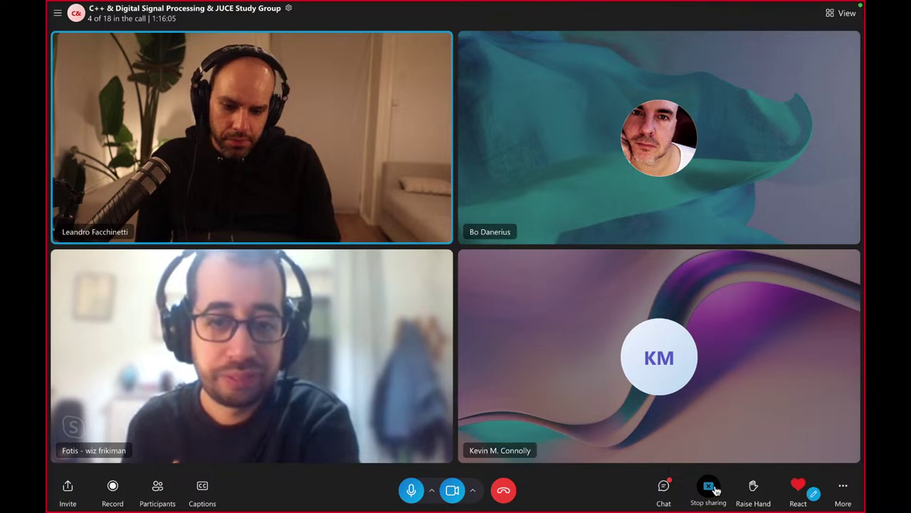
left_click(708, 485)
left_click(755, 482)
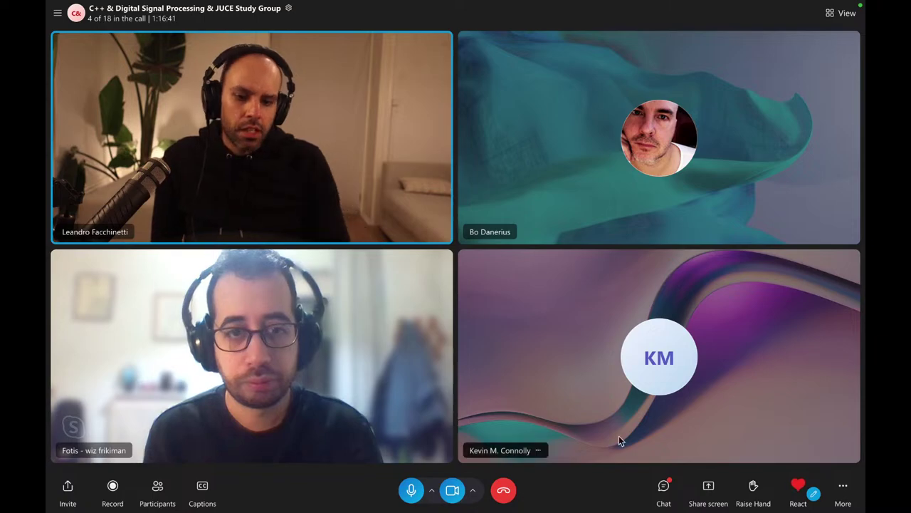
- Share the Built-in Retina Display in the Skype call and switch to Google Chrome
left_click(703, 485)
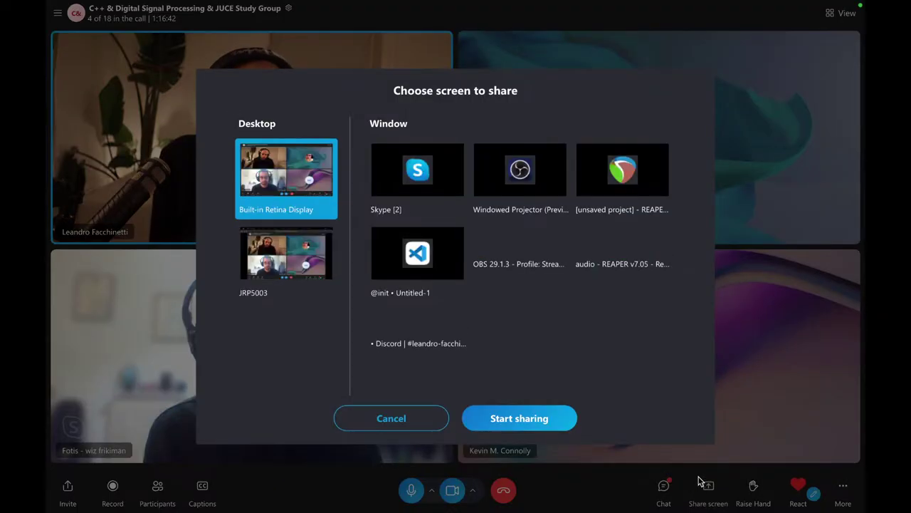
left_click(519, 413)
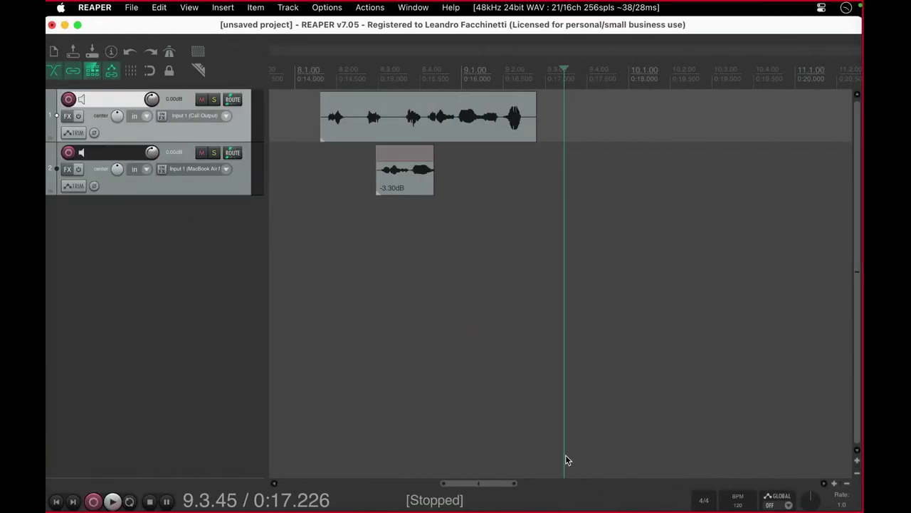
key("super+Tab")
key("super+Tab")
key("super+Tab")
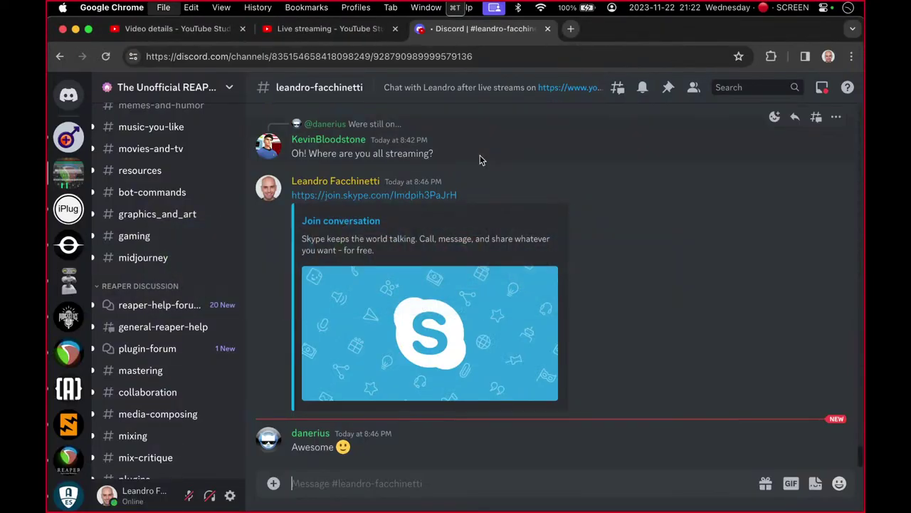
- Open the Advent of Code website (adventofcode.com) in a new browser tab
key("super+t")
type("adven")
key("Return")
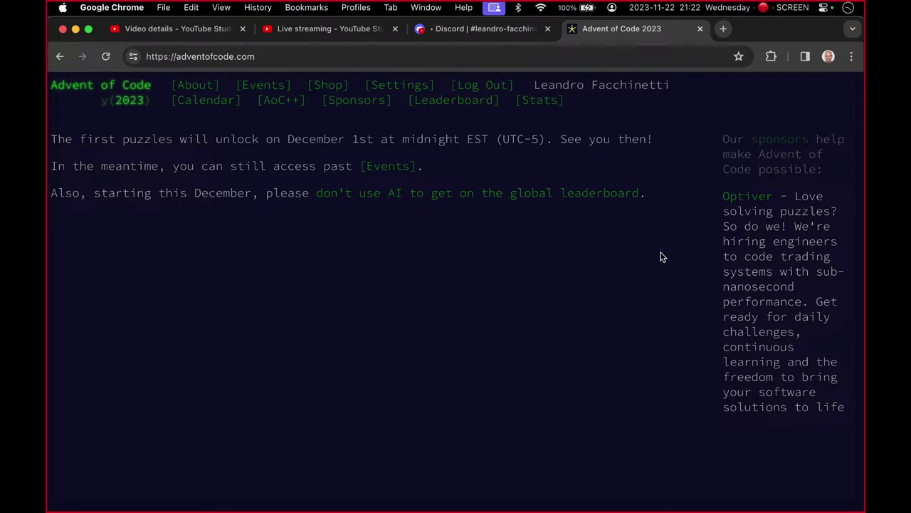
- Show the list of all Advent of Code events by year, and return to the Skype call
key("ctrl+Right")
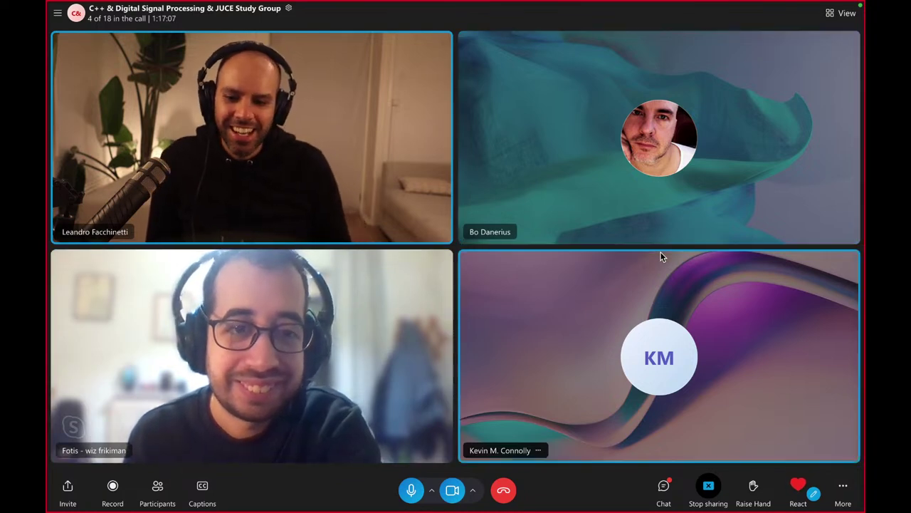
key("ctrl+Left")
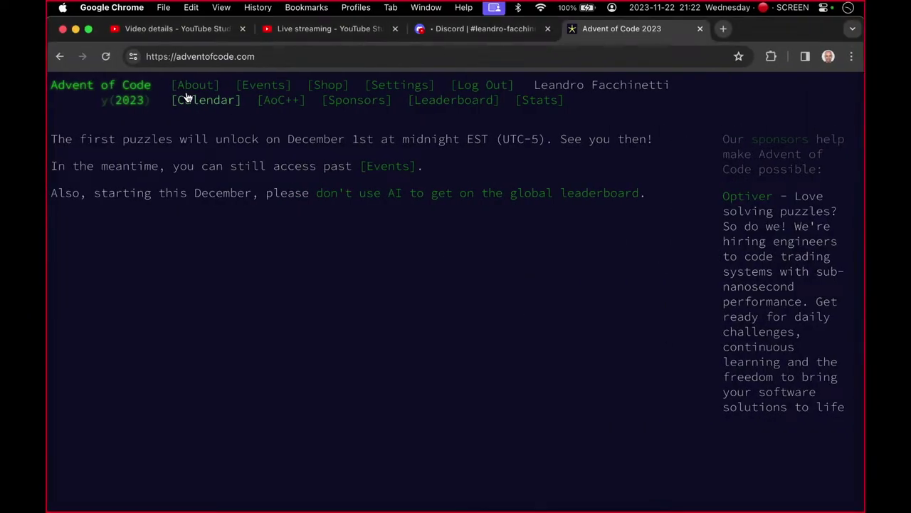
left_click(287, 86)
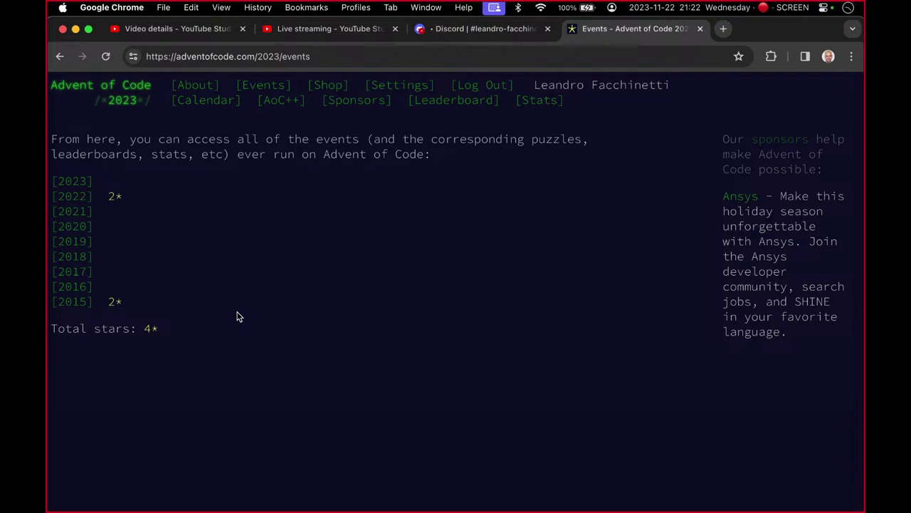
key("ctrl+Right")
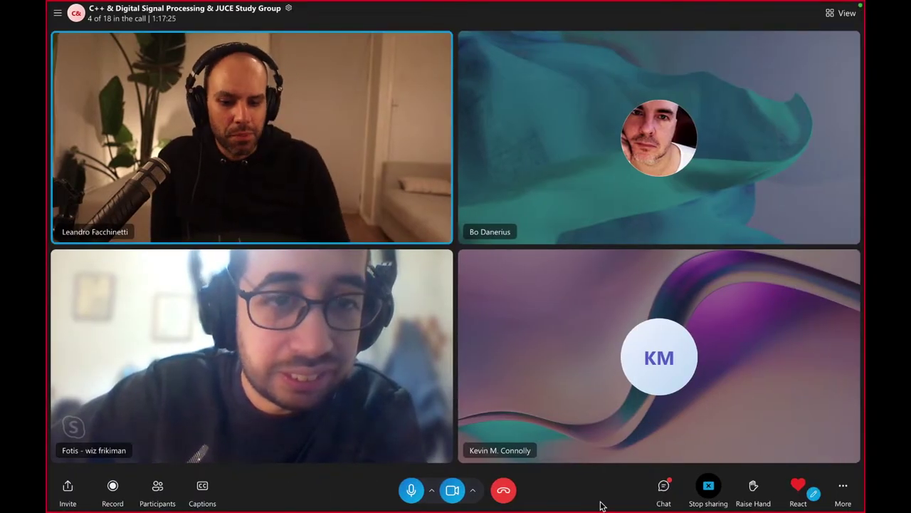